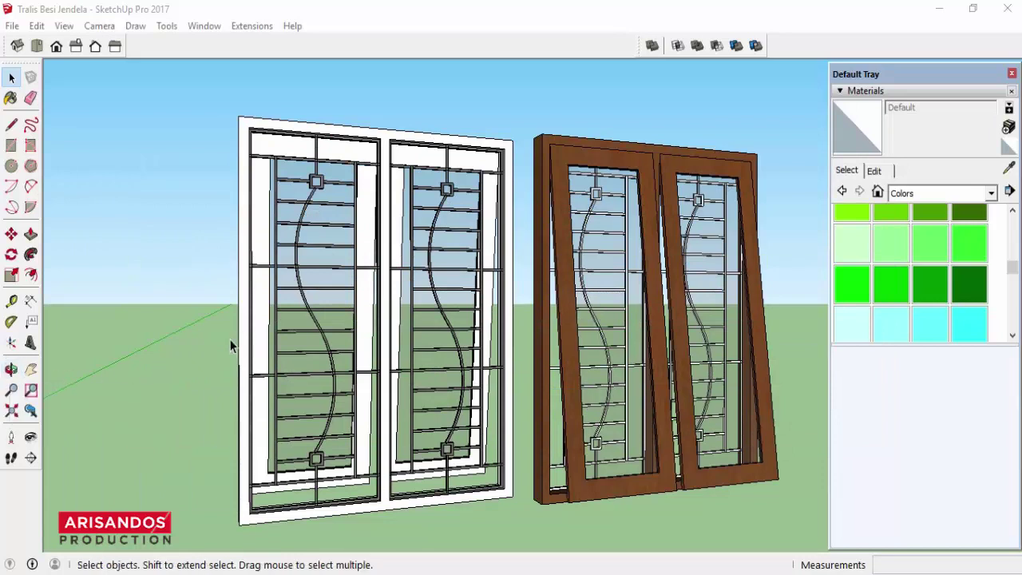
Step: Orbit and zoom to a frontal view of the two window models
{"action": "left_click", "coordinate": [11, 369]}
{"action": "mouse_move", "coordinate": [244, 345]}
{"action": "left_mouse_down"}
{"action": "mouse_move", "coordinate": [495, 347]}
{"action": "mouse_move", "coordinate": [393, 384]}
{"action": "mouse_move", "coordinate": [522, 313]}
{"action": "mouse_move", "coordinate": [599, 296]}
{"action": "left_mouse_up"}
{"action": "scroll", "coordinate": [393, 383], "scroll_direction": "up", "scroll_amount": 3}
{"action": "scroll", "coordinate": [522, 312], "scroll_direction": "down", "scroll_amount": 3}
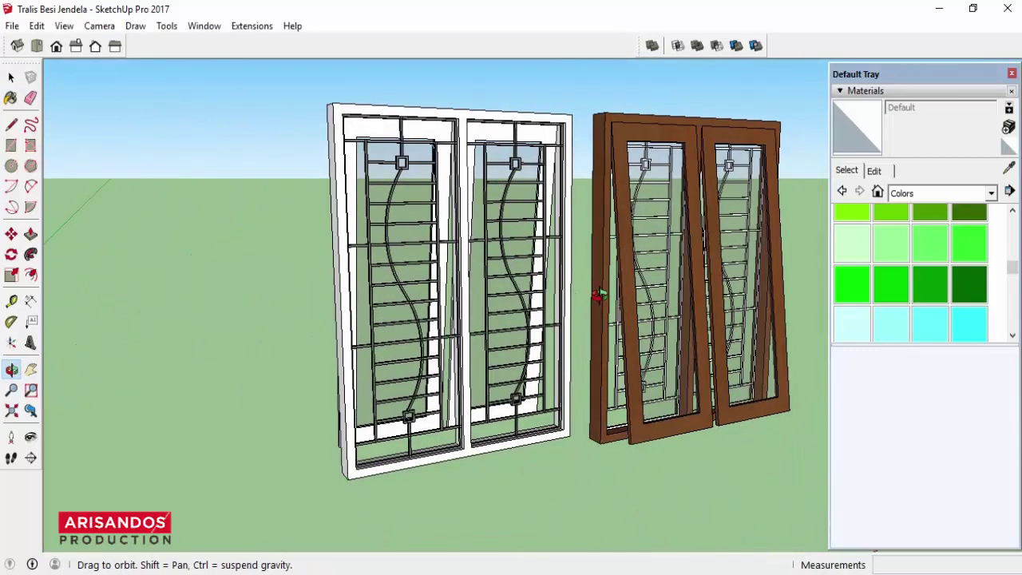
{"action": "scroll", "coordinate": [599, 295], "scroll_direction": "up", "scroll_amount": 3}
{"action": "scroll", "coordinate": [423, 296], "scroll_direction": "down", "scroll_amount": 3}
{"action": "left_click_drag", "start_coordinate": [422, 296], "coordinate": [441, 290]}
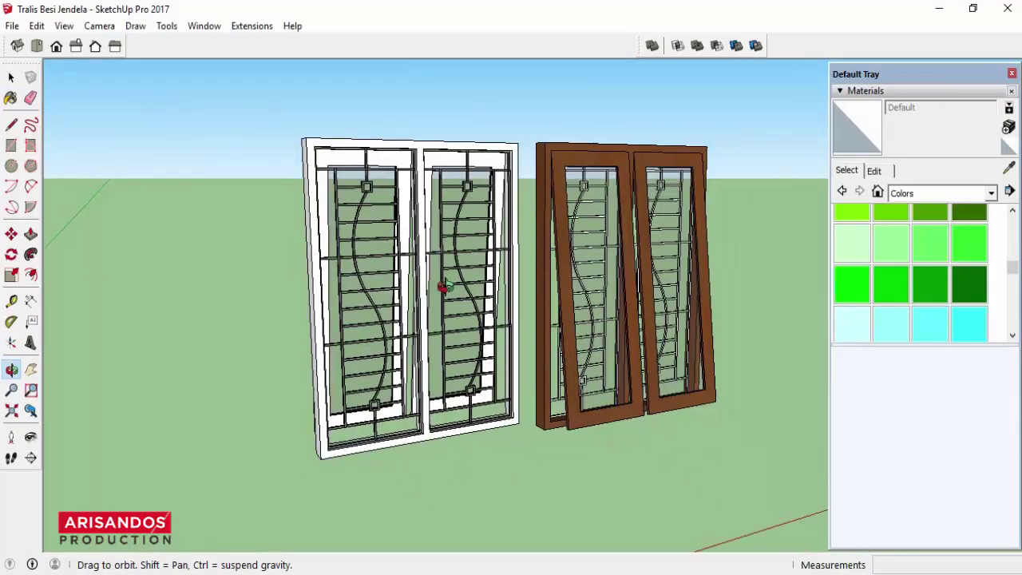
{"action": "scroll", "coordinate": [417, 263], "scroll_direction": "up", "scroll_amount": 2}
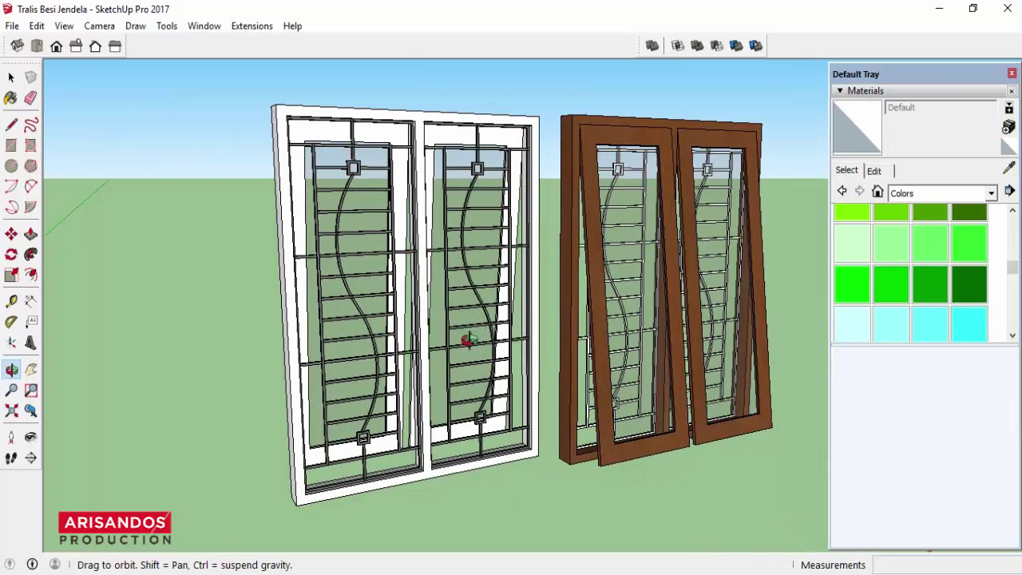
{"action": "left_click_drag", "start_coordinate": [469, 340], "coordinate": [378, 354]}
{"action": "scroll", "coordinate": [385, 346], "scroll_direction": "up", "scroll_amount": 2}
{"action": "scroll", "coordinate": [385, 346], "scroll_direction": "up", "scroll_amount": 2}
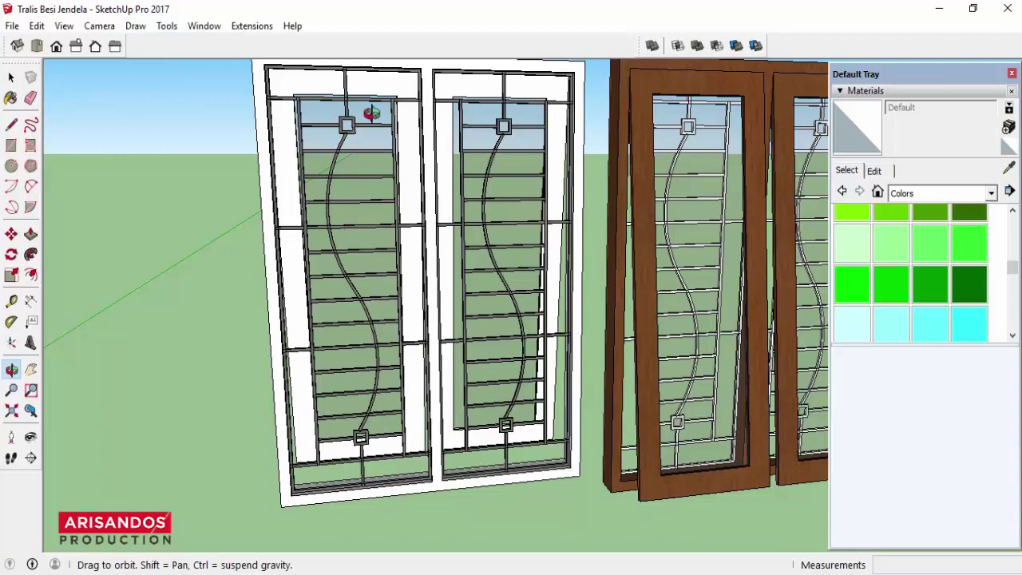
{"action": "scroll", "coordinate": [264, 179], "scroll_direction": "down", "scroll_amount": 2}
Step: Delete the iron grilles from both the right and left sashes
{"action": "left_click", "coordinate": [11, 77]}
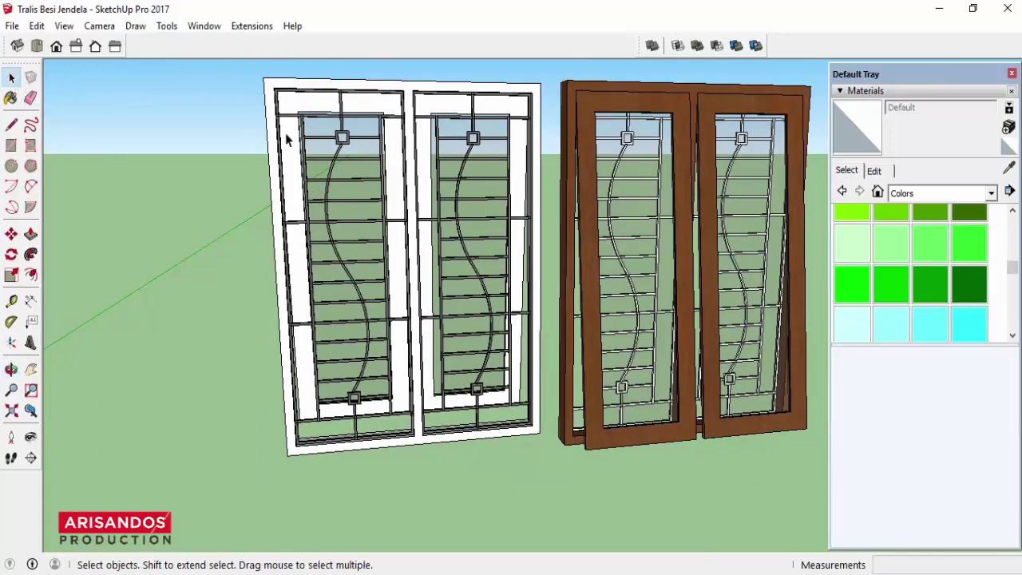
{"action": "left_click", "coordinate": [458, 185]}
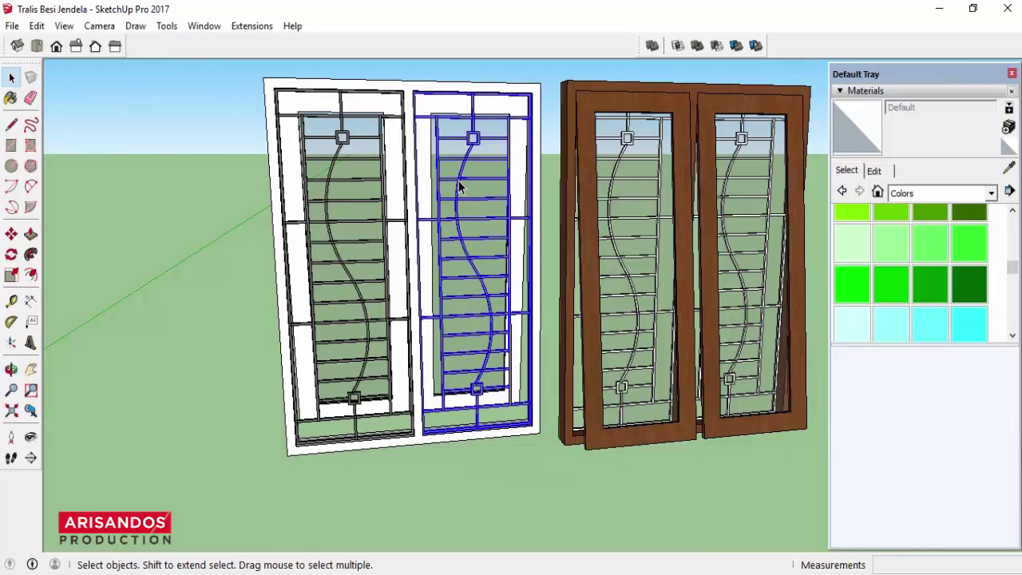
{"action": "key", "text": "Delete"}
{"action": "left_click", "coordinate": [367, 323]}
{"action": "key", "text": "Delete"}
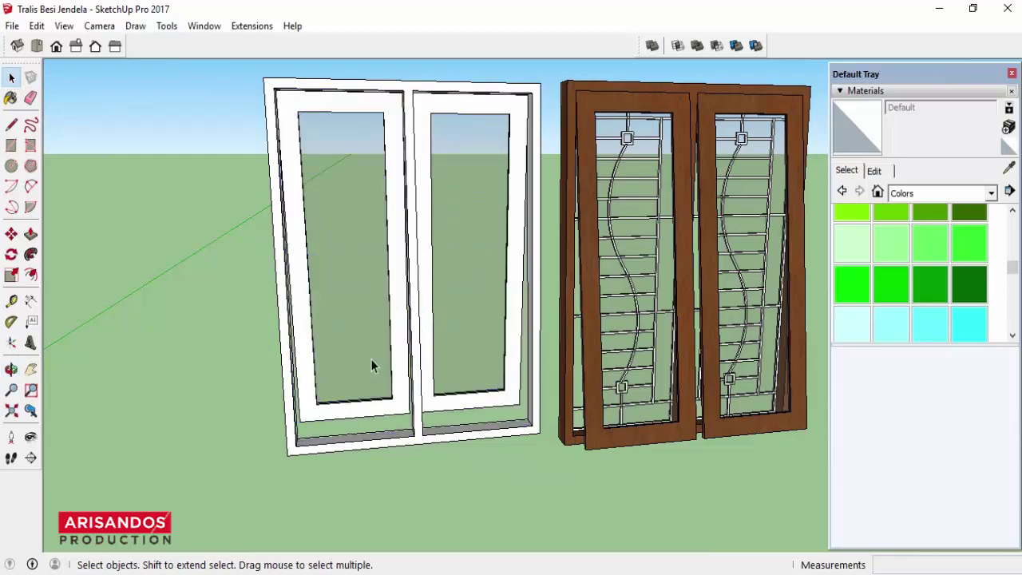
Step: Hide the left and right glass panes of the white window
{"action": "left_click", "coordinate": [392, 188]}
{"action": "right_click", "coordinate": [391, 186]}
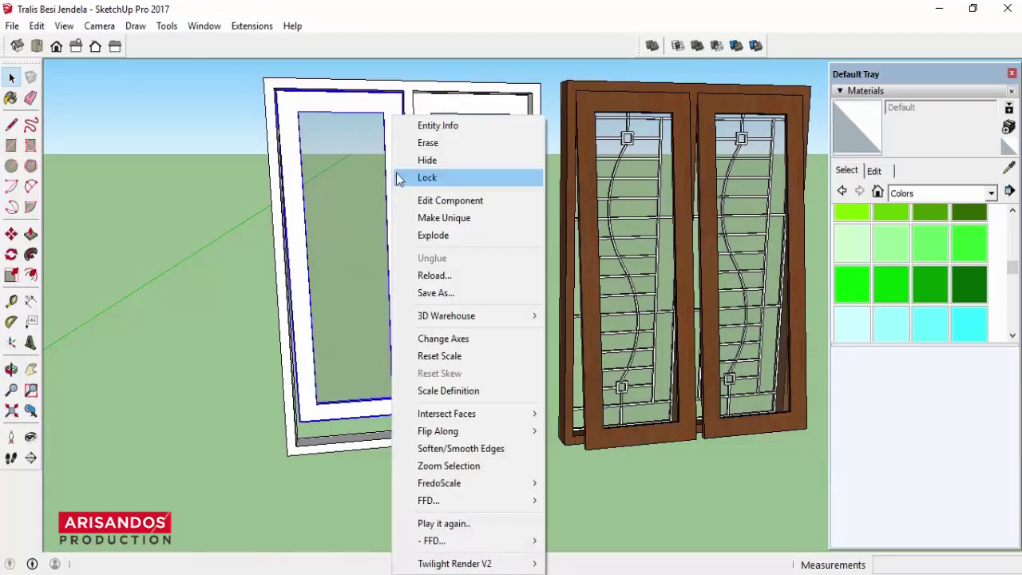
{"action": "left_click", "coordinate": [433, 163]}
{"action": "left_click", "coordinate": [425, 141]}
{"action": "right_click", "coordinate": [425, 141]}
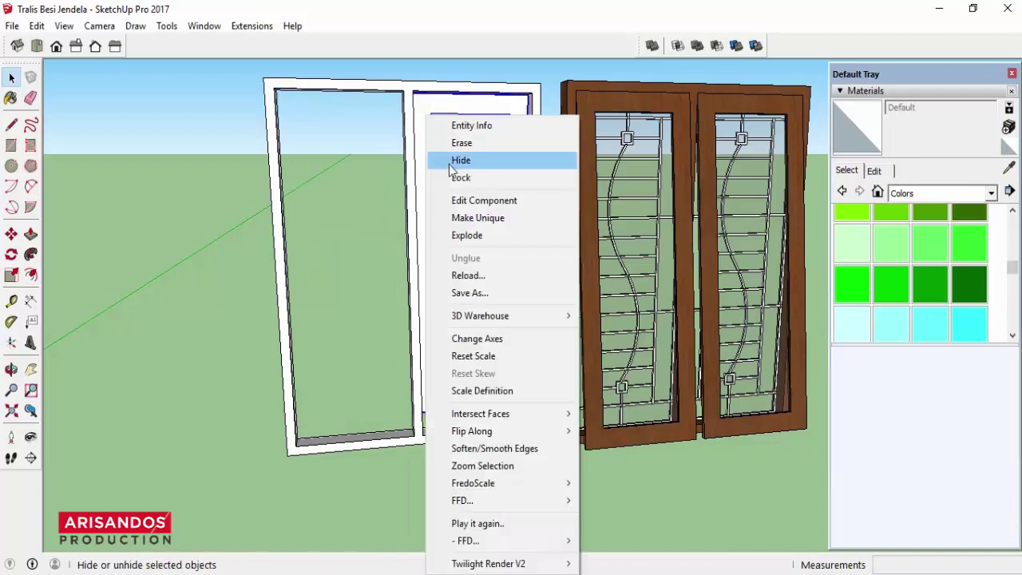
{"action": "left_click", "coordinate": [452, 161]}
Step: Pick the green Color G06 material for painting
{"action": "scroll", "coordinate": [408, 307], "scroll_direction": "down", "scroll_amount": 2}
{"action": "scroll", "coordinate": [386, 318], "scroll_direction": "up", "scroll_amount": 1}
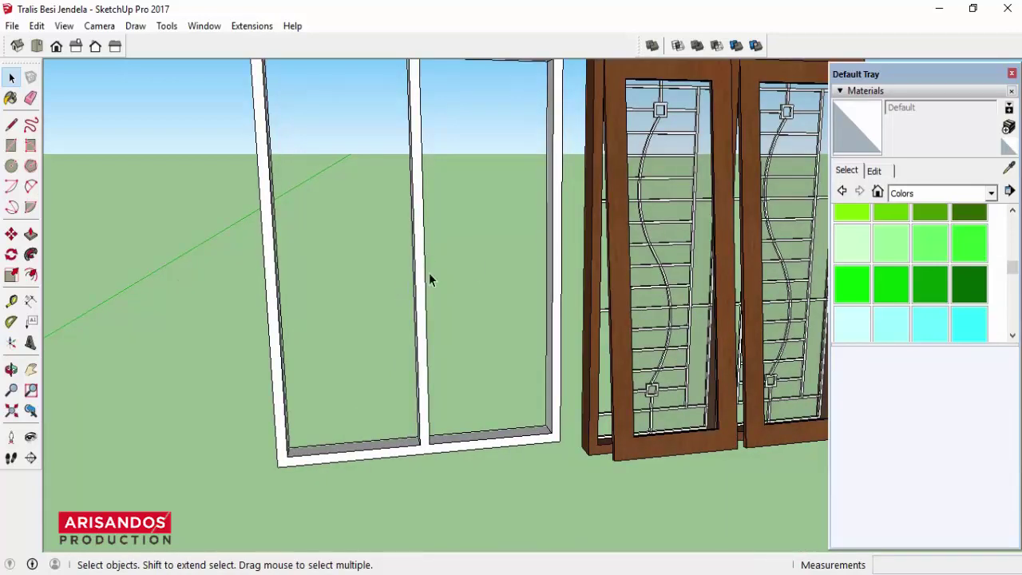
{"action": "scroll", "coordinate": [429, 278], "scroll_direction": "down", "scroll_amount": 1}
{"action": "left_click", "coordinate": [892, 290]}
Step: Paint the emptied white window frame with Color G06
{"action": "scroll", "coordinate": [422, 103], "scroll_direction": "up", "scroll_amount": 1}
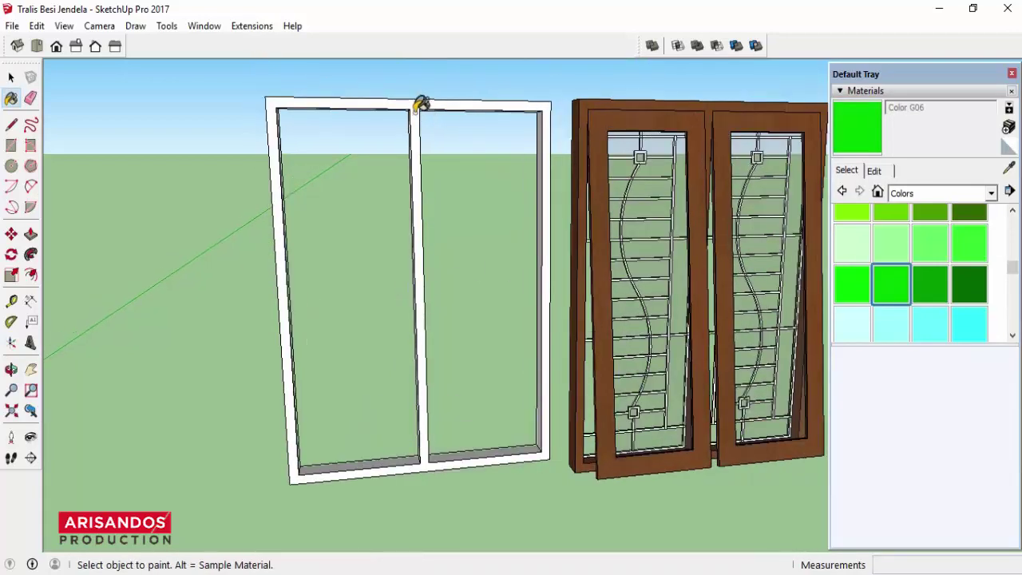
{"action": "left_click", "coordinate": [422, 102]}
{"action": "scroll", "coordinate": [420, 164], "scroll_direction": "down", "scroll_amount": 1}
{"action": "scroll", "coordinate": [416, 192], "scroll_direction": "down", "scroll_amount": 1}
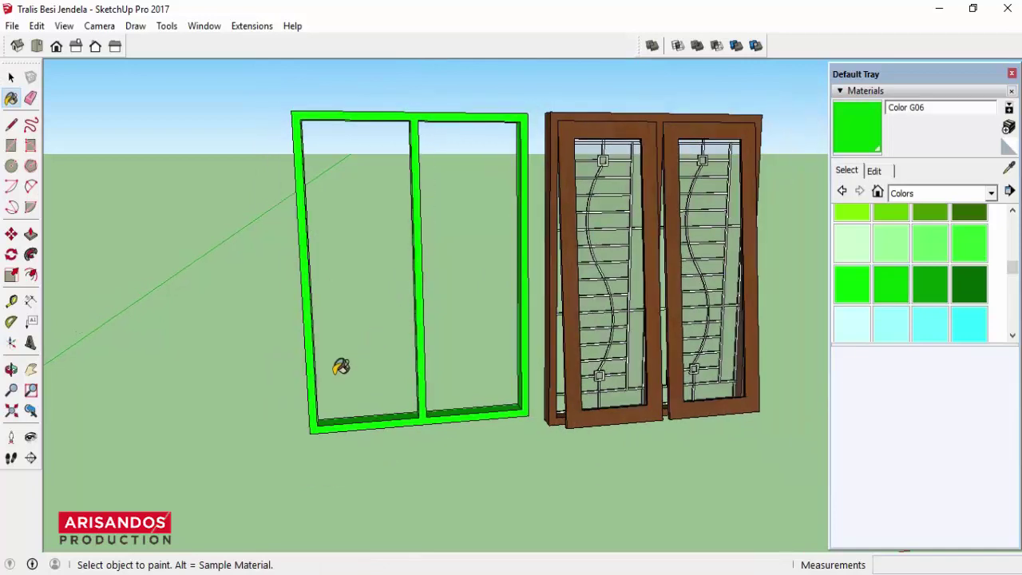
Step: Draw a 54 × 152 cm rectangle face filling the frame's left opening
{"action": "left_click", "coordinate": [11, 369]}
{"action": "mouse_move", "coordinate": [399, 324]}
{"action": "left_mouse_down"}
{"action": "mouse_move", "coordinate": [364, 287]}
{"action": "mouse_move", "coordinate": [396, 221]}
{"action": "left_mouse_up"}
{"action": "mouse_move", "coordinate": [428, 297]}
{"action": "left_mouse_down"}
{"action": "mouse_move", "coordinate": [529, 310]}
{"action": "mouse_move", "coordinate": [518, 344]}
{"action": "mouse_move", "coordinate": [564, 342]}
{"action": "mouse_move", "coordinate": [264, 367]}
{"action": "left_mouse_up"}
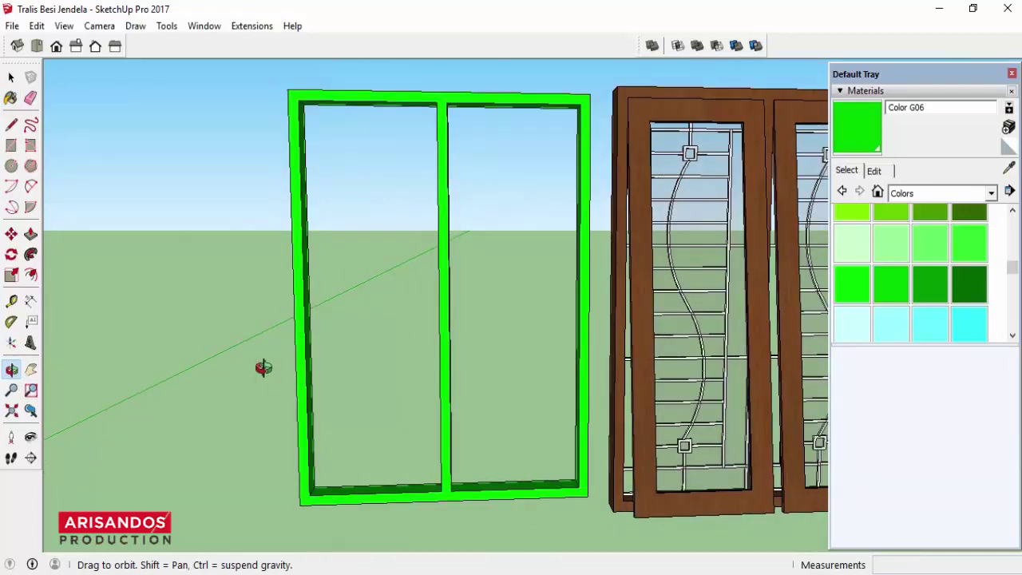
{"action": "left_click", "coordinate": [31, 369]}
{"action": "mouse_move", "coordinate": [349, 322]}
{"action": "left_mouse_down"}
{"action": "mouse_move", "coordinate": [322, 315]}
{"action": "mouse_move", "coordinate": [327, 274]}
{"action": "left_mouse_up"}
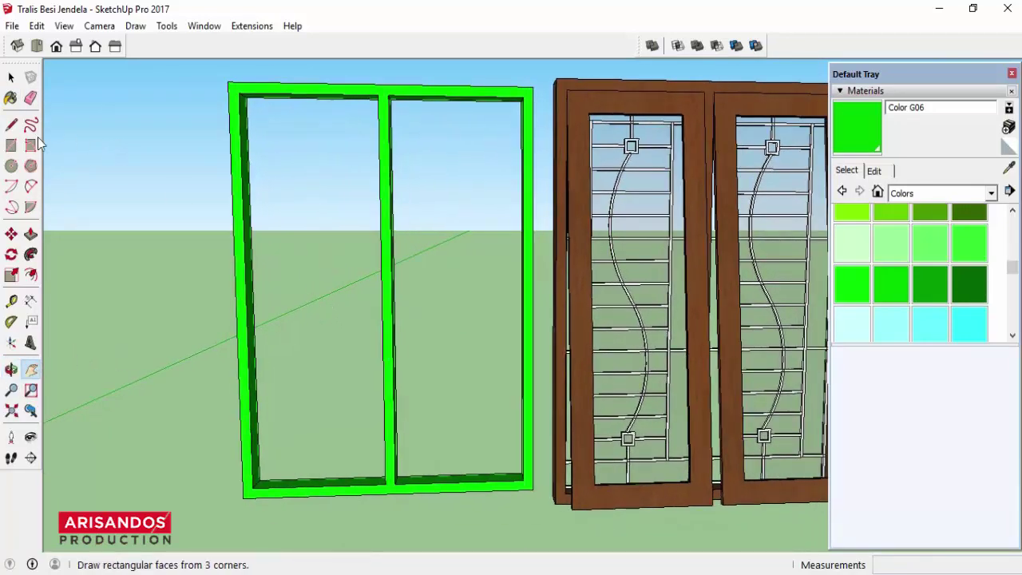
{"action": "left_click", "coordinate": [11, 144]}
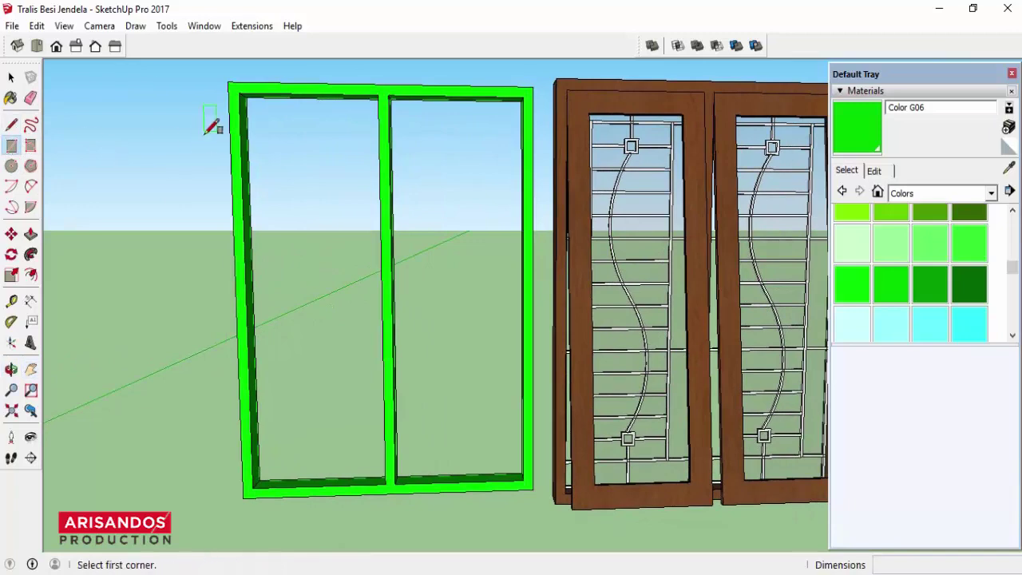
{"action": "left_click", "coordinate": [238, 93]}
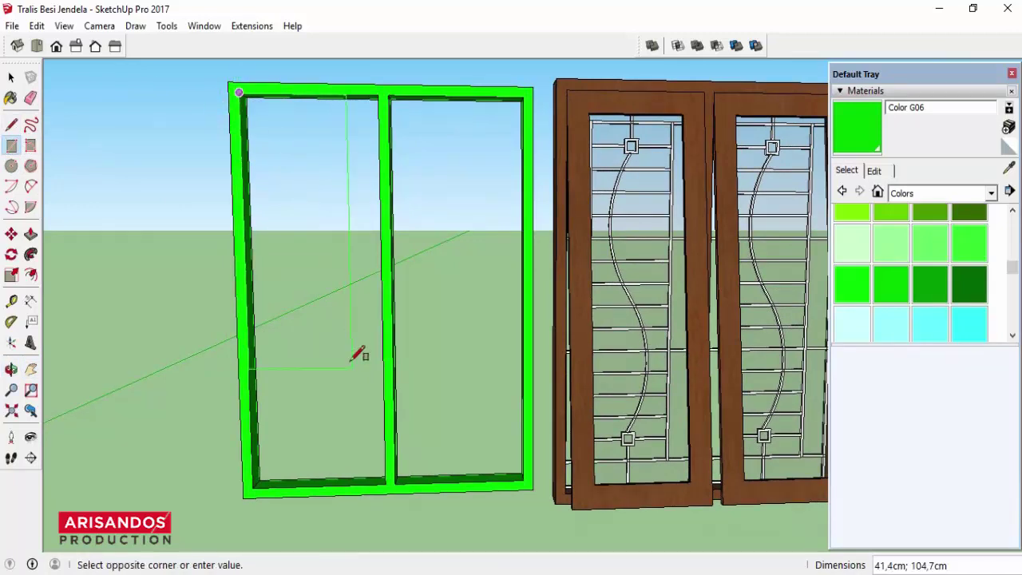
{"action": "left_click", "coordinate": [386, 484]}
{"action": "scroll", "coordinate": [299, 290], "scroll_direction": "up", "scroll_amount": 2}
{"action": "scroll", "coordinate": [276, 152], "scroll_direction": "down", "scroll_amount": 3}
{"action": "scroll", "coordinate": [320, 363], "scroll_direction": "up", "scroll_amount": 2}
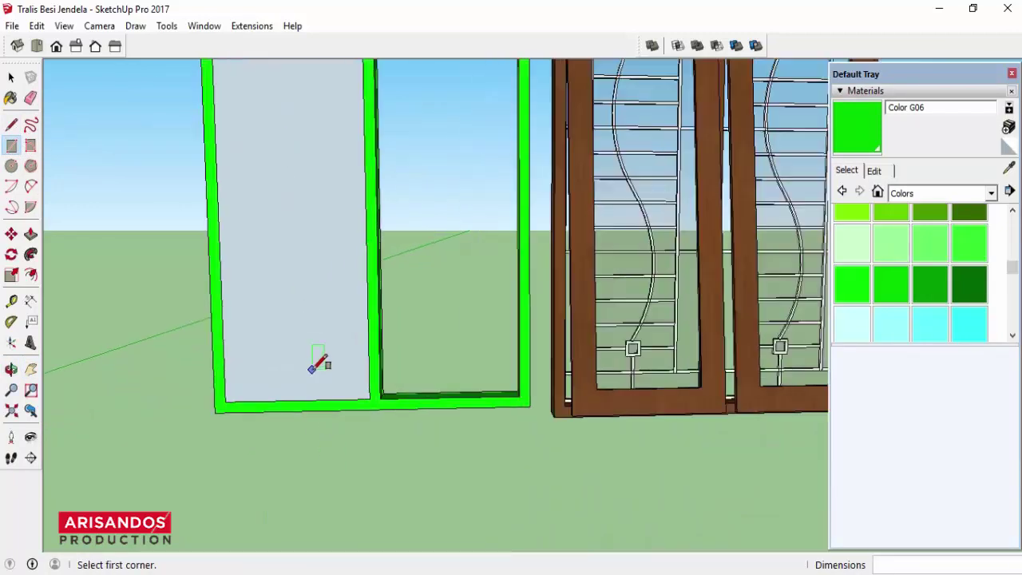
{"action": "scroll", "coordinate": [320, 364], "scroll_direction": "up", "scroll_amount": 2}
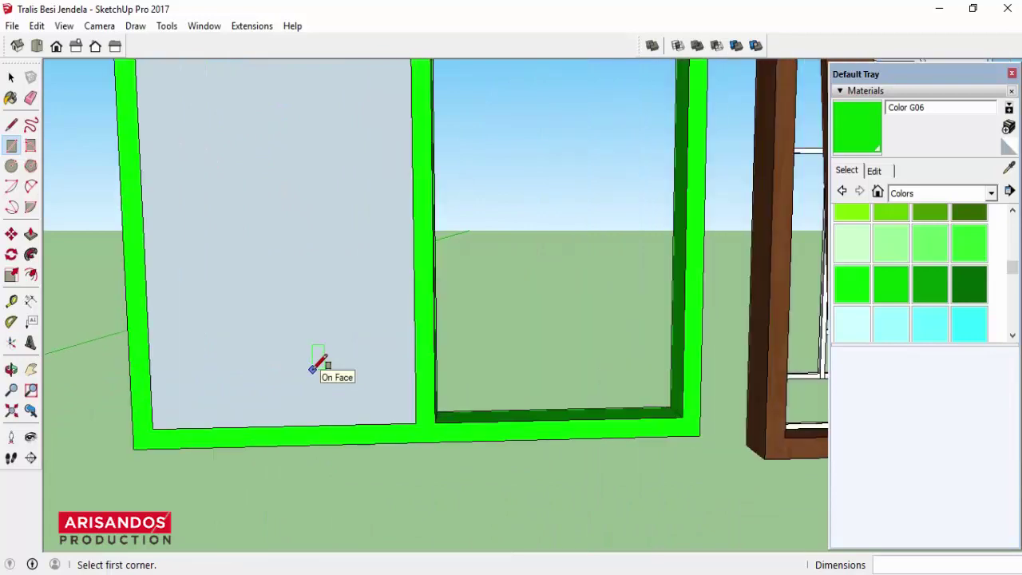
Step: Start an offset on the left face, then cancel it and deselect the face
{"action": "left_click", "coordinate": [32, 276]}
{"action": "scroll", "coordinate": [246, 392], "scroll_direction": "down", "scroll_amount": 2}
{"action": "scroll", "coordinate": [253, 394], "scroll_direction": "up", "scroll_amount": 3}
{"action": "scroll", "coordinate": [254, 391], "scroll_direction": "up", "scroll_amount": 1}
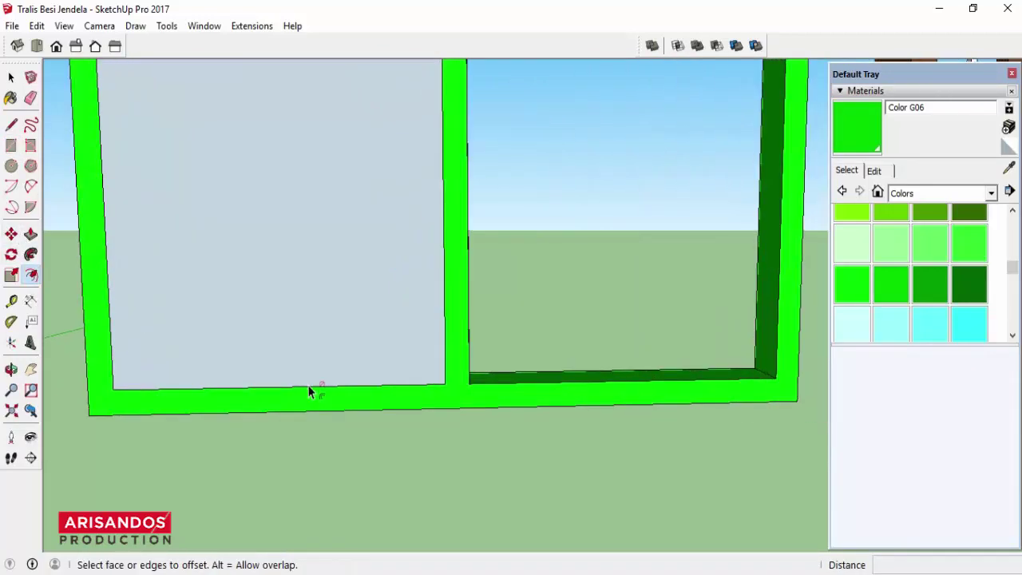
{"action": "scroll", "coordinate": [312, 392], "scroll_direction": "up", "scroll_amount": 1}
{"action": "scroll", "coordinate": [445, 423], "scroll_direction": "down", "scroll_amount": 1}
{"action": "scroll", "coordinate": [439, 424], "scroll_direction": "down", "scroll_amount": 1}
{"action": "left_click", "coordinate": [338, 390]}
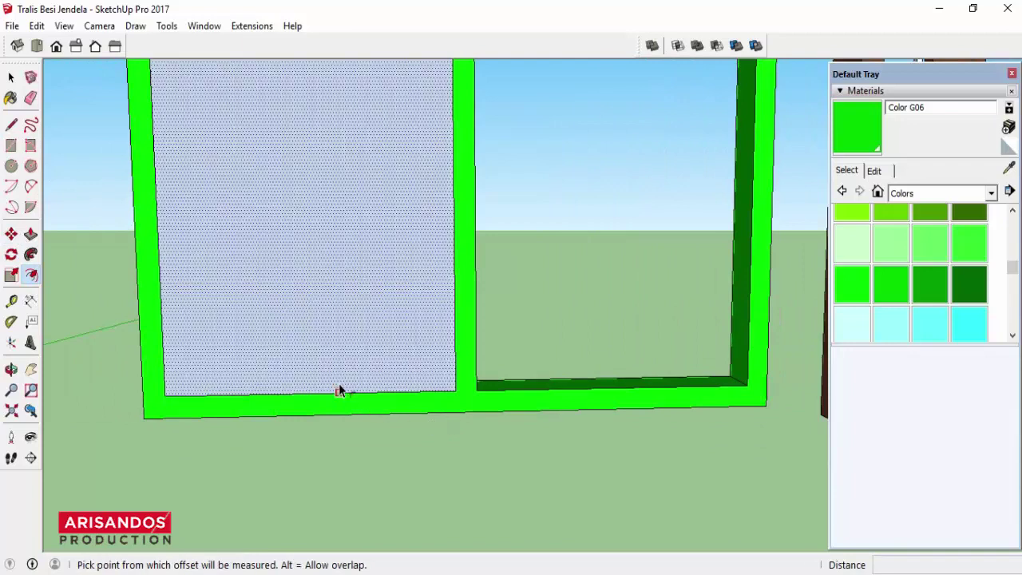
{"action": "scroll", "coordinate": [285, 368], "scroll_direction": "up", "scroll_amount": 1}
{"action": "scroll", "coordinate": [367, 375], "scroll_direction": "down", "scroll_amount": 1}
{"action": "key", "text": "Escape"}
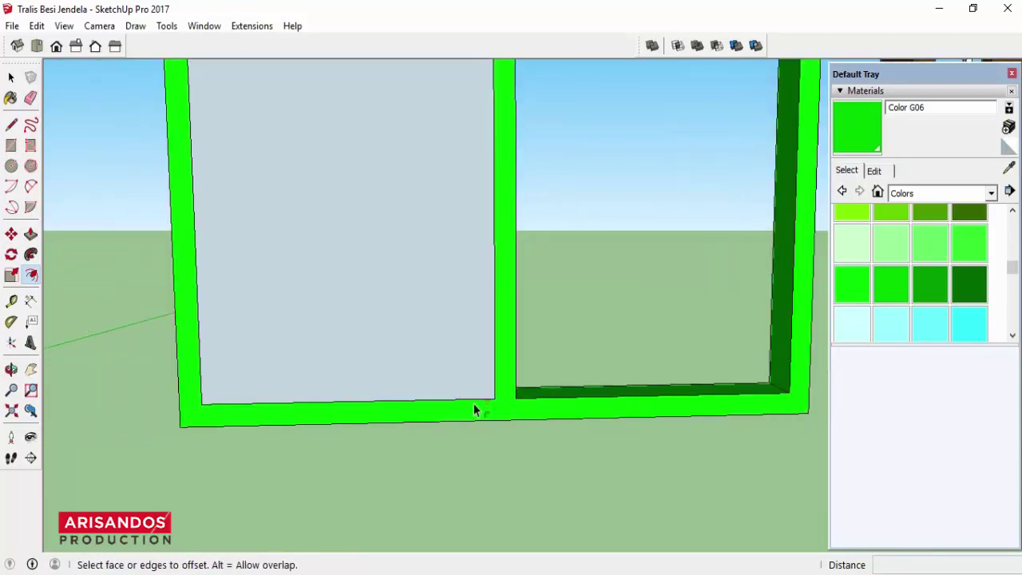
Step: Offset an inner outline inside the left opening's face
{"action": "left_click", "coordinate": [459, 397]}
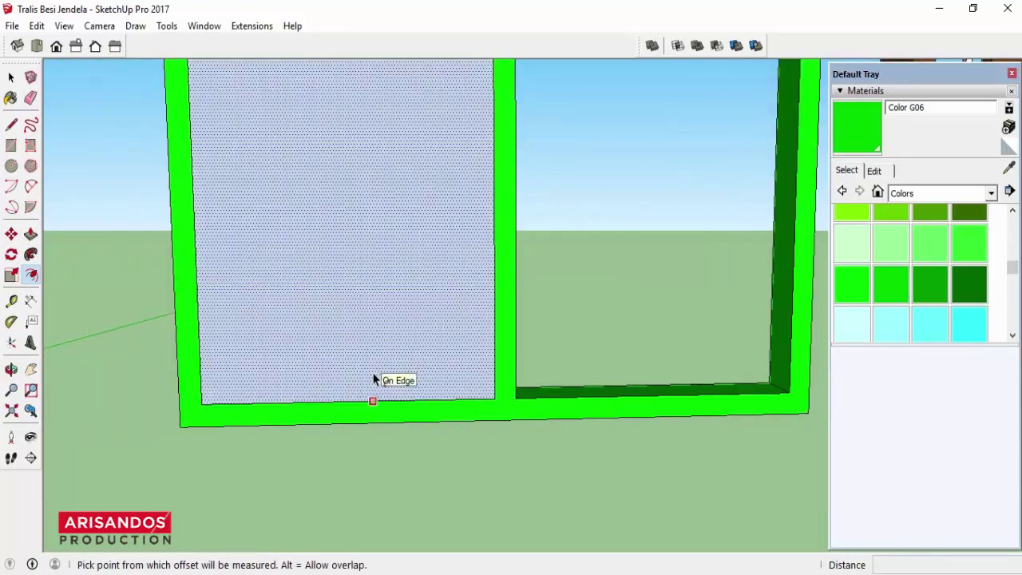
{"action": "scroll", "coordinate": [373, 375], "scroll_direction": "up", "scroll_amount": 1}
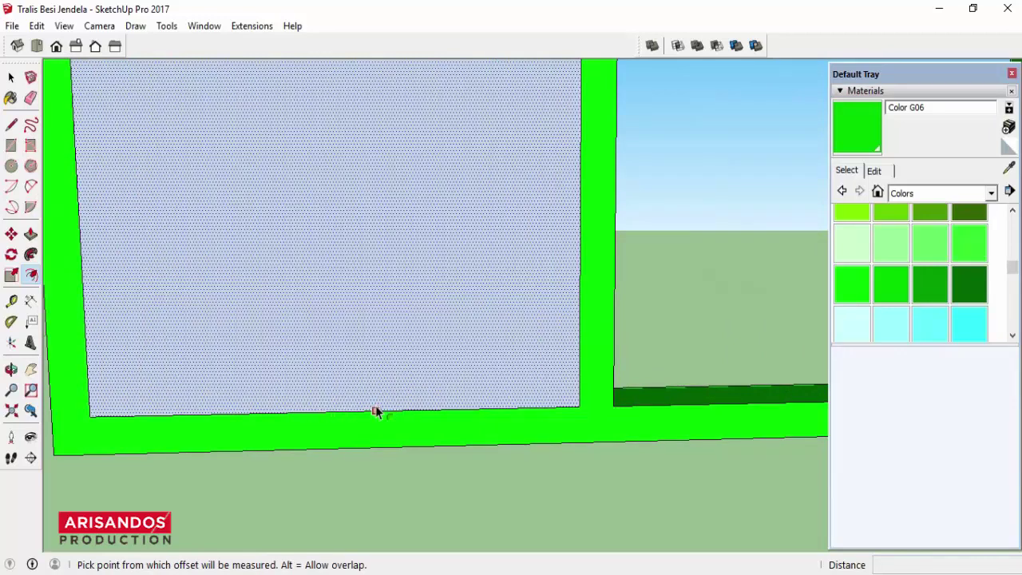
{"action": "left_click", "coordinate": [378, 402]}
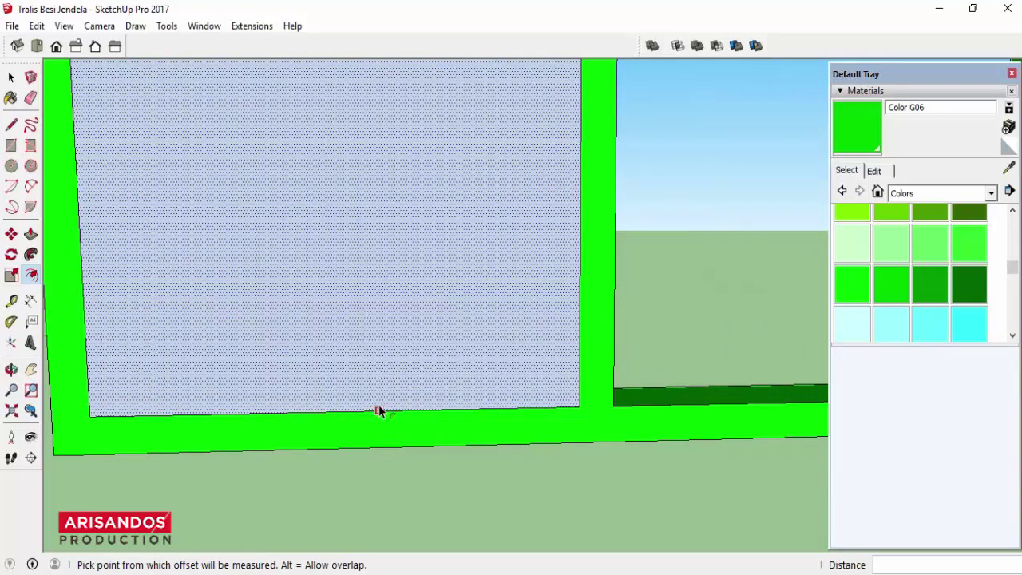
{"action": "left_click", "coordinate": [374, 310]}
{"action": "right_click", "coordinate": [374, 310]}
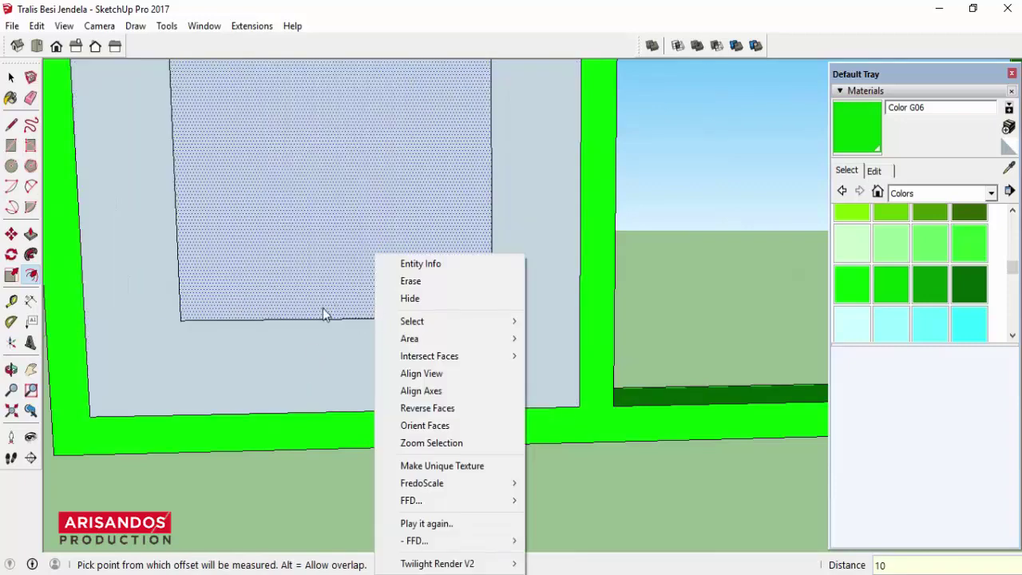
{"action": "left_click", "coordinate": [337, 380]}
Step: Add a thin offset outline along the bottom band
{"action": "double_click", "coordinate": [353, 402]}
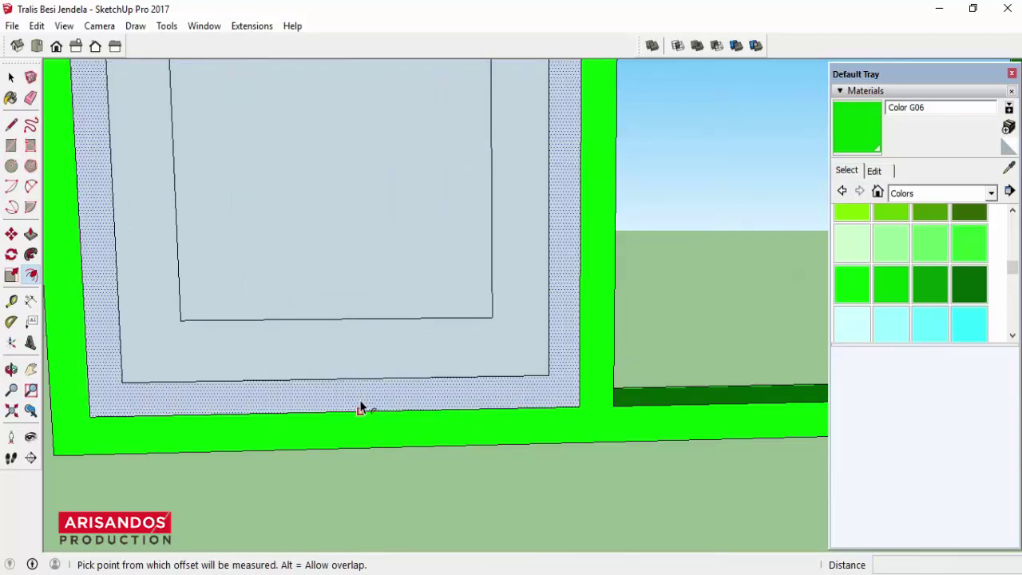
{"action": "scroll", "coordinate": [361, 406], "scroll_direction": "up", "scroll_amount": 2}
{"action": "scroll", "coordinate": [372, 412], "scroll_direction": "up", "scroll_amount": 1}
{"action": "left_click", "coordinate": [380, 414]}
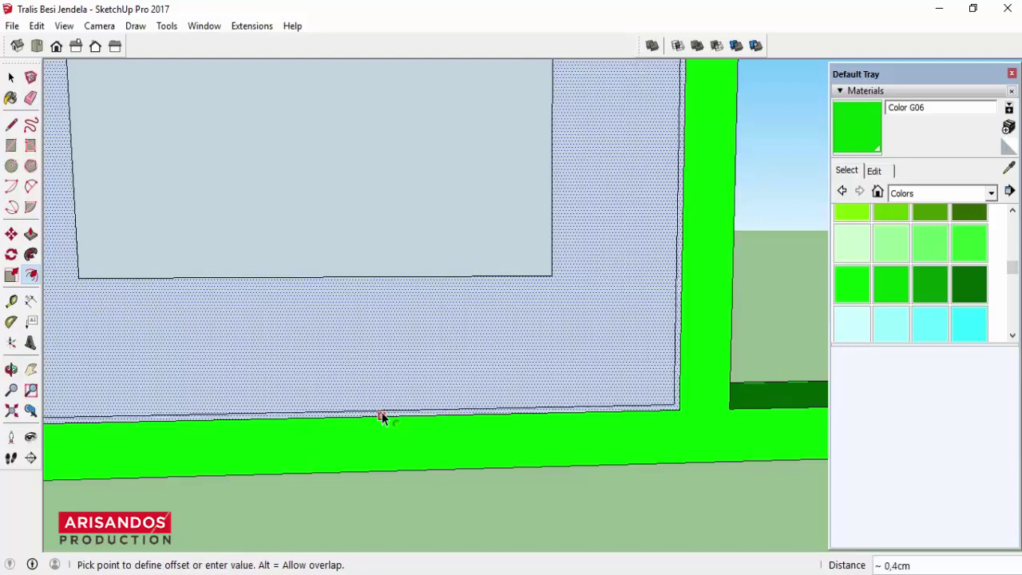
{"action": "left_click", "coordinate": [382, 414]}
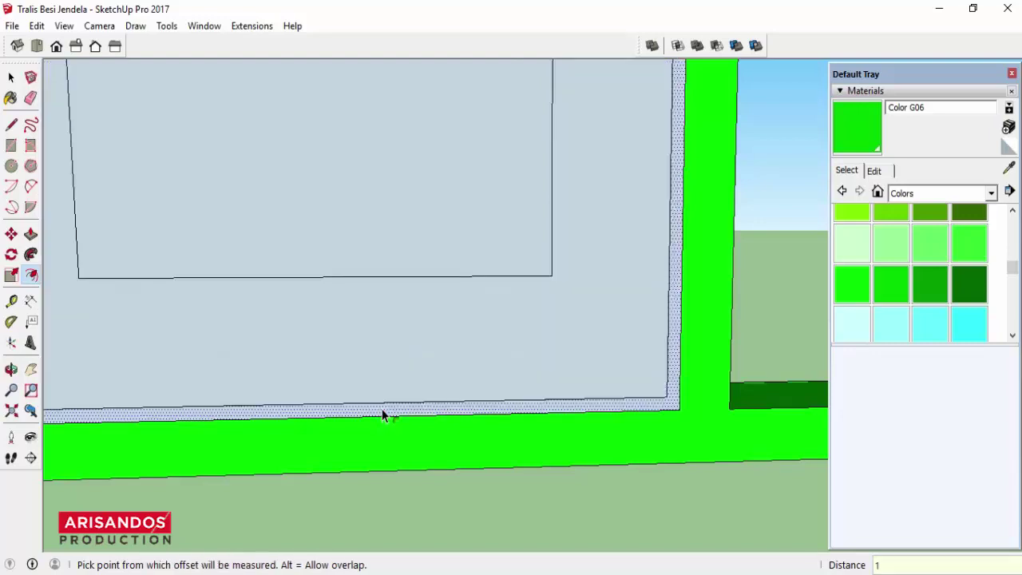
Step: Offset the inner rectangle 1 cm inward
{"action": "left_click", "coordinate": [377, 276]}
{"action": "left_click", "coordinate": [374, 268]}
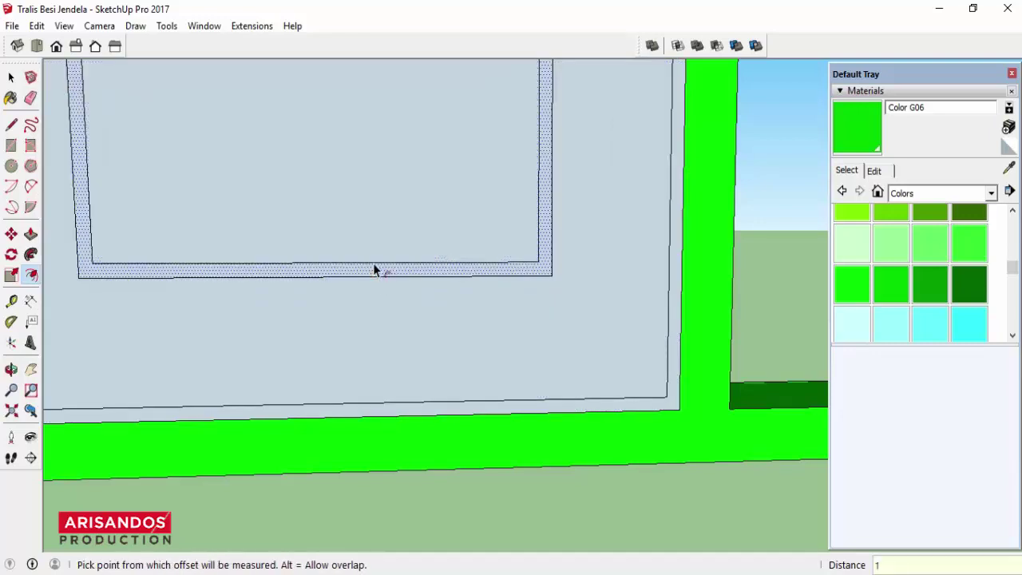
{"action": "scroll", "coordinate": [374, 268], "scroll_direction": "down", "scroll_amount": 2}
{"action": "scroll", "coordinate": [378, 280], "scroll_direction": "down", "scroll_amount": 2}
{"action": "scroll", "coordinate": [380, 287], "scroll_direction": "down", "scroll_amount": 3}
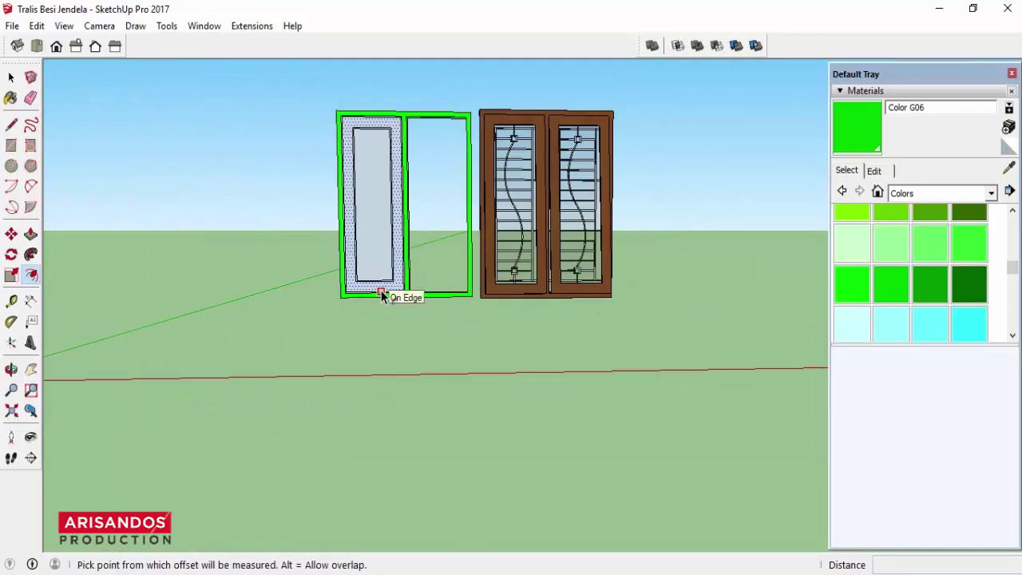
{"action": "scroll", "coordinate": [551, 172], "scroll_direction": "up", "scroll_amount": 1}
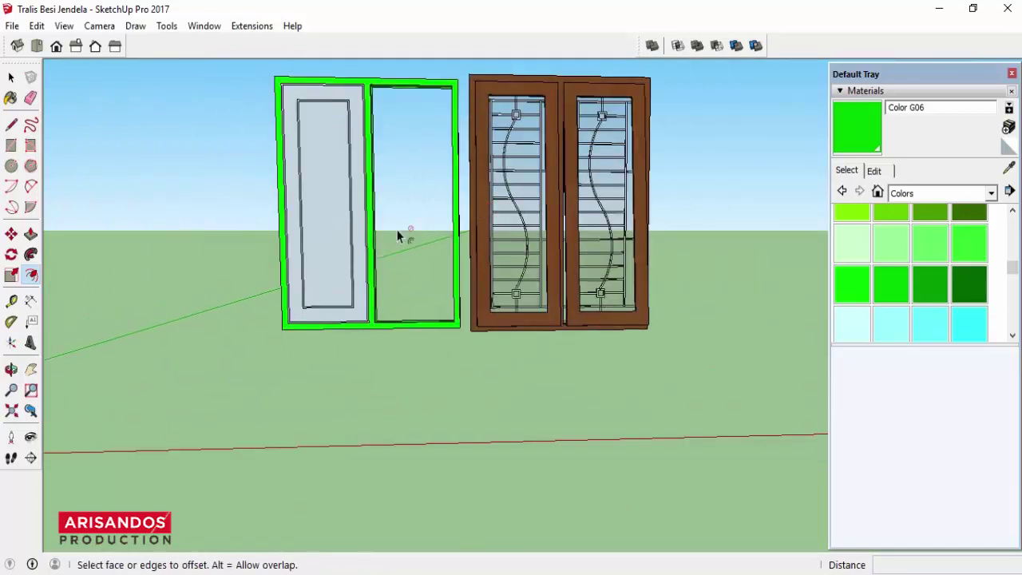
{"action": "scroll", "coordinate": [331, 315], "scroll_direction": "up", "scroll_amount": 3}
{"action": "scroll", "coordinate": [281, 303], "scroll_direction": "up", "scroll_amount": 2}
Step: Delete the inner panel face and the surrounding U-shaped face
{"action": "left_click", "coordinate": [11, 78]}
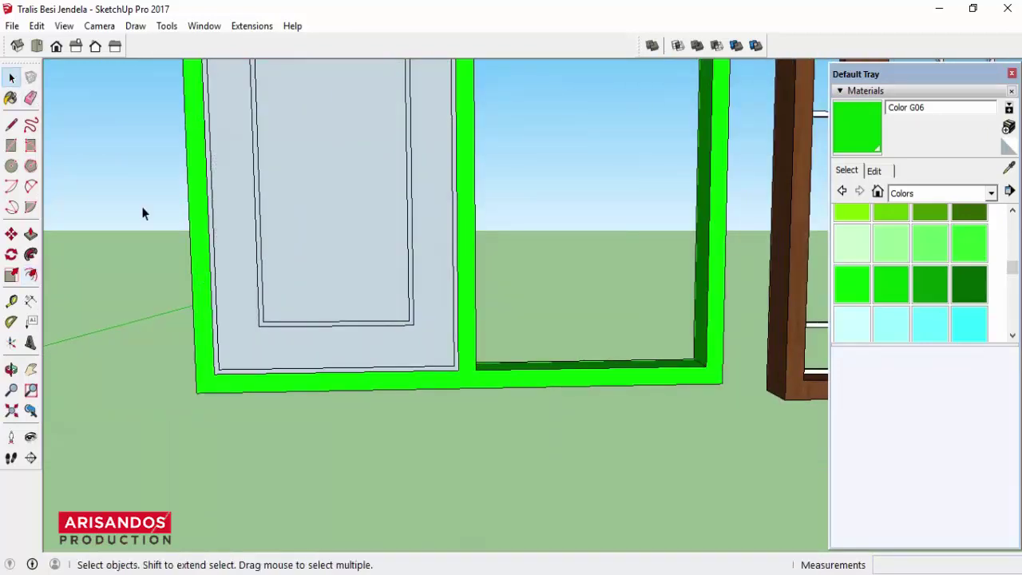
{"action": "left_click", "coordinate": [283, 234]}
{"action": "key", "text": "Delete"}
{"action": "left_click", "coordinate": [281, 354]}
{"action": "key", "text": "Delete"}
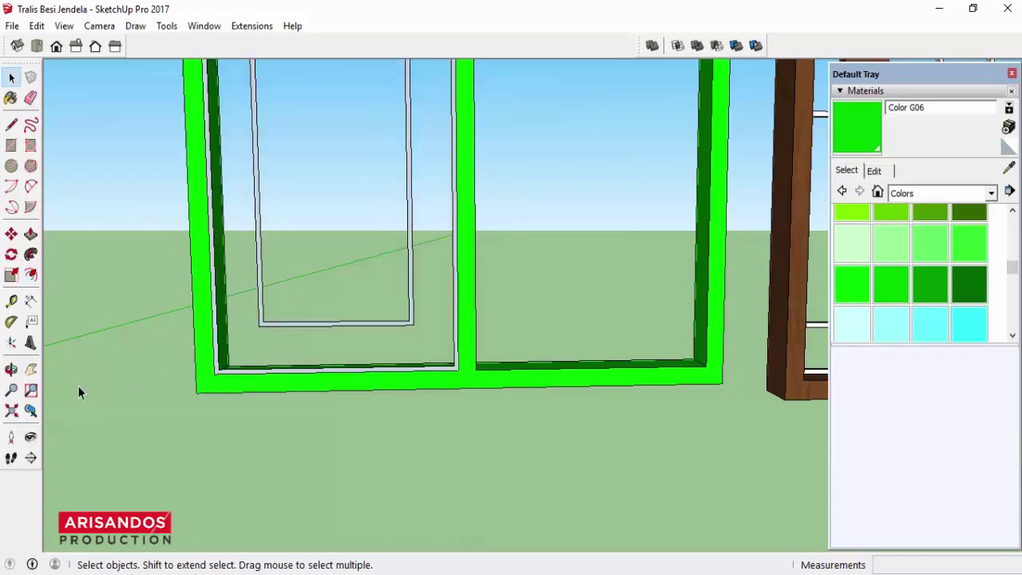
Step: Push/Pull the thin frame strip and the inner sash ring 1 cm deep
{"action": "left_click", "coordinate": [11, 369]}
{"action": "left_click_drag", "start_coordinate": [376, 413], "coordinate": [277, 379]}
{"action": "scroll", "coordinate": [277, 379], "scroll_direction": "up", "scroll_amount": 3}
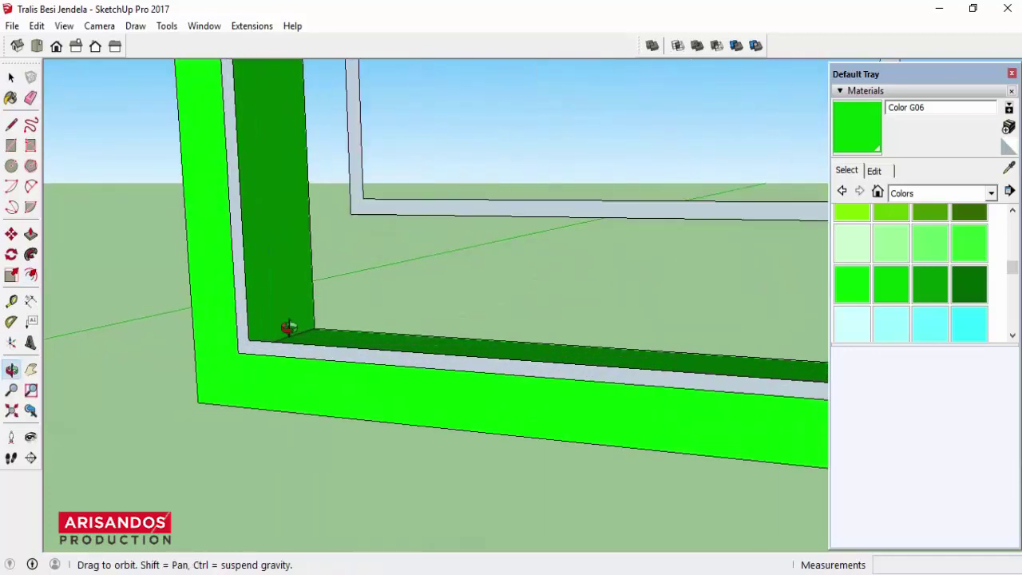
{"action": "left_click", "coordinate": [30, 233]}
{"action": "scroll", "coordinate": [385, 353], "scroll_direction": "up", "scroll_amount": 3}
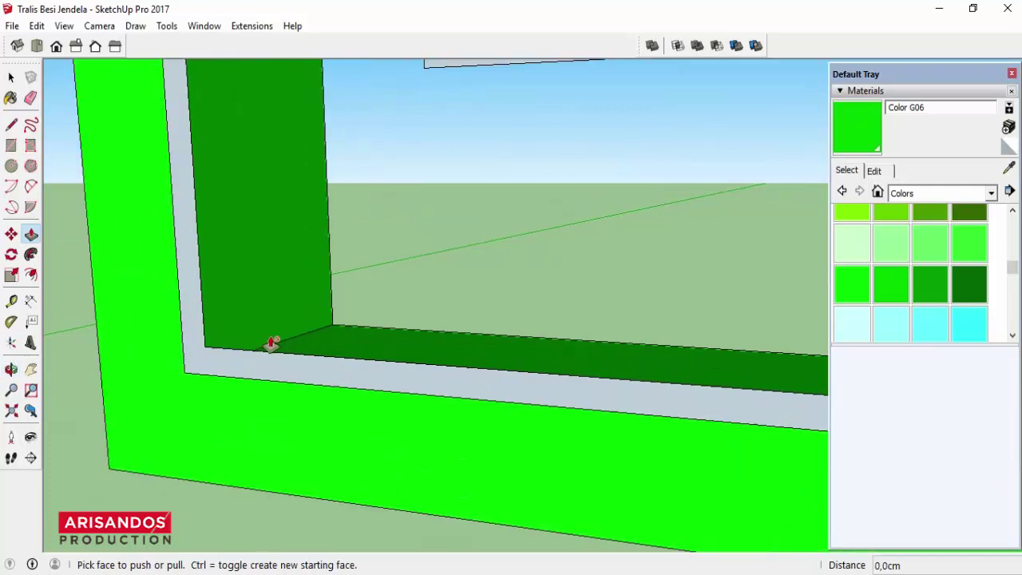
{"action": "left_click", "coordinate": [269, 345]}
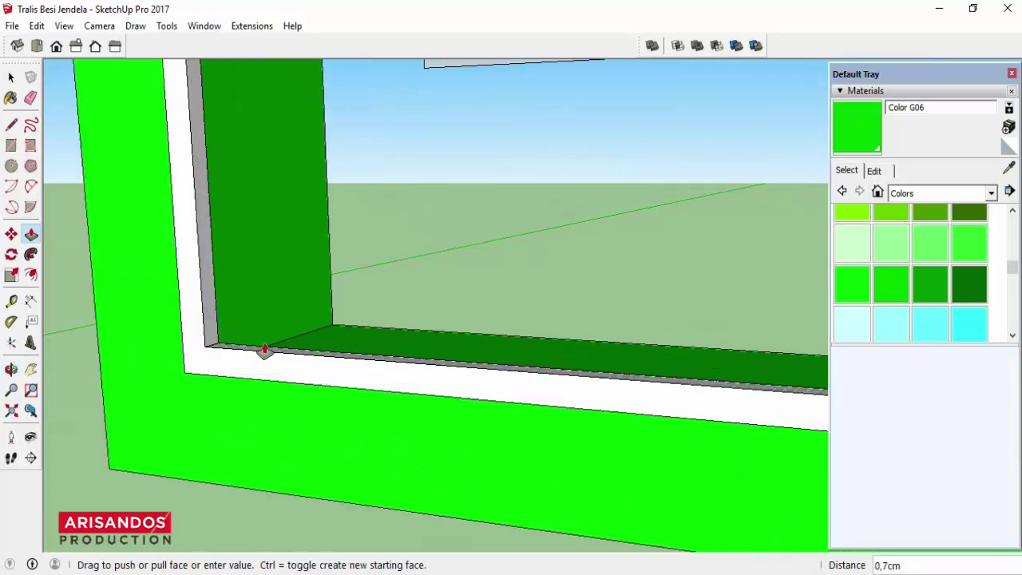
{"action": "left_click", "coordinate": [264, 350]}
{"action": "scroll", "coordinate": [281, 406], "scroll_direction": "down", "scroll_amount": 2}
{"action": "scroll", "coordinate": [342, 283], "scroll_direction": "down", "scroll_amount": 2}
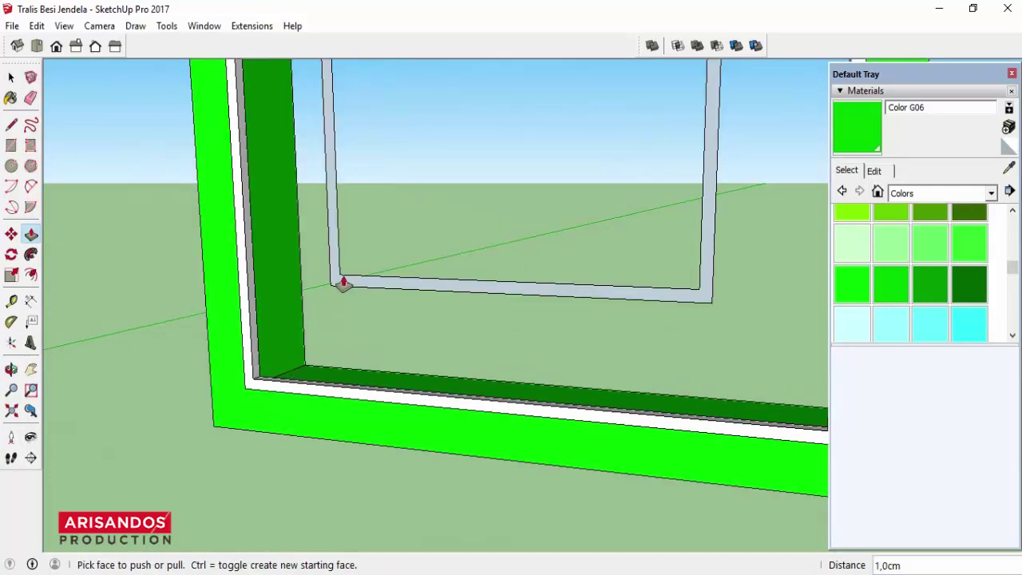
{"action": "scroll", "coordinate": [340, 291], "scroll_direction": "up", "scroll_amount": 2}
{"action": "left_click", "coordinate": [340, 291]}
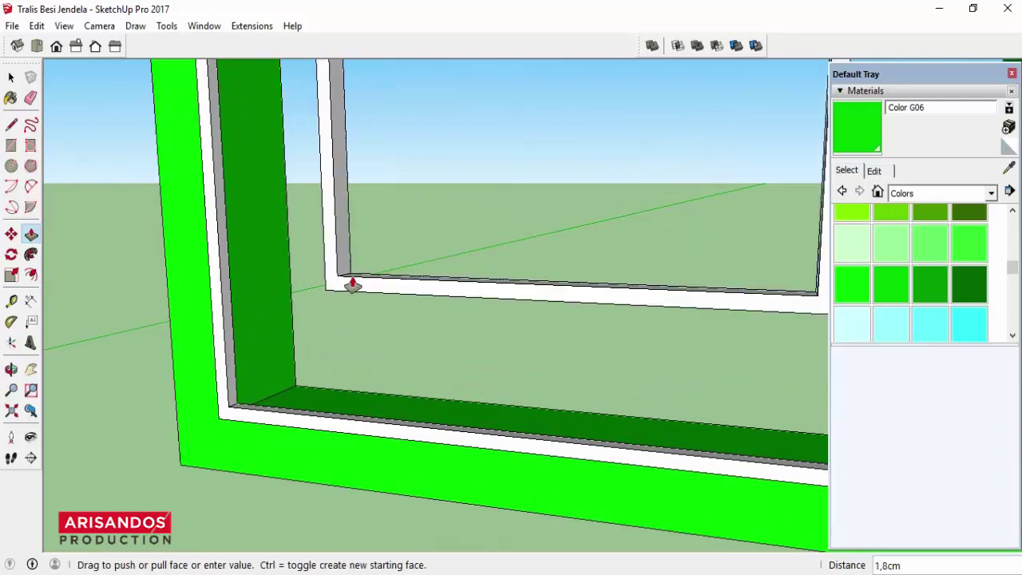
{"action": "key", "text": "Return"}
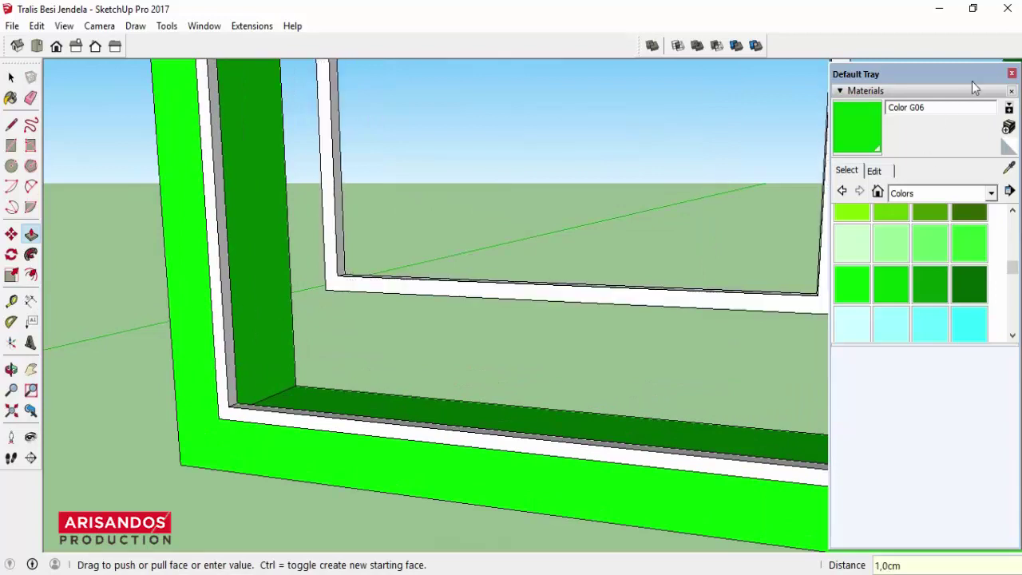
Step: Close the materials tray, cut a line across the sash bottom and push the sill face away
{"action": "left_click", "coordinate": [1012, 73]}
{"action": "left_click", "coordinate": [11, 125]}
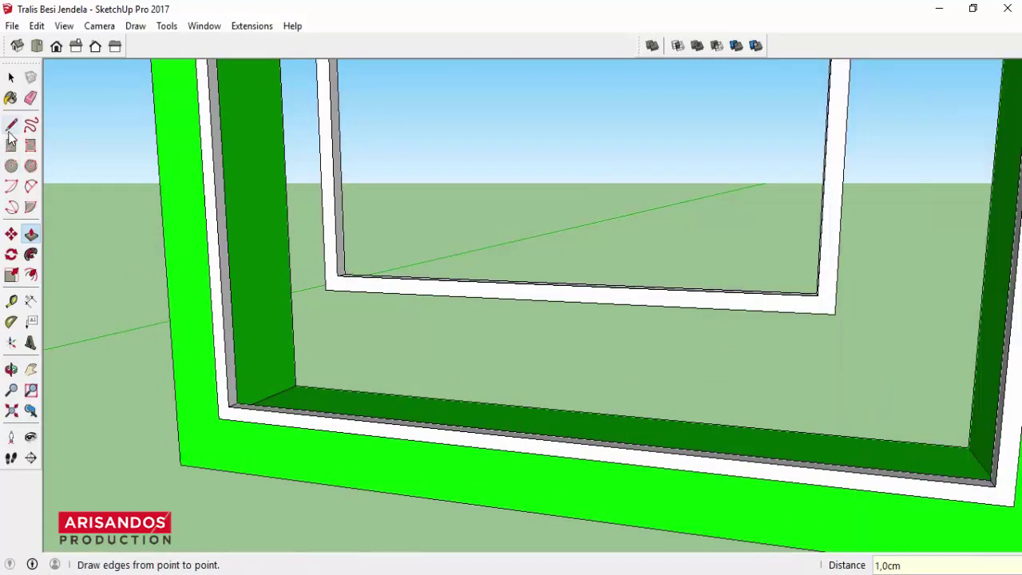
{"action": "left_click", "coordinate": [338, 275]}
{"action": "type", "text": "1"}
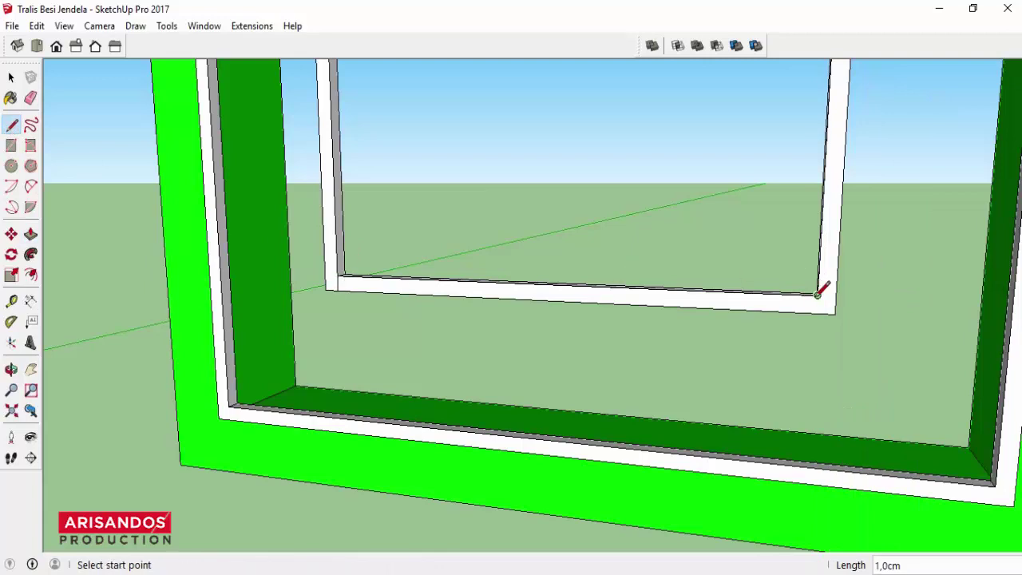
{"action": "left_click", "coordinate": [30, 233]}
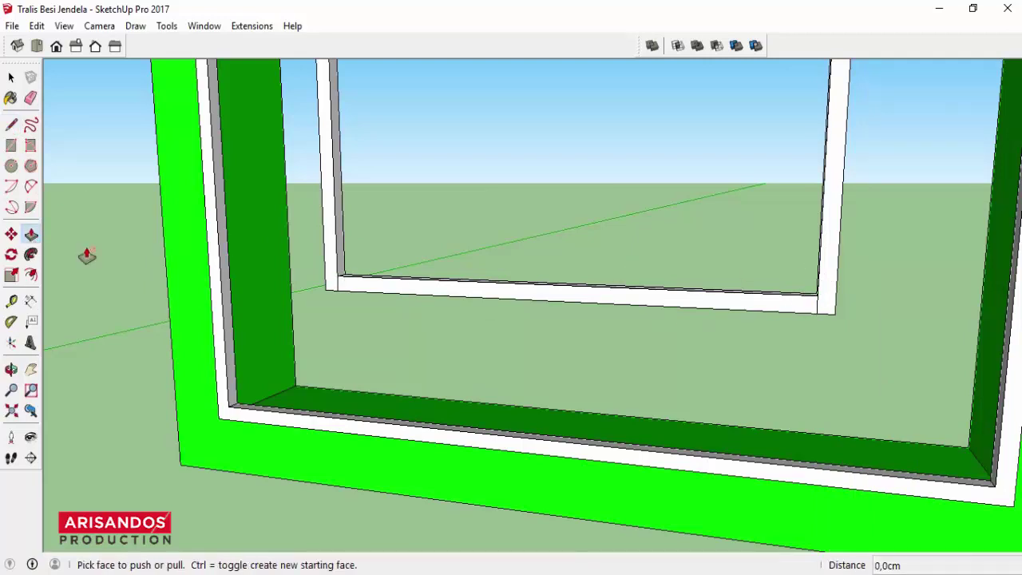
{"action": "left_click", "coordinate": [449, 280]}
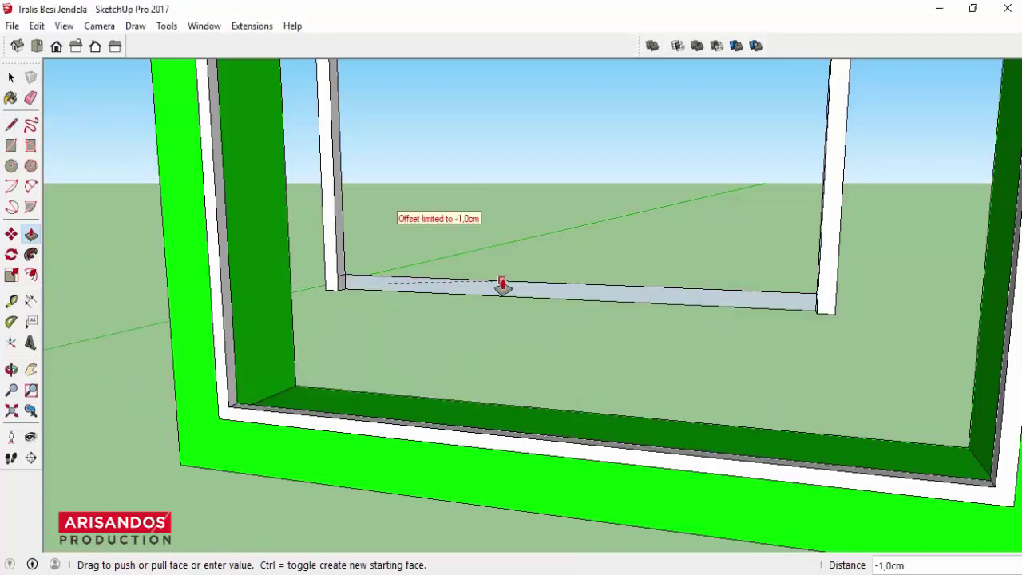
{"action": "left_click", "coordinate": [502, 286]}
Step: Erase the leftover bottom rail edge so the two posts stand free
{"action": "left_click", "coordinate": [30, 97]}
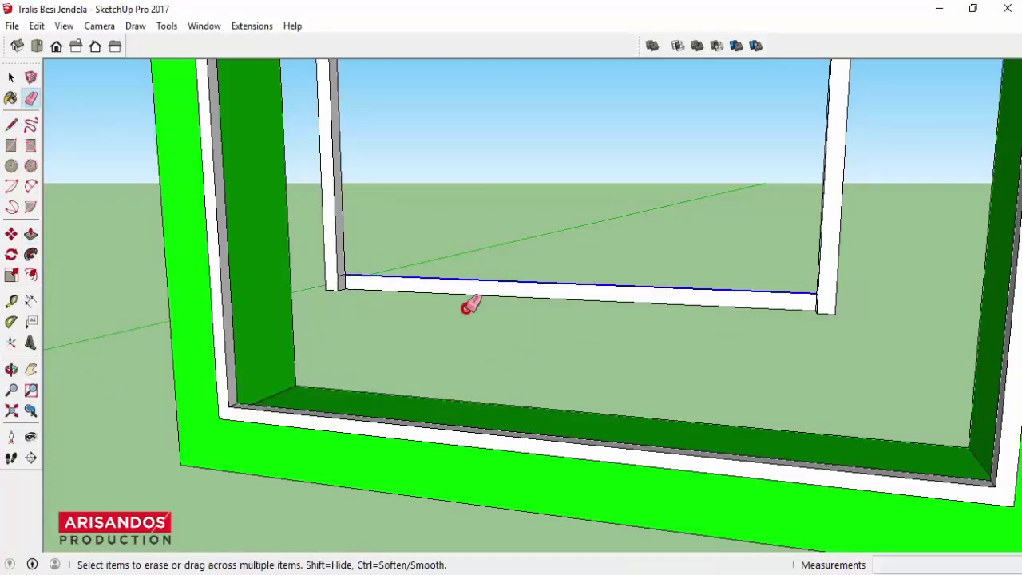
{"action": "left_click", "coordinate": [466, 308]}
{"action": "scroll", "coordinate": [361, 284], "scroll_direction": "up", "scroll_amount": 2}
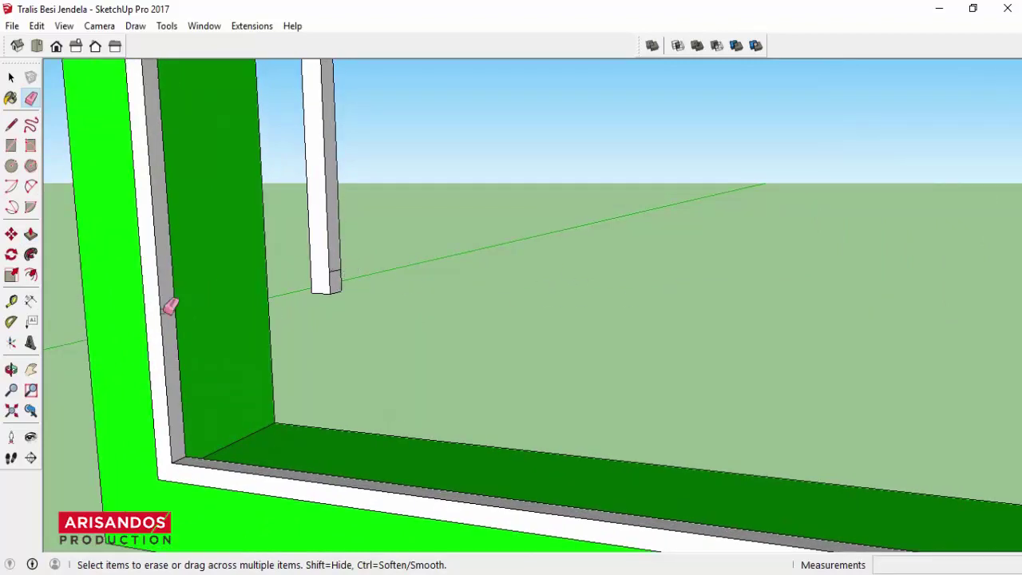
{"action": "left_click", "coordinate": [31, 369]}
{"action": "left_click_drag", "start_coordinate": [496, 323], "coordinate": [344, 339]}
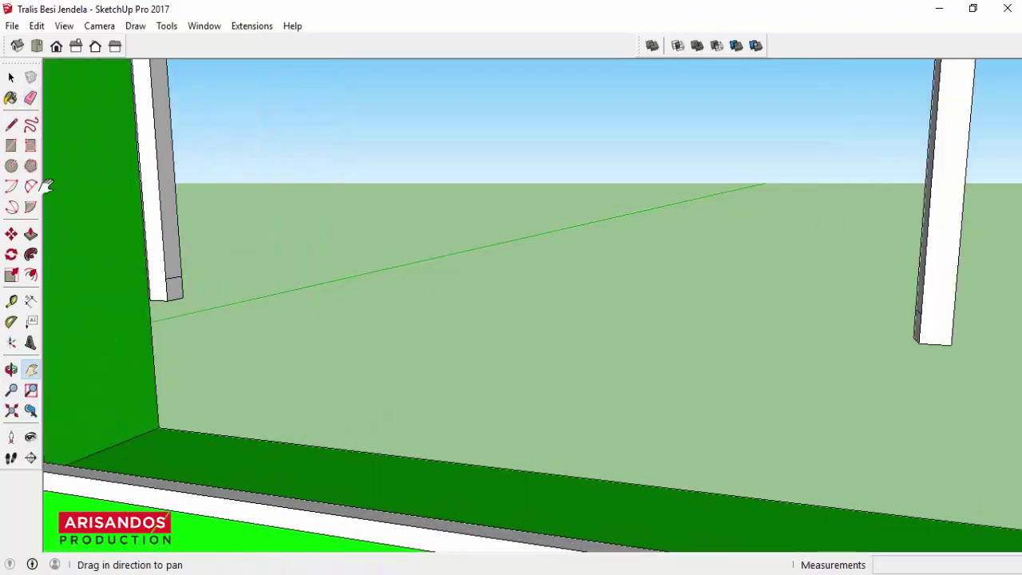
Step: Group the left post's end face and extrude it 32 cm into a bar reaching the right post
{"action": "left_click", "coordinate": [11, 76]}
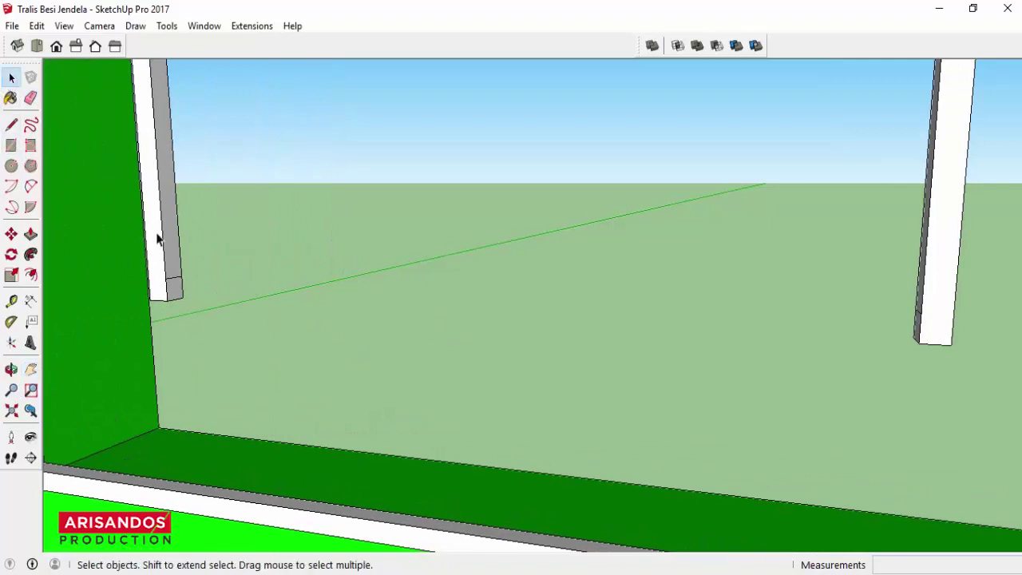
{"action": "right_click", "coordinate": [177, 294]}
{"action": "left_click", "coordinate": [228, 379]}
{"action": "double_click", "coordinate": [177, 287]}
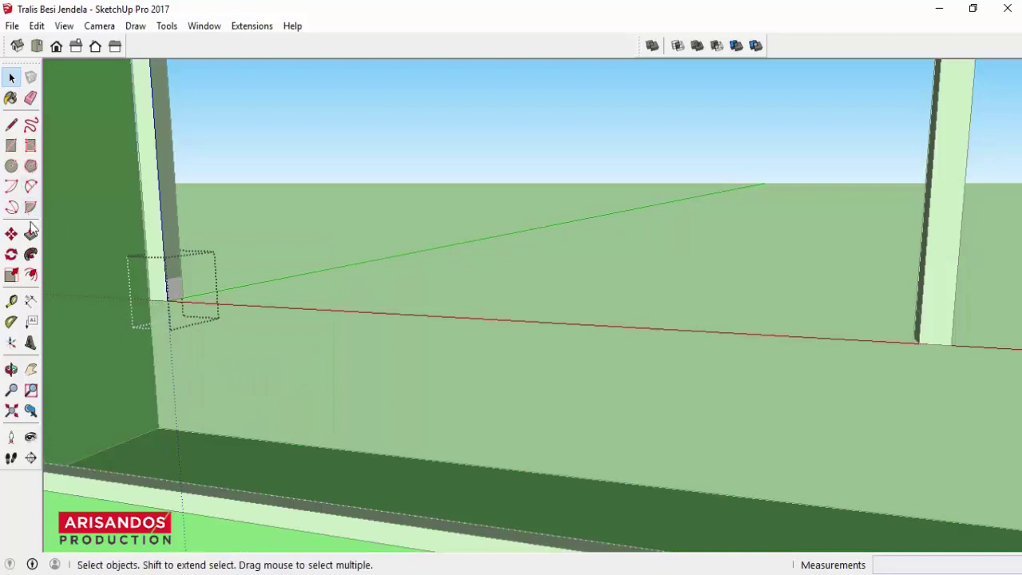
{"action": "left_click", "coordinate": [30, 233]}
{"action": "left_click", "coordinate": [173, 295]}
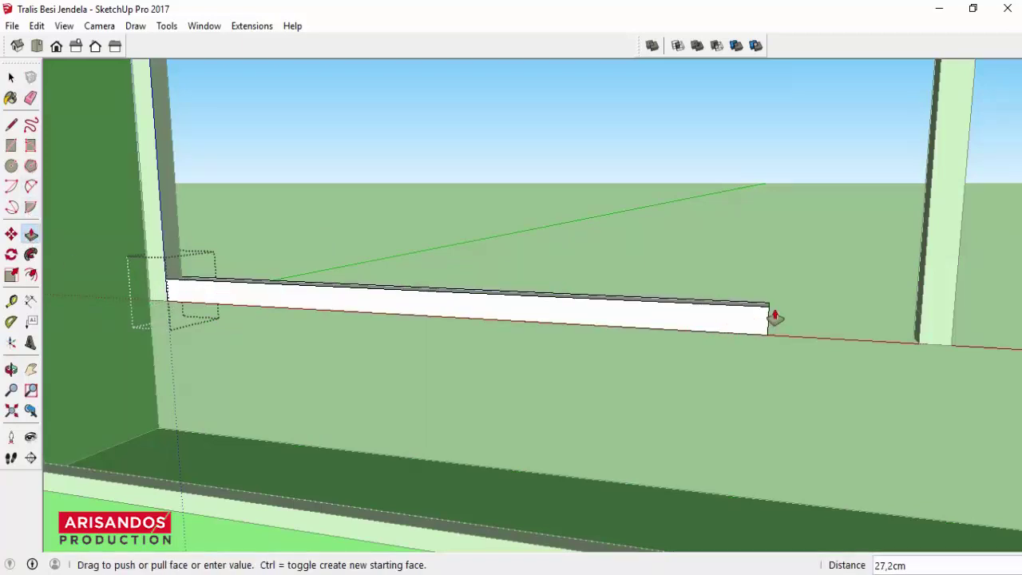
{"action": "left_click", "coordinate": [921, 328]}
{"action": "scroll", "coordinate": [708, 392], "scroll_direction": "down", "scroll_amount": 1}
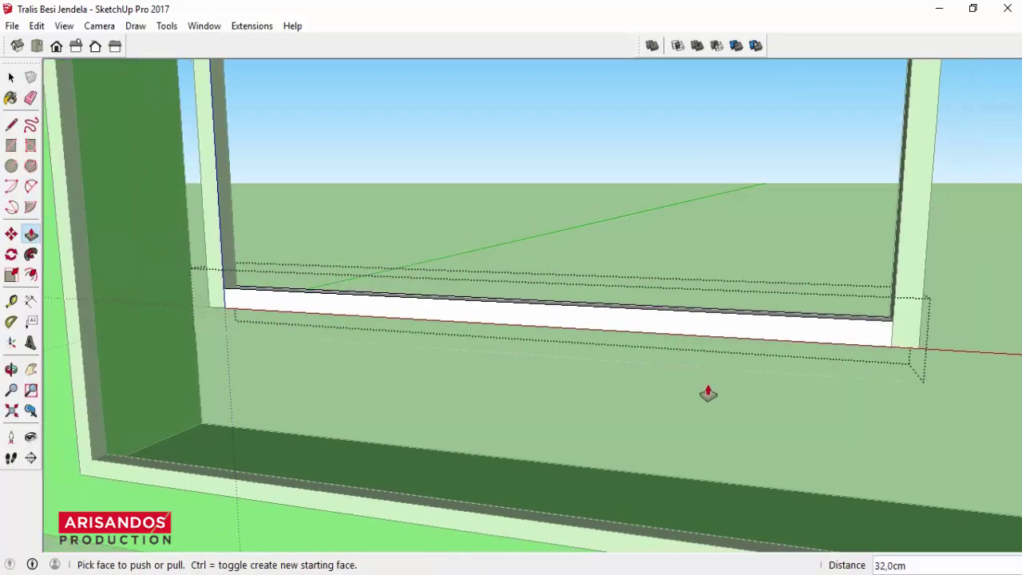
{"action": "scroll", "coordinate": [642, 347], "scroll_direction": "down", "scroll_amount": 1}
{"action": "left_click", "coordinate": [11, 410]}
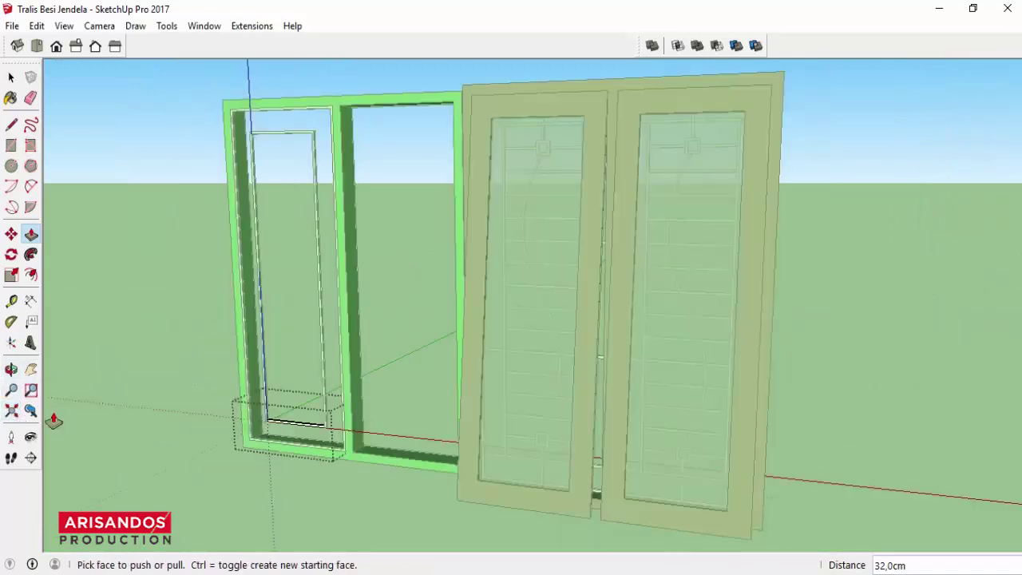
{"action": "scroll", "coordinate": [276, 194], "scroll_direction": "up", "scroll_amount": 1}
{"action": "scroll", "coordinate": [264, 133], "scroll_direction": "up", "scroll_amount": 1}
{"action": "scroll", "coordinate": [244, 139], "scroll_direction": "up", "scroll_amount": 1}
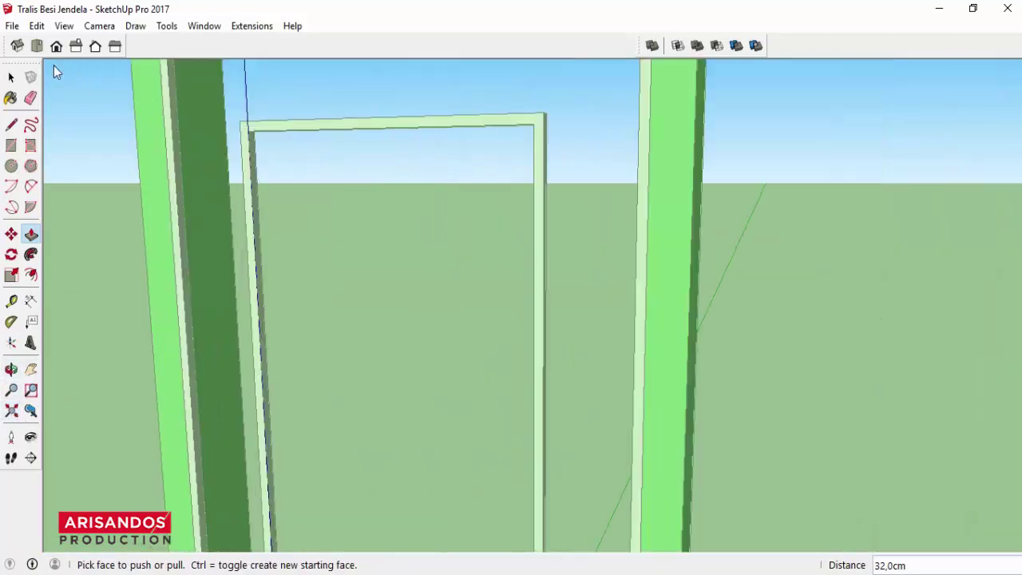
Step: Draw a line across the sash top and erase the top rail above it
{"action": "left_click", "coordinate": [13, 78]}
{"action": "left_click", "coordinate": [315, 101]}
{"action": "scroll", "coordinate": [244, 126], "scroll_direction": "up", "scroll_amount": 1}
{"action": "key", "text": "l"}
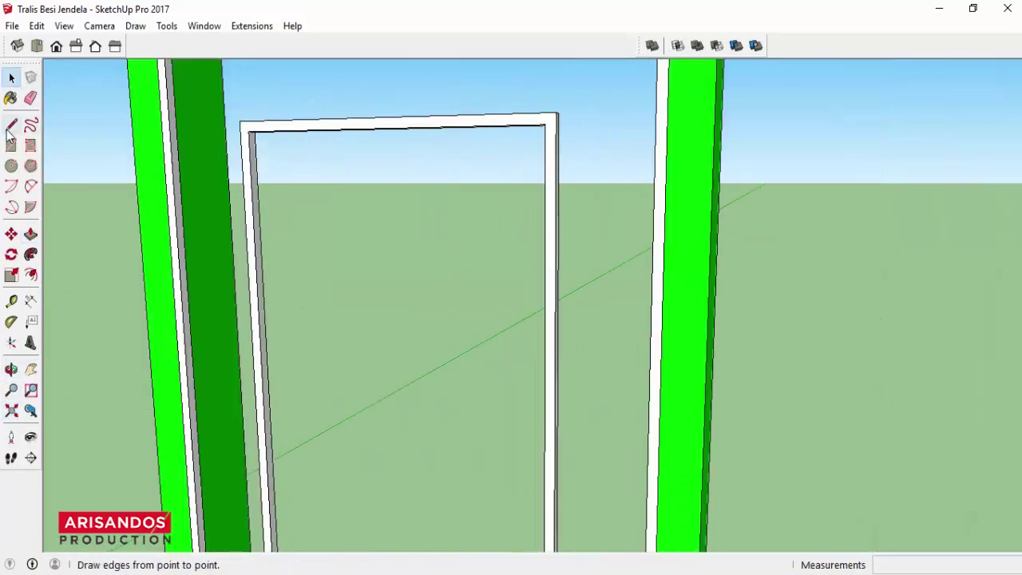
{"action": "scroll", "coordinate": [249, 131], "scroll_direction": "up", "scroll_amount": 1}
{"action": "left_click", "coordinate": [247, 130]}
{"action": "left_click", "coordinate": [565, 119]}
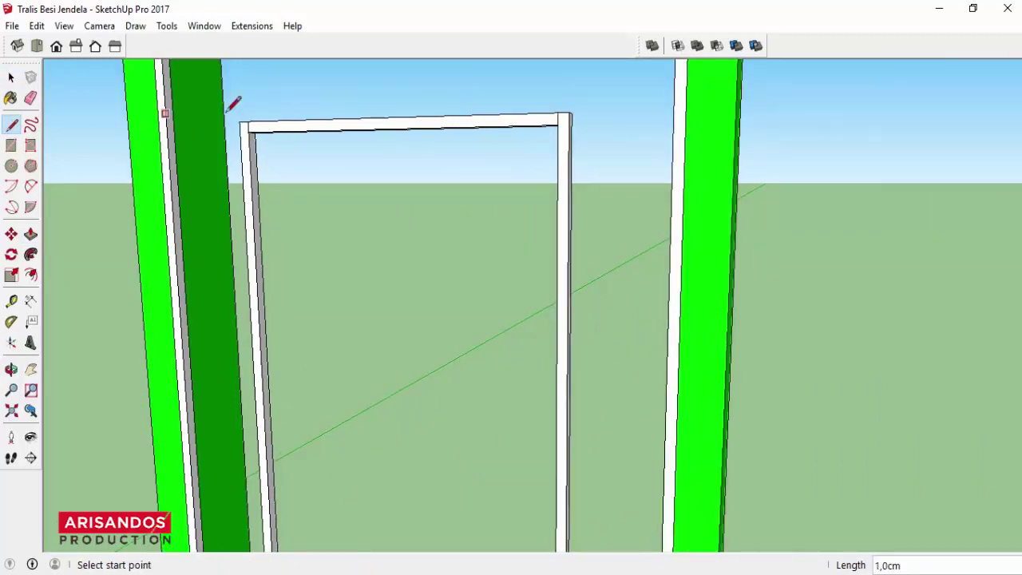
{"action": "left_click", "coordinate": [31, 234]}
{"action": "left_click", "coordinate": [31, 97]}
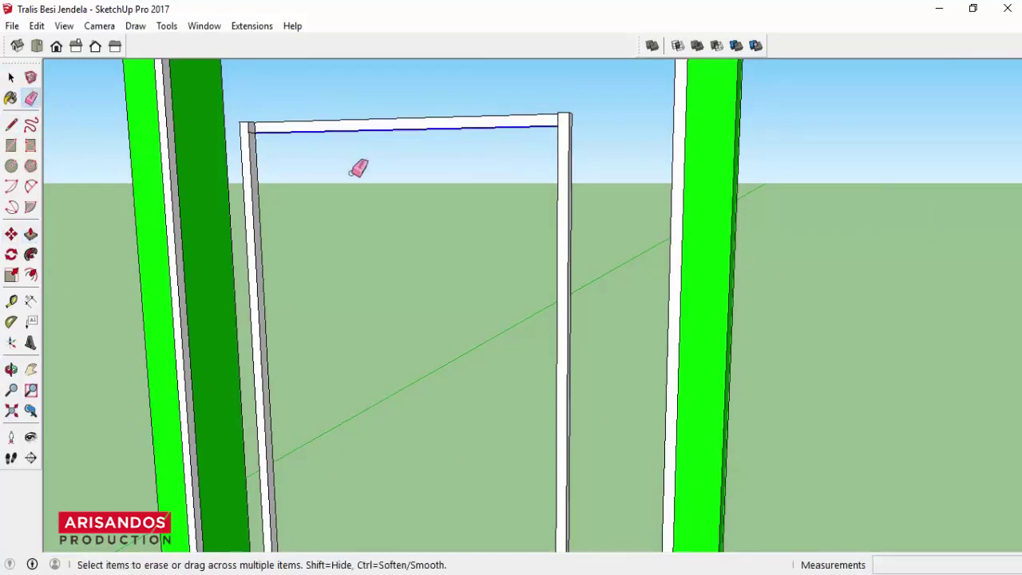
{"action": "left_click_drag", "start_coordinate": [358, 166], "coordinate": [260, 128]}
{"action": "scroll", "coordinate": [260, 128], "scroll_direction": "up", "scroll_amount": 2}
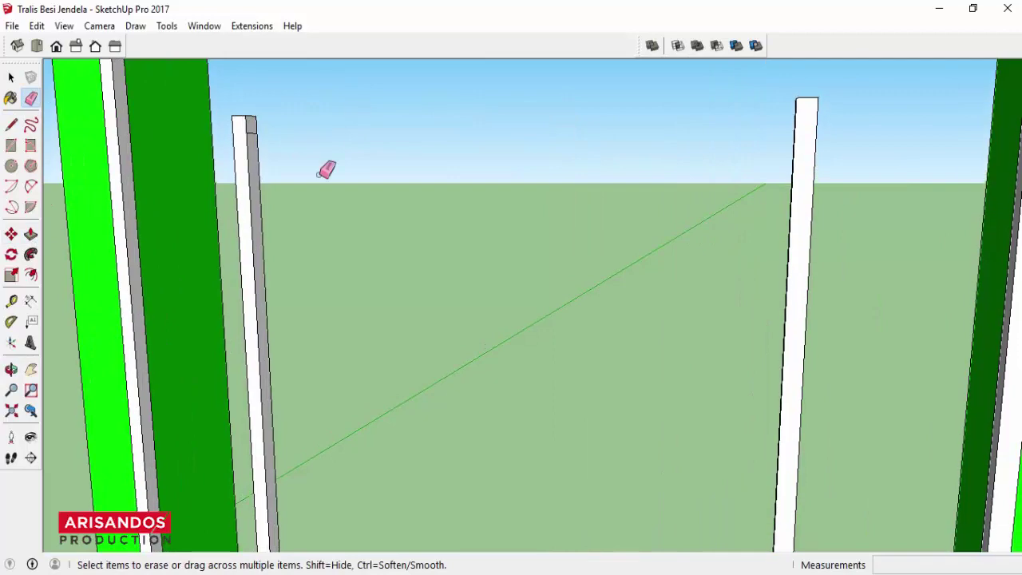
{"action": "left_click", "coordinate": [11, 410]}
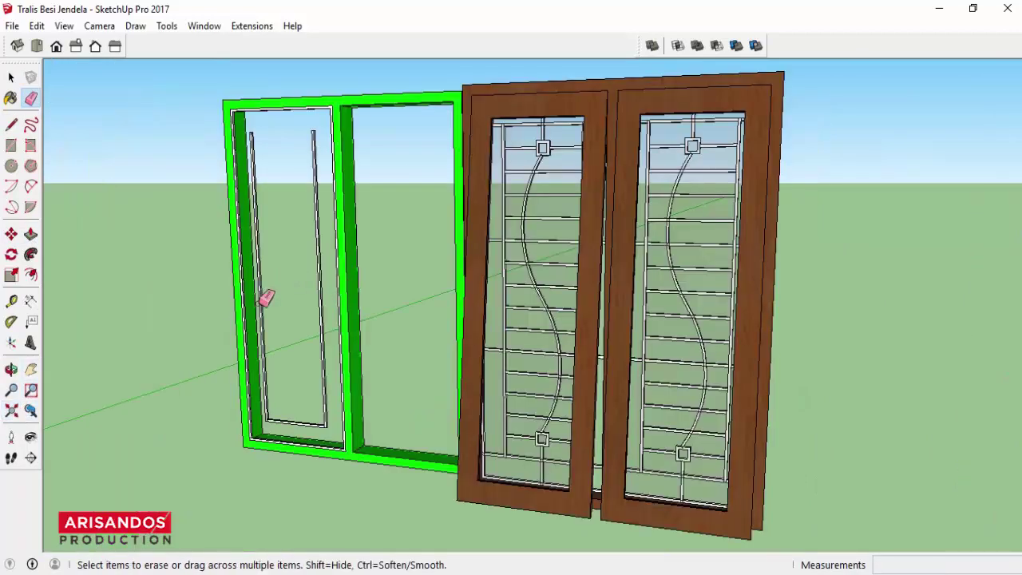
{"action": "scroll", "coordinate": [269, 411], "scroll_direction": "up", "scroll_amount": 1}
{"action": "scroll", "coordinate": [283, 415], "scroll_direction": "up", "scroll_amount": 2}
{"action": "scroll", "coordinate": [271, 407], "scroll_direction": "up", "scroll_amount": 1}
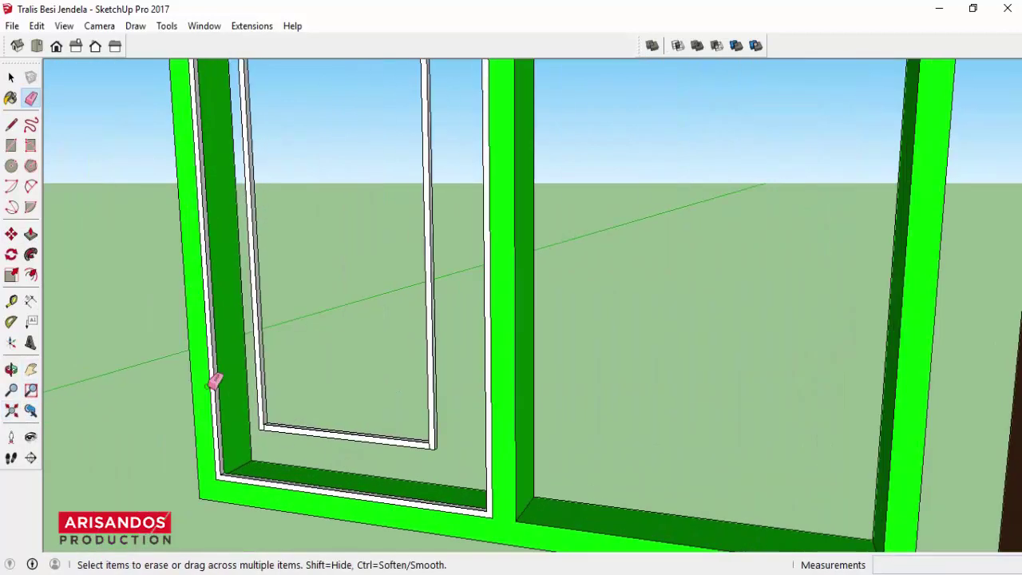
Step: Copy the bottom bar of the left sash up to the top of the sash
{"action": "left_click", "coordinate": [12, 234]}
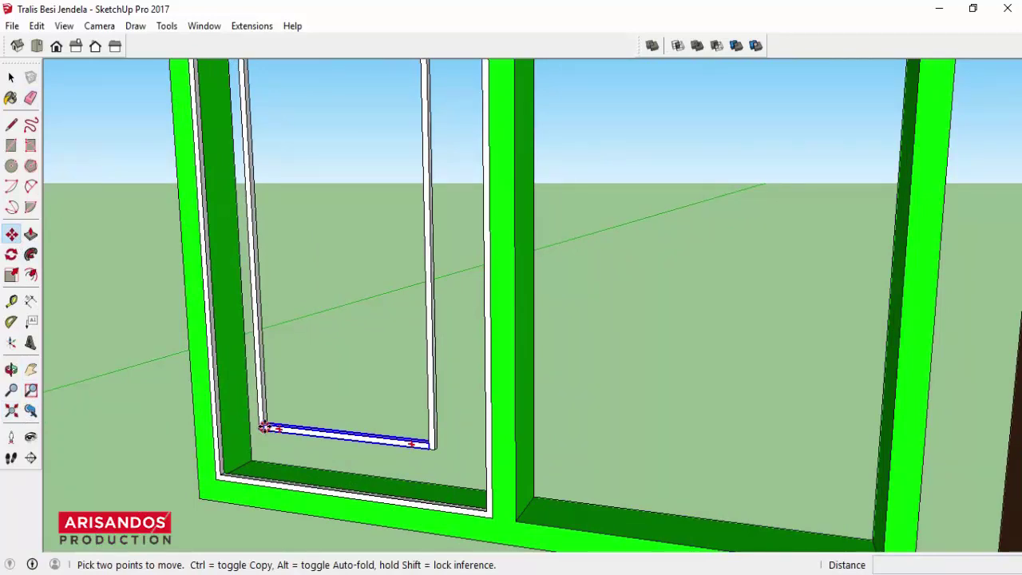
{"action": "key", "text": "ctrl"}
{"action": "left_click", "coordinate": [264, 427]}
{"action": "scroll", "coordinate": [279, 320], "scroll_direction": "down", "scroll_amount": 2}
{"action": "scroll", "coordinate": [284, 312], "scroll_direction": "down", "scroll_amount": 1}
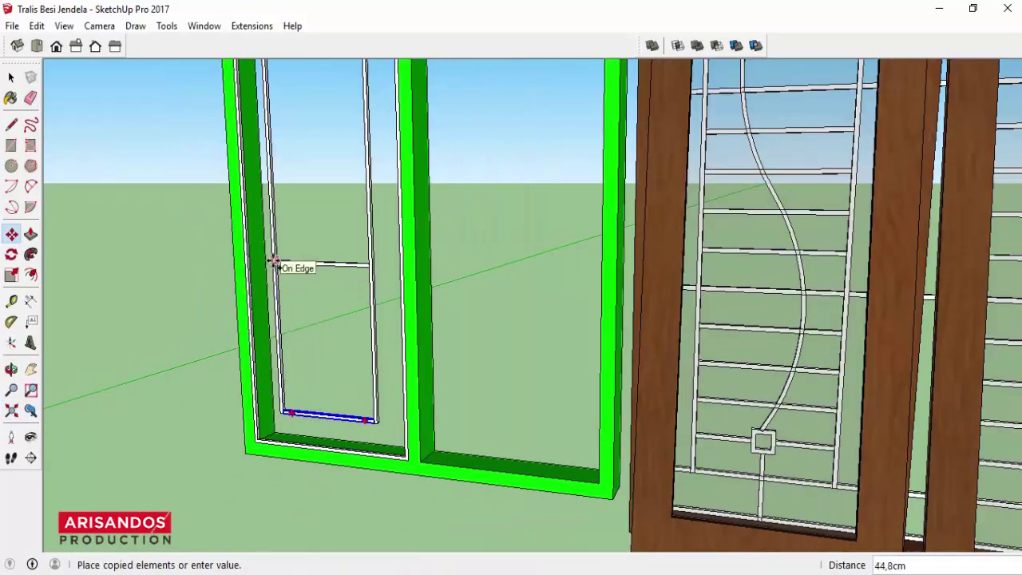
{"action": "scroll", "coordinate": [275, 252], "scroll_direction": "down", "scroll_amount": 1}
{"action": "scroll", "coordinate": [277, 155], "scroll_direction": "down", "scroll_amount": 1}
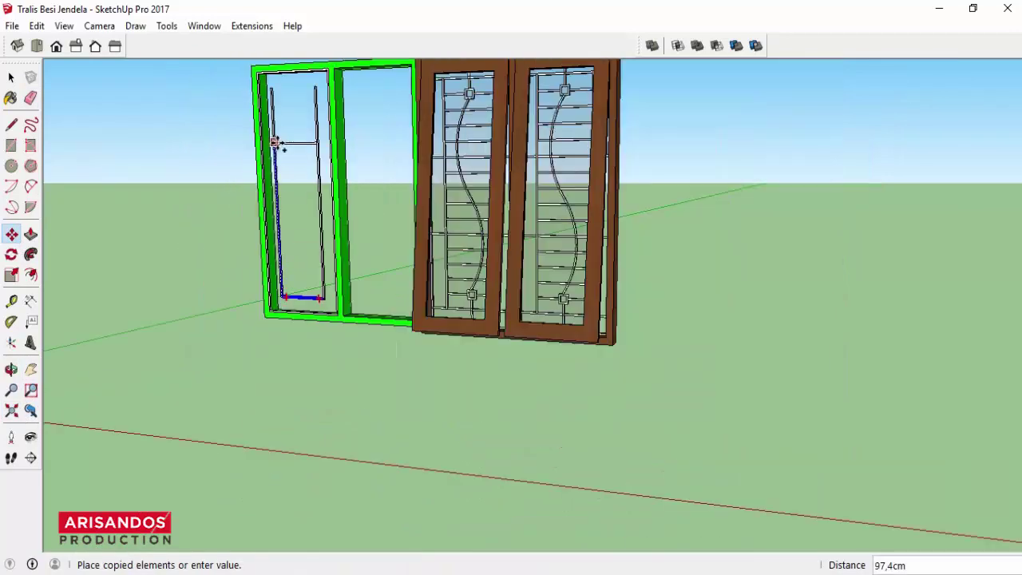
{"action": "scroll", "coordinate": [274, 100], "scroll_direction": "up", "scroll_amount": 1}
{"action": "scroll", "coordinate": [270, 84], "scroll_direction": "up", "scroll_amount": 2}
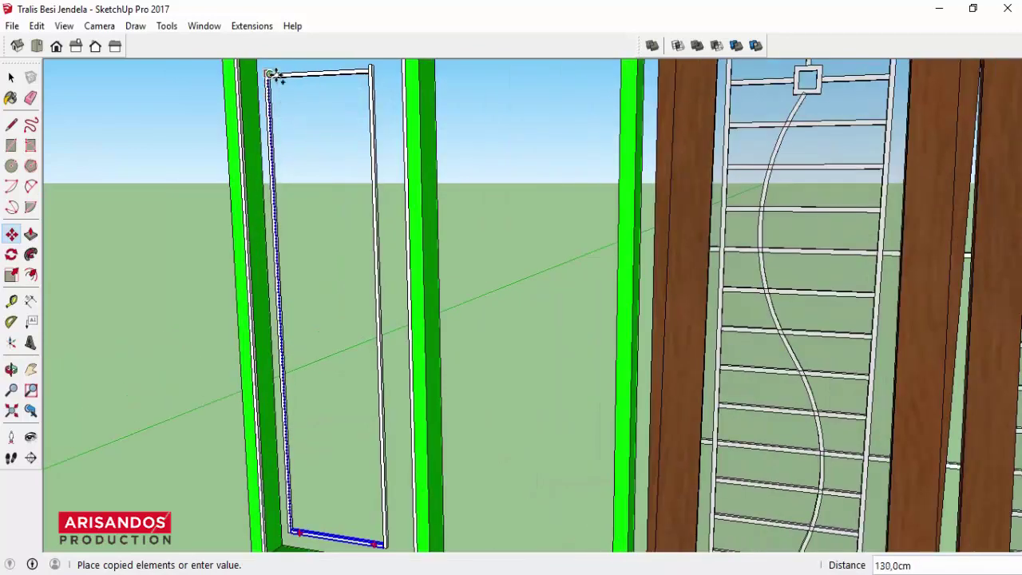
{"action": "left_click", "coordinate": [269, 70]}
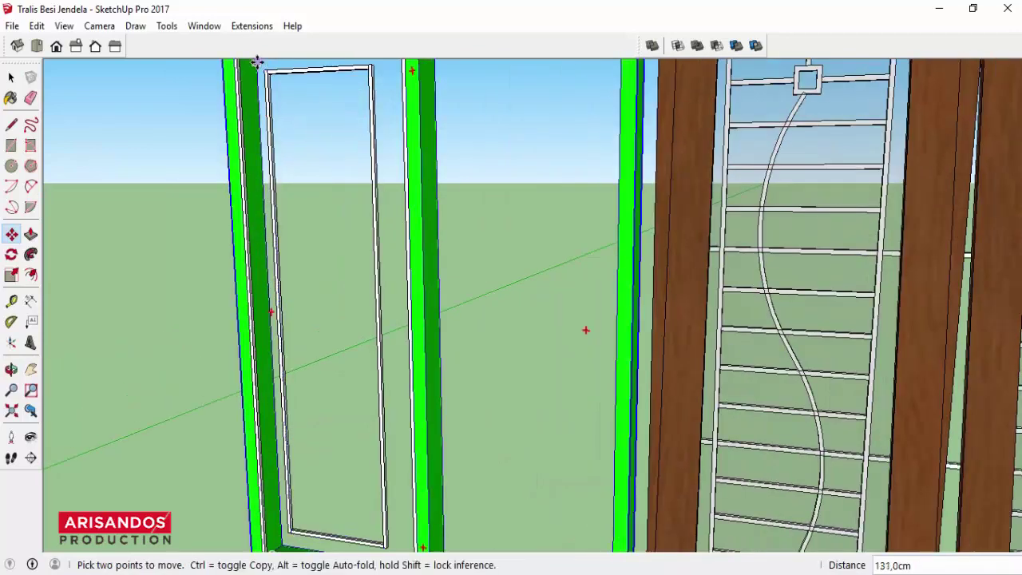
Step: Array 15 evenly spaced bars between the bottom bar and its top copy
{"action": "scroll", "coordinate": [272, 70], "scroll_direction": "up", "scroll_amount": 2}
{"action": "scroll", "coordinate": [359, 107], "scroll_direction": "up", "scroll_amount": 1}
{"action": "scroll", "coordinate": [361, 111], "scroll_direction": "down", "scroll_amount": 2}
{"action": "scroll", "coordinate": [395, 212], "scroll_direction": "down", "scroll_amount": 1}
{"action": "type", "text": "15/"}
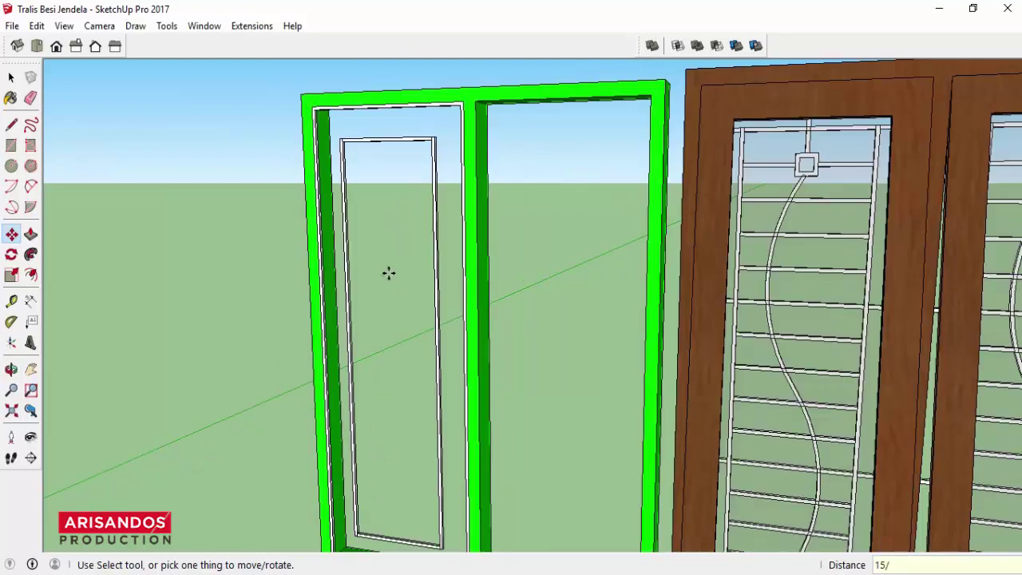
{"action": "key", "text": "Return"}
{"action": "scroll", "coordinate": [388, 175], "scroll_direction": "down", "scroll_amount": 1}
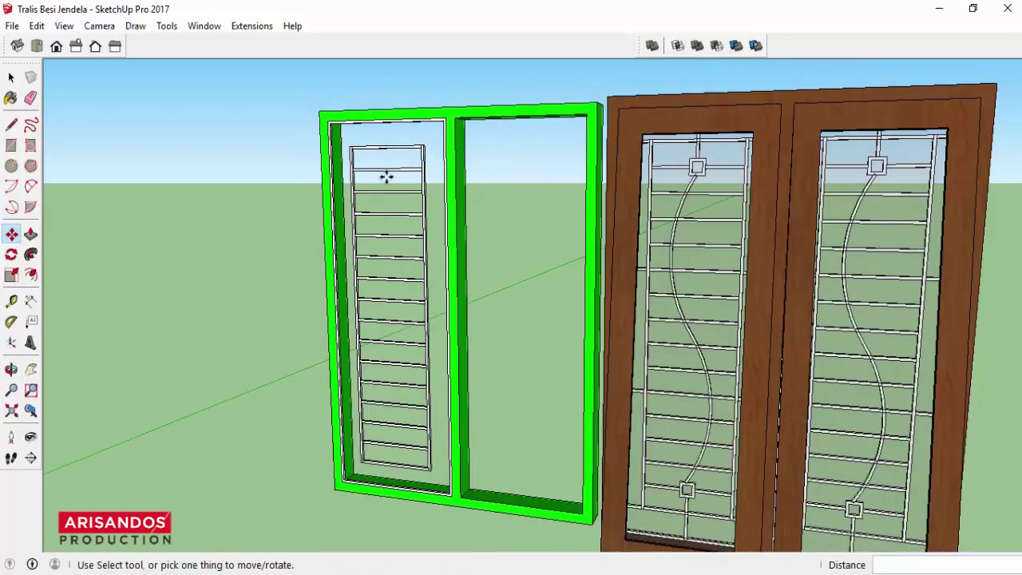
{"action": "scroll", "coordinate": [388, 221], "scroll_direction": "down", "scroll_amount": 1}
Step: Orbit to a straight-on view and make all left-sash bars one group
{"action": "left_click", "coordinate": [11, 370]}
{"action": "left_click_drag", "start_coordinate": [85, 365], "coordinate": [561, 354]}
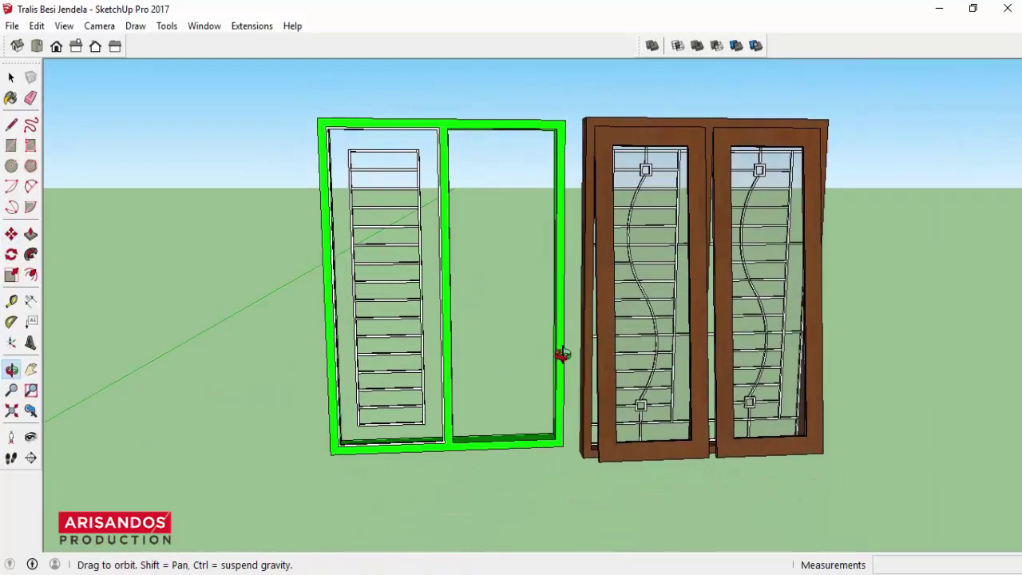
{"action": "left_click", "coordinate": [13, 78]}
{"action": "left_click_drag", "start_coordinate": [300, 85], "coordinate": [451, 483]}
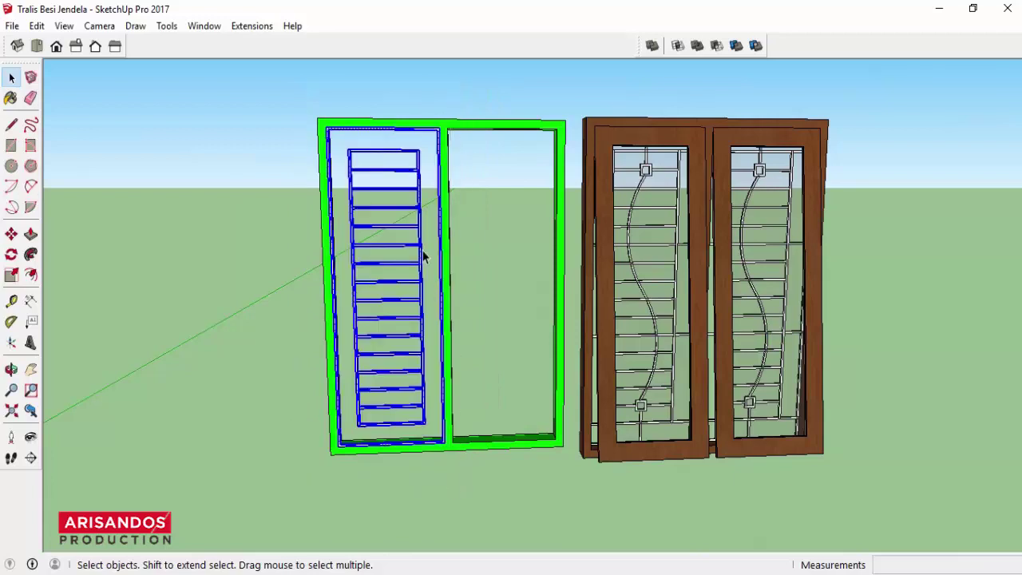
{"action": "right_click", "coordinate": [391, 176]}
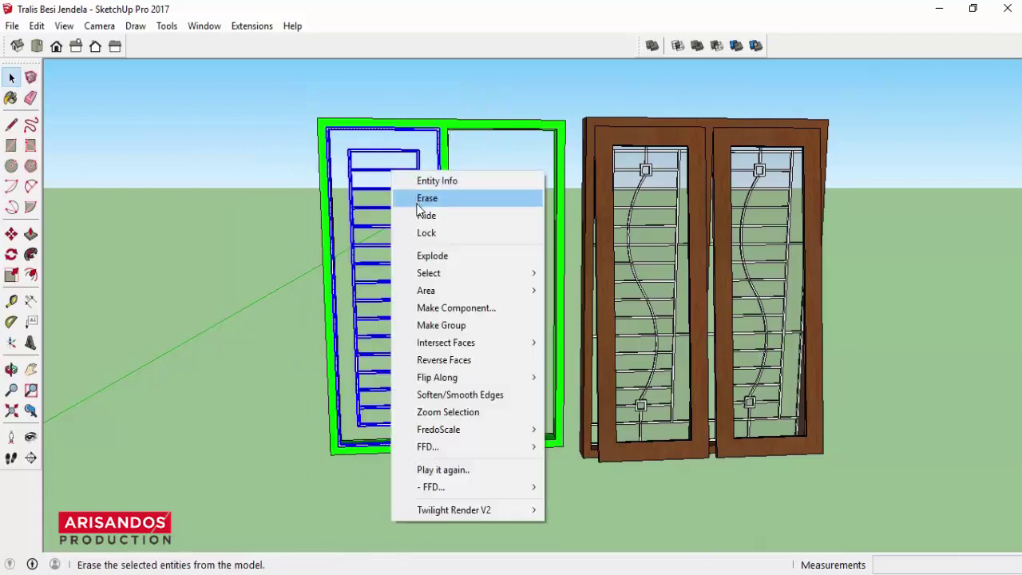
{"action": "left_click", "coordinate": [439, 321]}
Step: Edit the bar group and select a horizontal rung and the grille's left vertical edge
{"action": "double_click", "coordinate": [411, 157]}
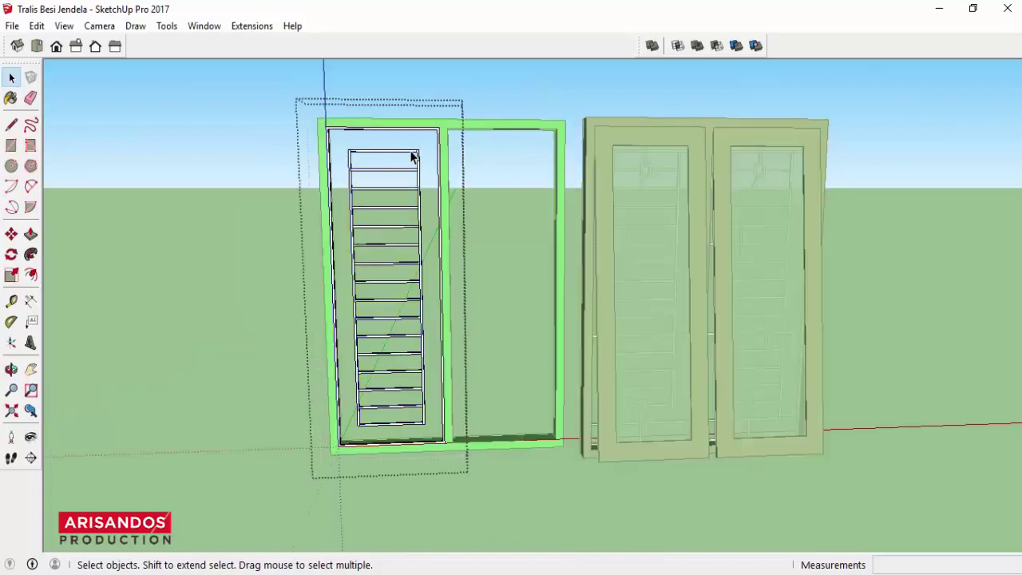
{"action": "scroll", "coordinate": [357, 188], "scroll_direction": "up", "scroll_amount": 3}
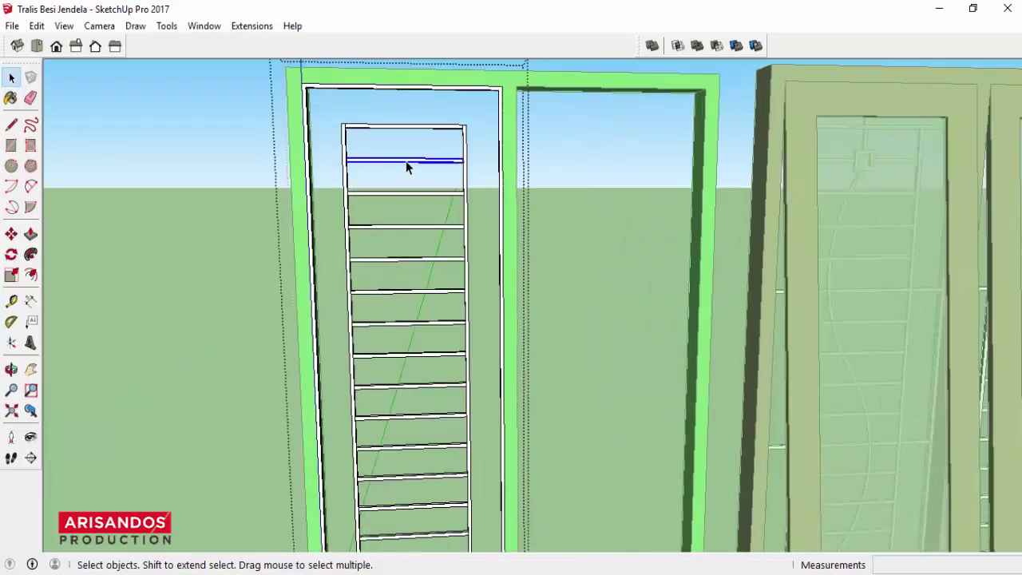
{"action": "left_click", "coordinate": [380, 136]}
{"action": "left_click", "coordinate": [346, 152]}
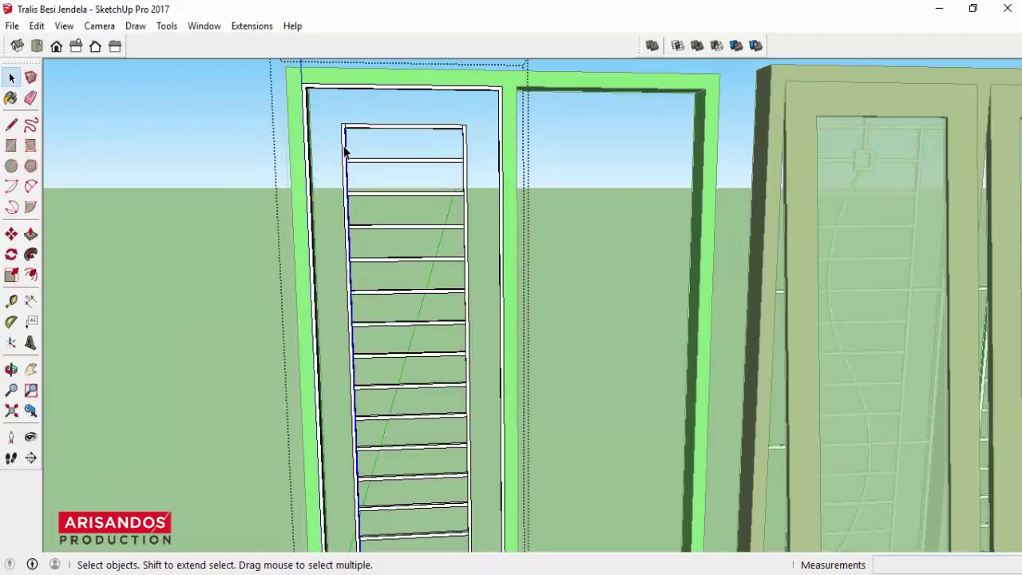
{"action": "scroll", "coordinate": [411, 128], "scroll_direction": "down", "scroll_amount": 3}
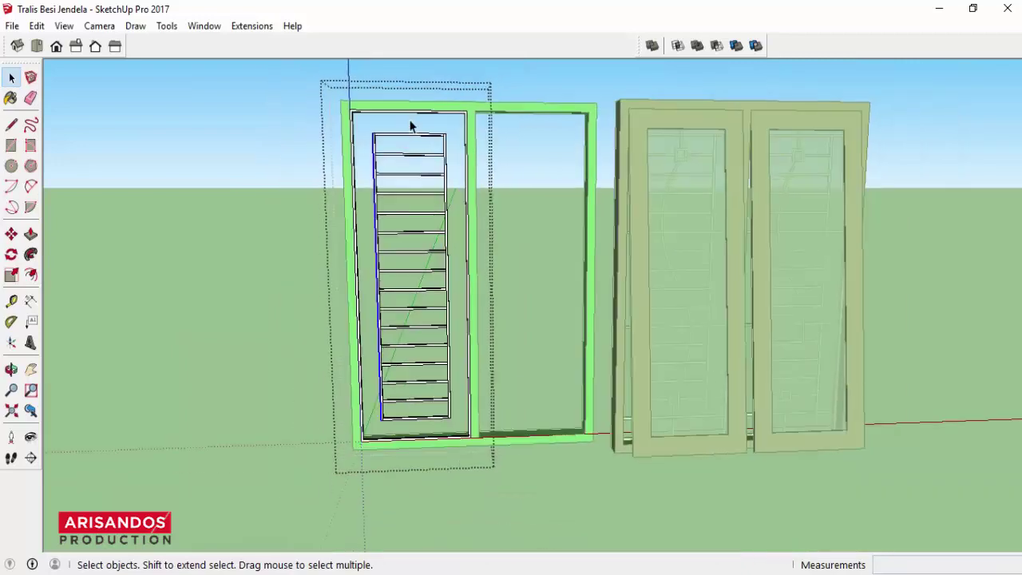
{"action": "scroll", "coordinate": [378, 292], "scroll_direction": "up", "scroll_amount": 4}
{"action": "scroll", "coordinate": [372, 279], "scroll_direction": "up", "scroll_amount": 1}
{"action": "scroll", "coordinate": [402, 164], "scroll_direction": "down", "scroll_amount": 4}
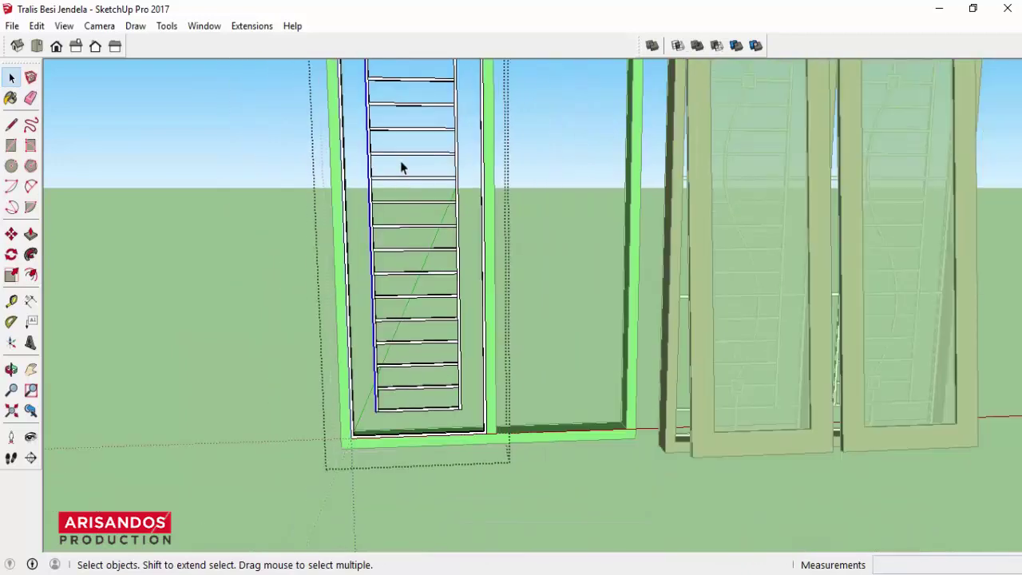
{"action": "scroll", "coordinate": [405, 163], "scroll_direction": "down", "scroll_amount": 2}
{"action": "scroll", "coordinate": [356, 283], "scroll_direction": "up", "scroll_amount": 2}
{"action": "scroll", "coordinate": [413, 264], "scroll_direction": "up", "scroll_amount": 2}
{"action": "scroll", "coordinate": [397, 282], "scroll_direction": "up", "scroll_amount": 1}
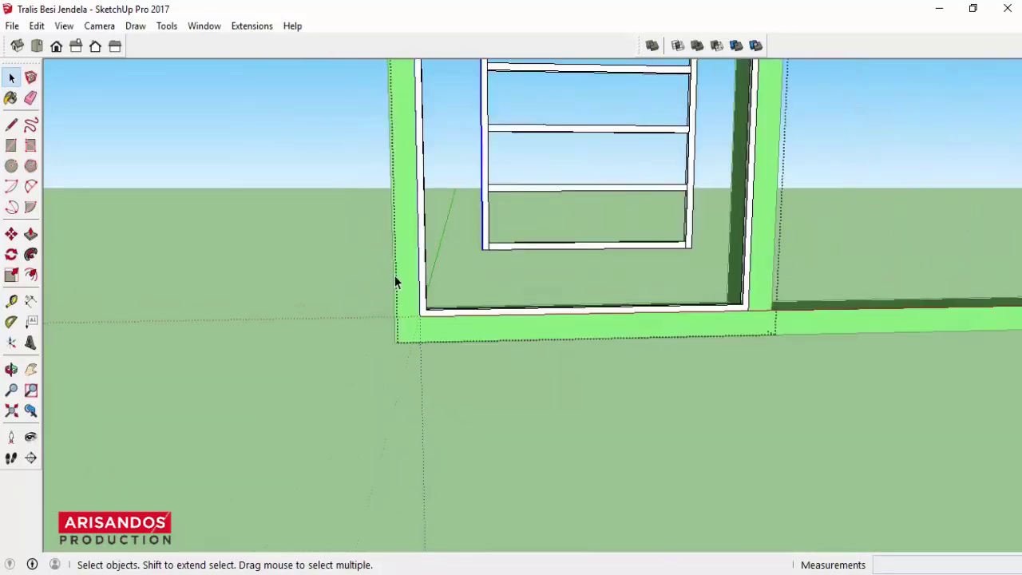
{"action": "scroll", "coordinate": [493, 302], "scroll_direction": "down", "scroll_amount": 3}
{"action": "scroll", "coordinate": [746, 278], "scroll_direction": "down", "scroll_amount": 2}
{"action": "scroll", "coordinate": [790, 275], "scroll_direction": "up", "scroll_amount": 2}
{"action": "scroll", "coordinate": [827, 268], "scroll_direction": "up", "scroll_amount": 2}
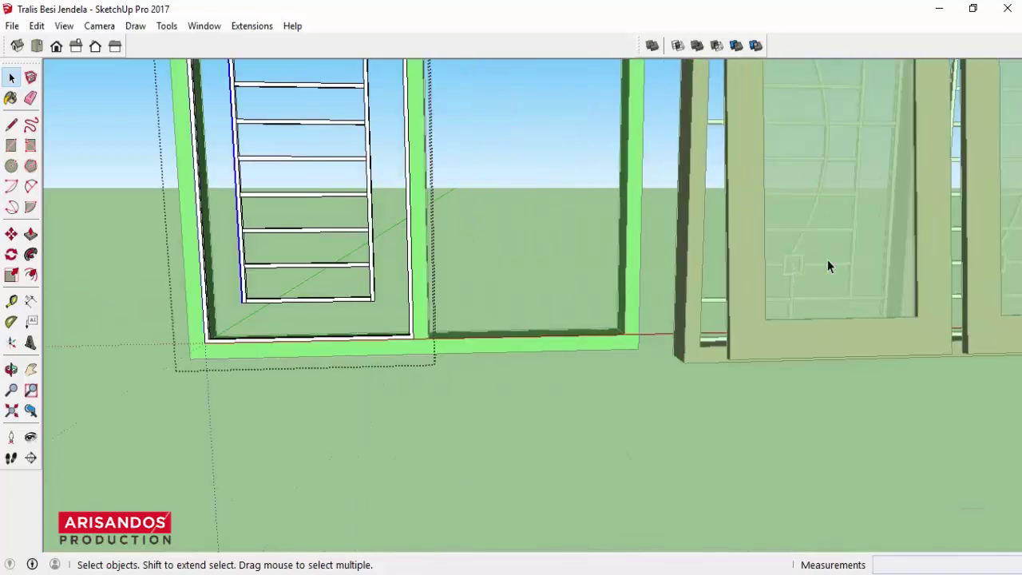
{"action": "scroll", "coordinate": [798, 281], "scroll_direction": "down", "scroll_amount": 3}
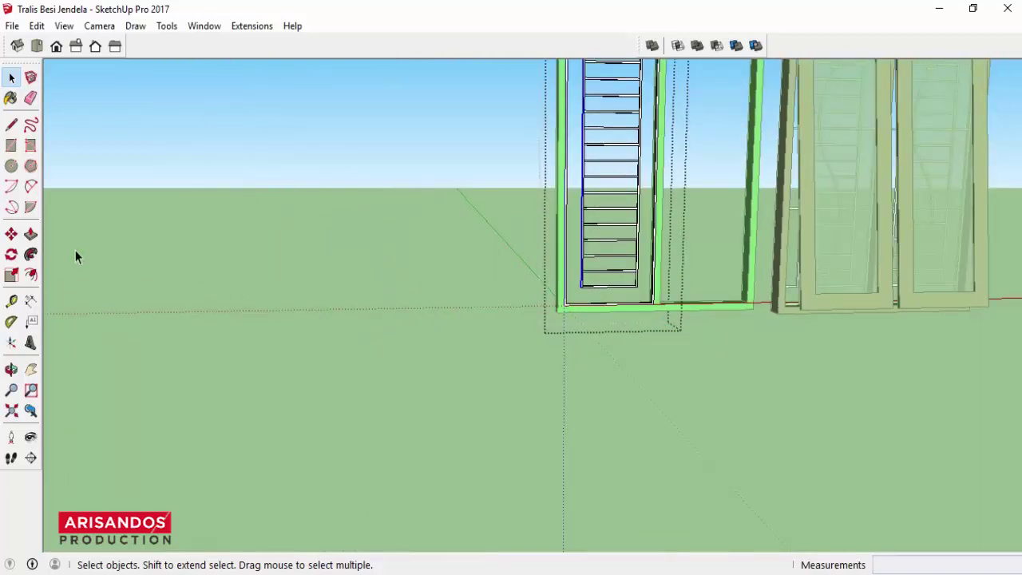
Step: Draw a 6 by 6 square and offset a thin inner outline inside it
{"action": "left_click", "coordinate": [11, 146]}
{"action": "left_click", "coordinate": [456, 306]}
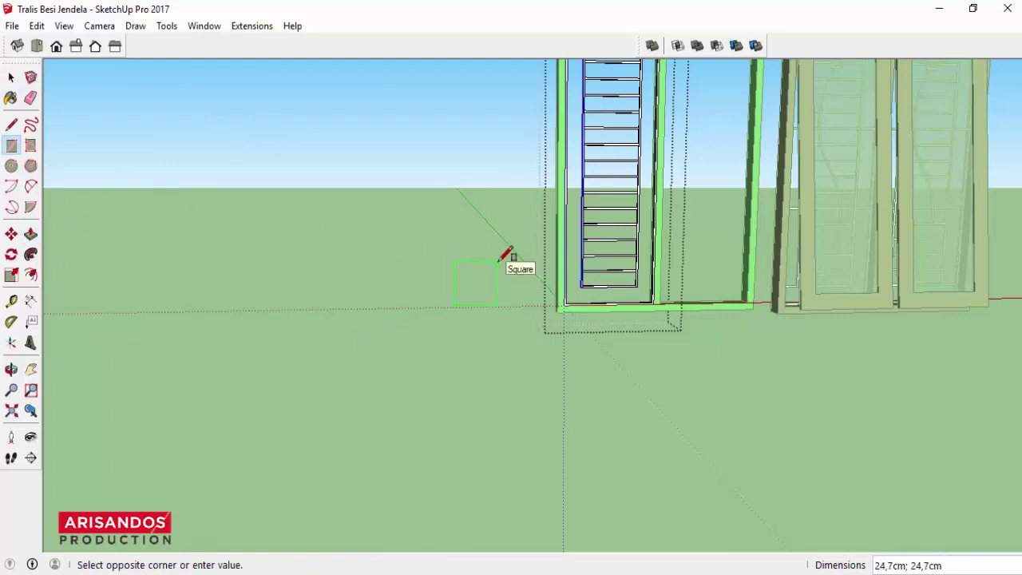
{"action": "type", "text": "6;6"}
{"action": "key", "text": "Return"}
{"action": "scroll", "coordinate": [447, 321], "scroll_direction": "up", "scroll_amount": 2}
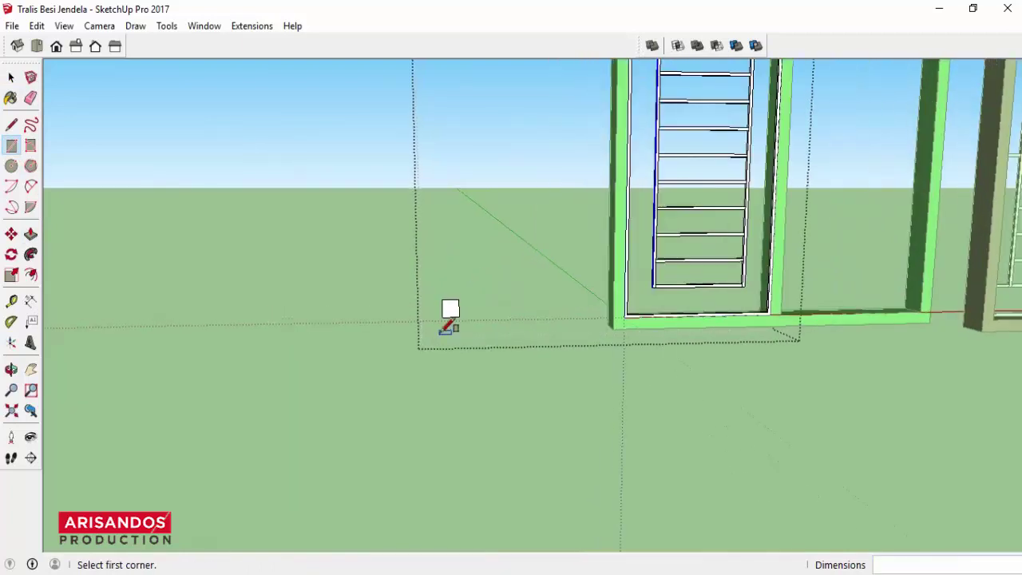
{"action": "scroll", "coordinate": [445, 331], "scroll_direction": "up", "scroll_amount": 2}
{"action": "scroll", "coordinate": [473, 281], "scroll_direction": "up", "scroll_amount": 2}
{"action": "scroll", "coordinate": [474, 283], "scroll_direction": "up", "scroll_amount": 1}
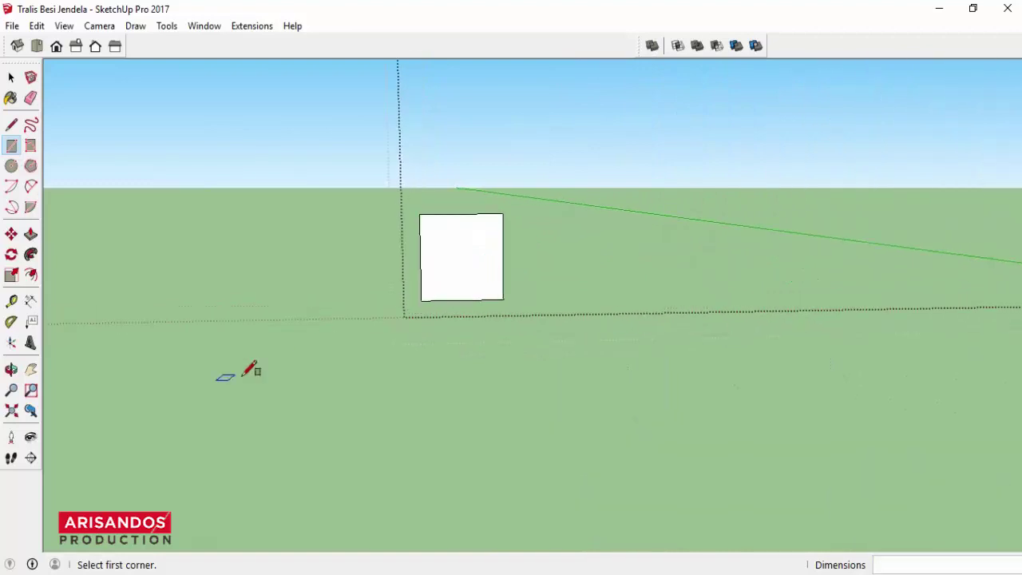
{"action": "left_click", "coordinate": [30, 274]}
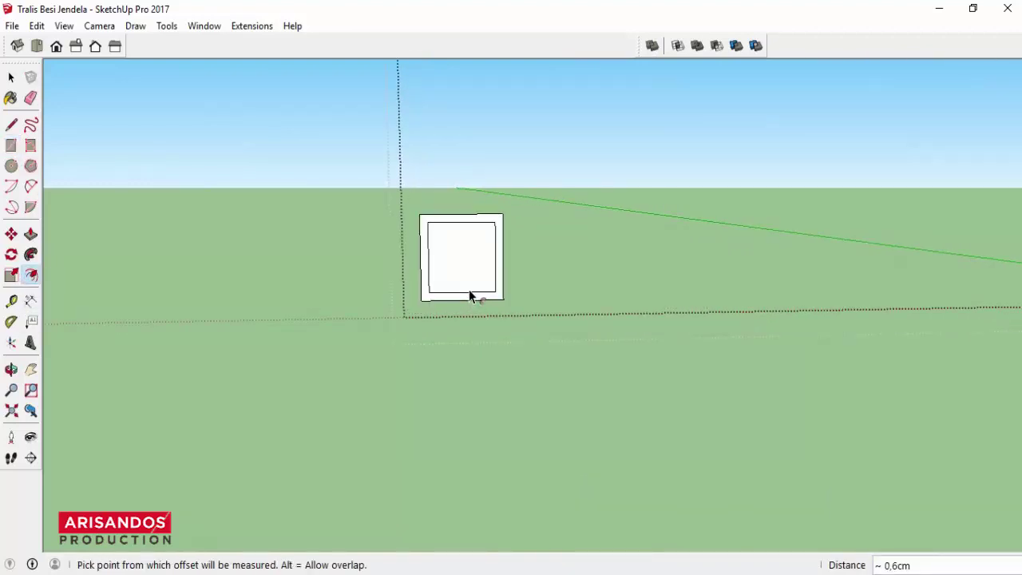
{"action": "left_click", "coordinate": [471, 295]}
Step: Delete the square's inner face and extrude the remaining ring to give it thickness
{"action": "left_click", "coordinate": [11, 369]}
{"action": "mouse_move", "coordinate": [480, 335]}
{"action": "left_mouse_down"}
{"action": "mouse_move", "coordinate": [489, 308]}
{"action": "mouse_move", "coordinate": [388, 312]}
{"action": "left_mouse_up"}
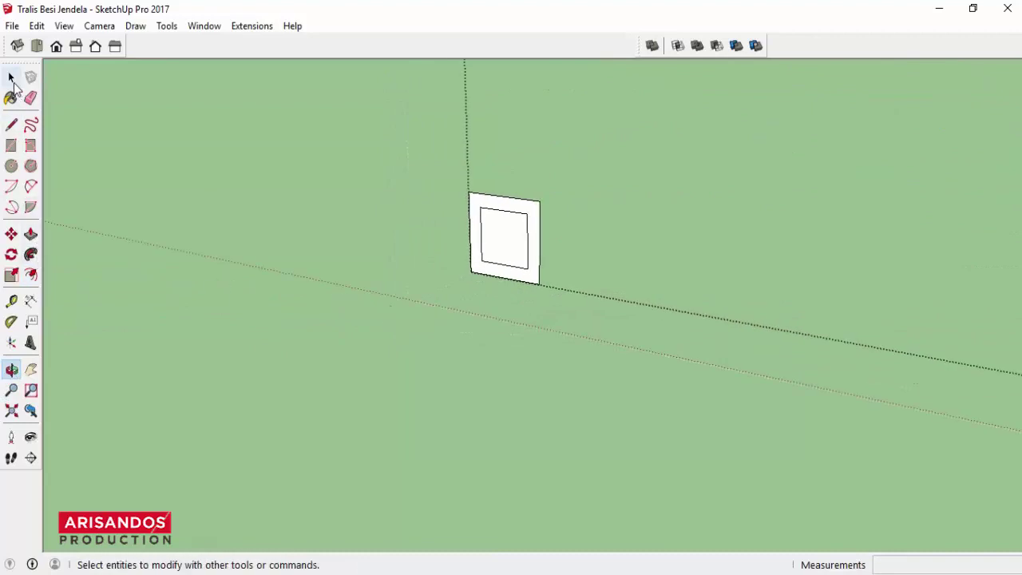
{"action": "left_click", "coordinate": [11, 76]}
{"action": "left_click", "coordinate": [503, 236]}
{"action": "key", "text": "Delete"}
{"action": "left_click", "coordinate": [30, 234]}
{"action": "left_click", "coordinate": [534, 262]}
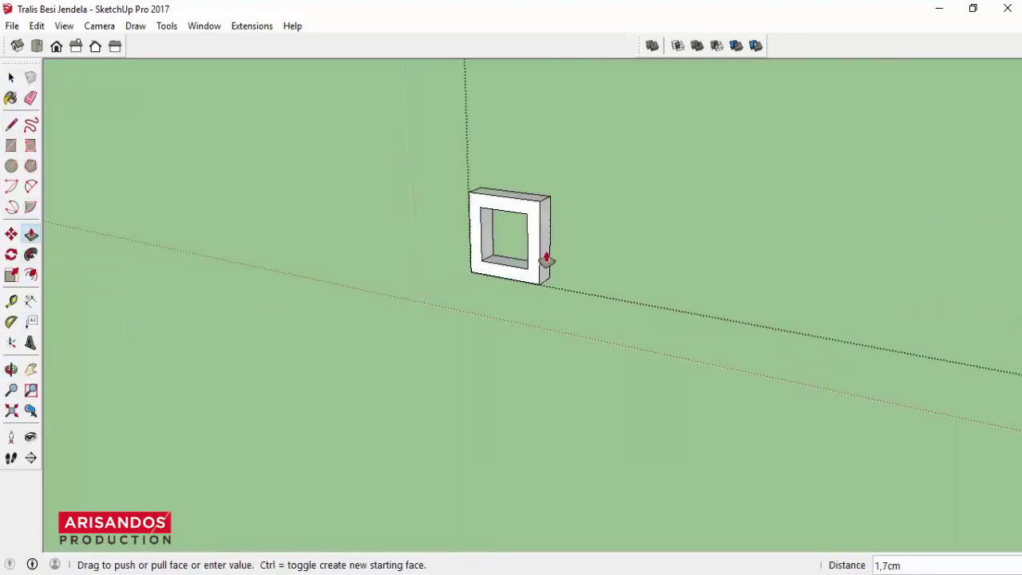
Step: Split the opening with midpoint lines, then delete the inner faces to open the frame
{"action": "left_click", "coordinate": [11, 125]}
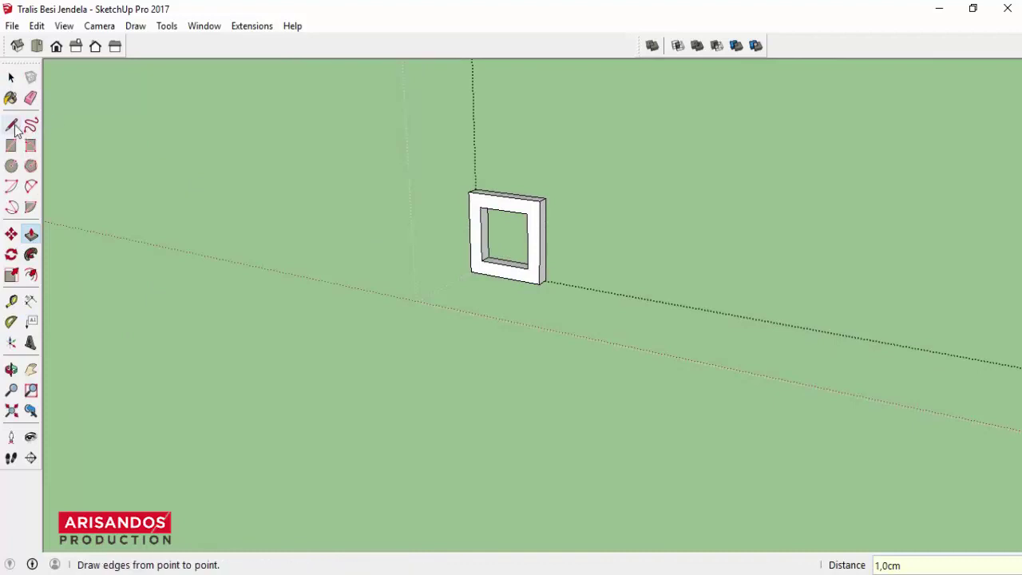
{"action": "left_click", "coordinate": [503, 209]}
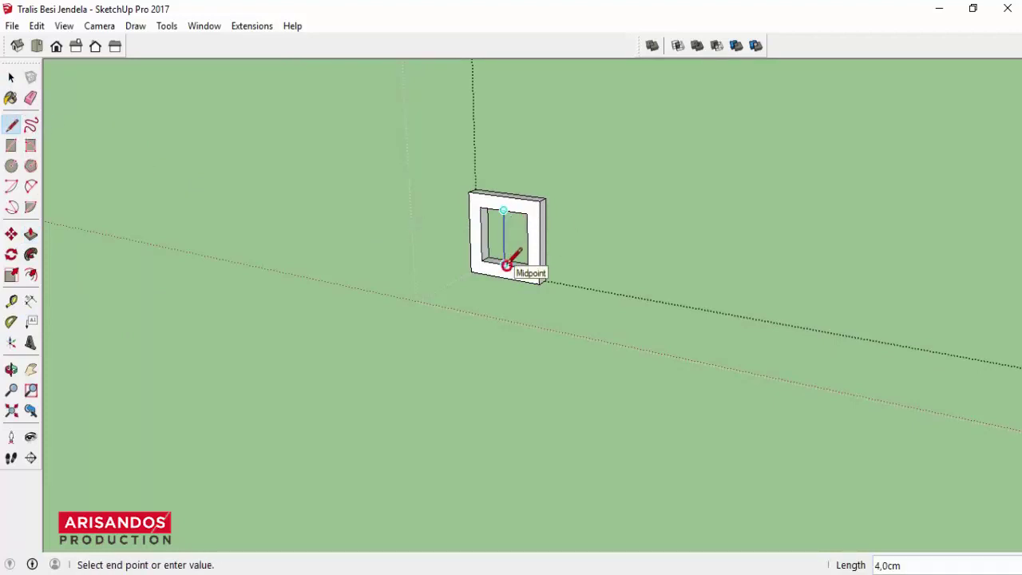
{"action": "left_click", "coordinate": [506, 265]}
{"action": "left_click", "coordinate": [503, 237]}
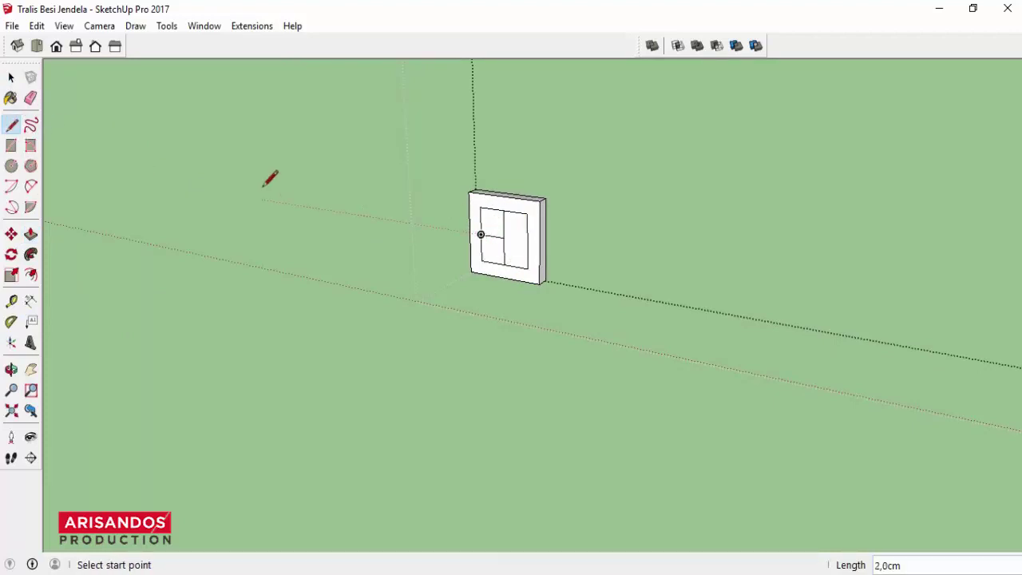
{"action": "left_click", "coordinate": [31, 97]}
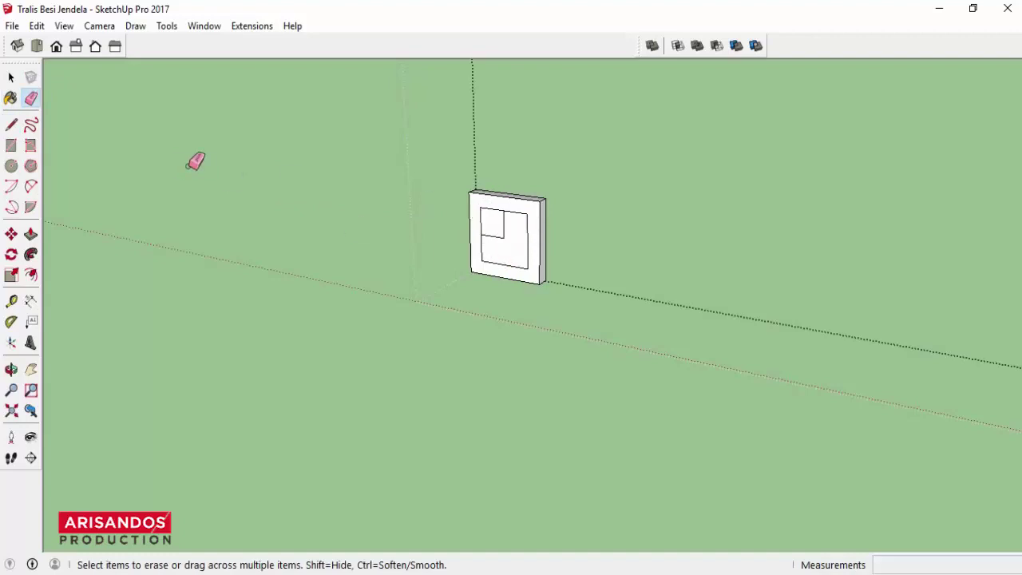
{"action": "left_click", "coordinate": [11, 77]}
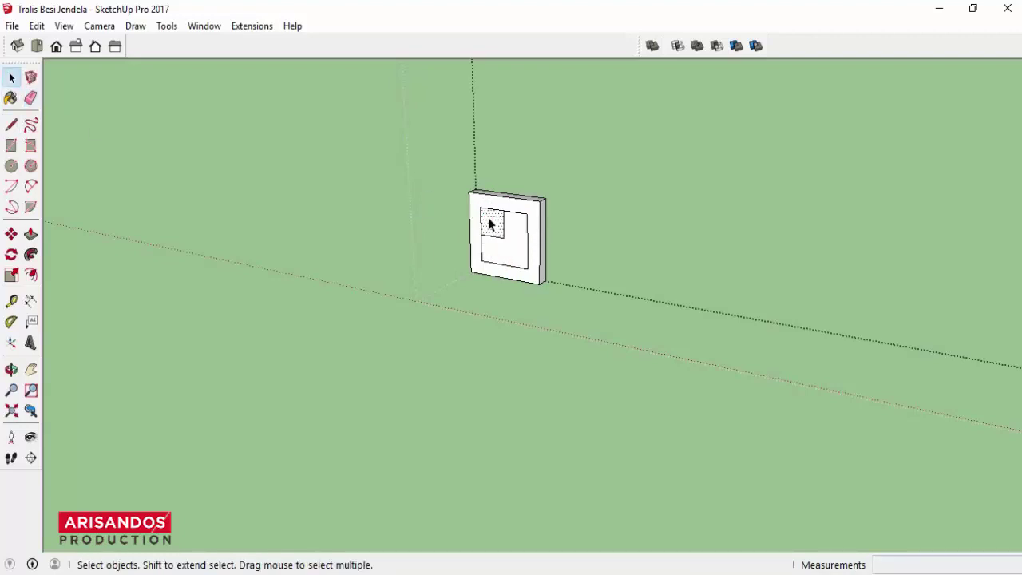
{"action": "key", "text": "Delete"}
{"action": "left_click", "coordinate": [511, 253]}
{"action": "key", "text": "Delete"}
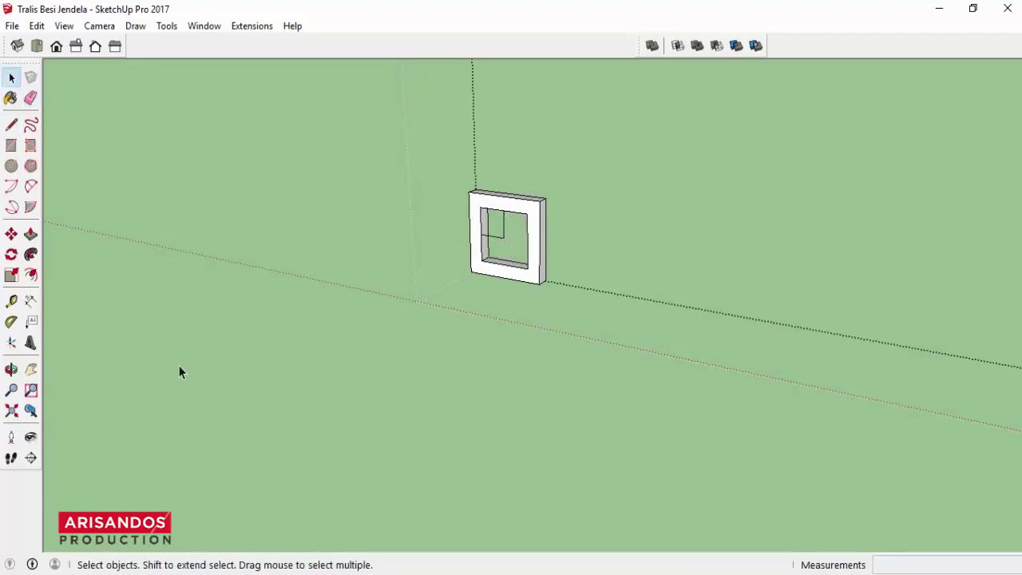
Step: From an eye-level view, group the whole square ornament and zoom to extents
{"action": "left_click", "coordinate": [11, 369]}
{"action": "left_click_drag", "start_coordinate": [511, 293], "coordinate": [495, 231]}
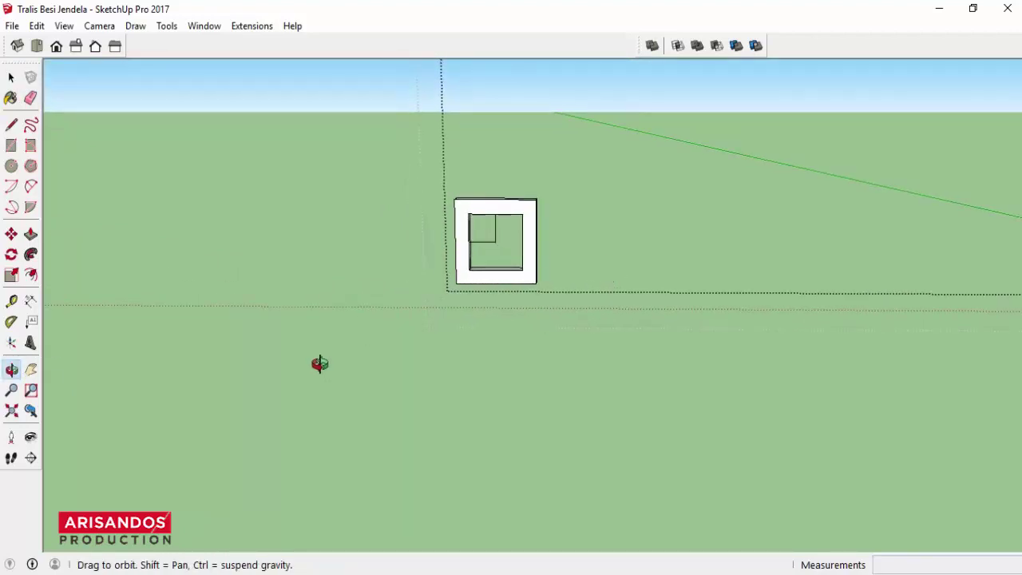
{"action": "left_click", "coordinate": [12, 77]}
{"action": "left_click_drag", "start_coordinate": [397, 149], "coordinate": [615, 327]}
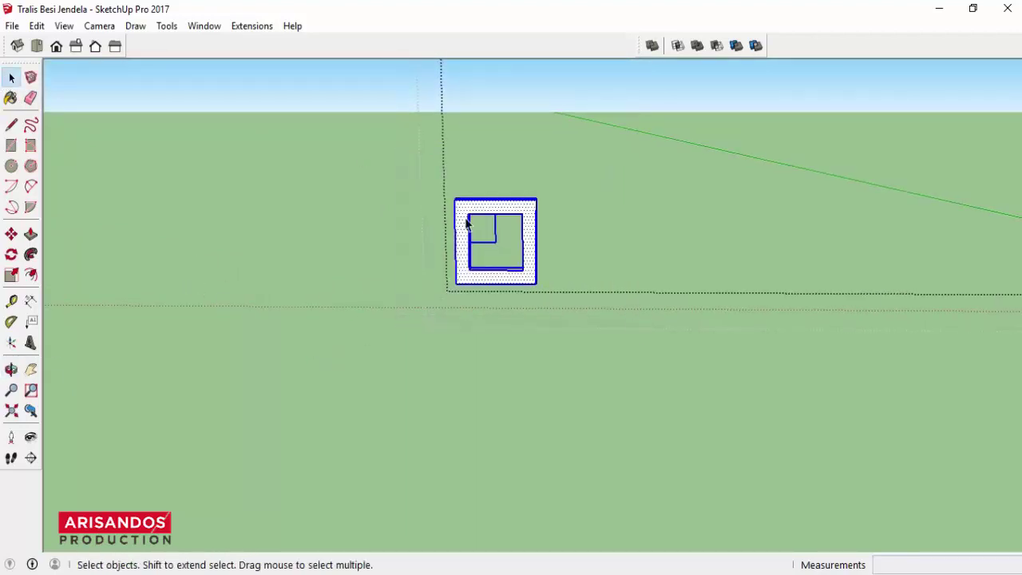
{"action": "right_click", "coordinate": [503, 207]}
{"action": "left_click", "coordinate": [551, 338]}
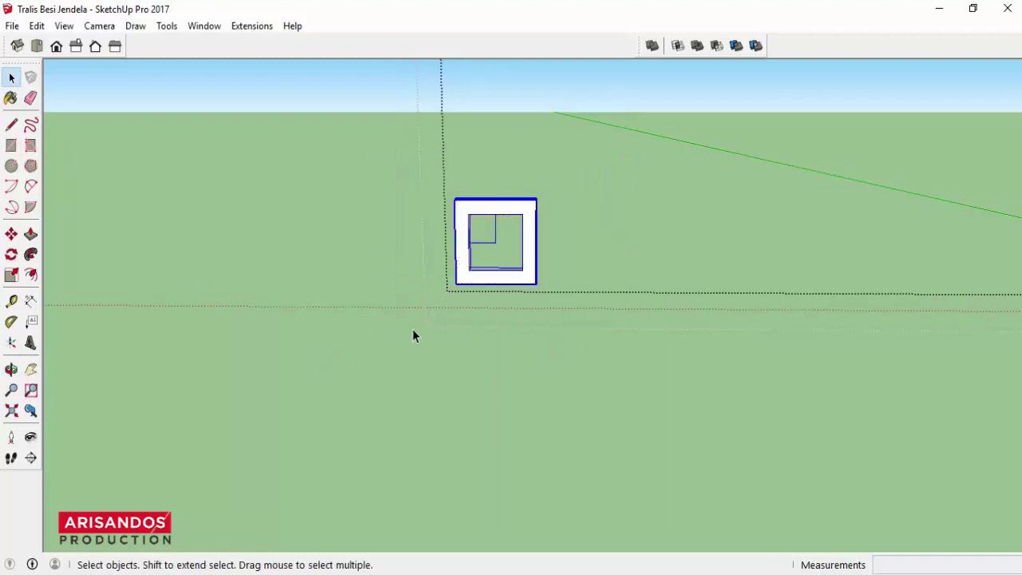
{"action": "left_click", "coordinate": [11, 410]}
{"action": "scroll", "coordinate": [316, 130], "scroll_direction": "up", "scroll_amount": 4}
Step: Draw a line from the top frame edge down to the top bar's right end
{"action": "scroll", "coordinate": [304, 151], "scroll_direction": "up", "scroll_amount": 3}
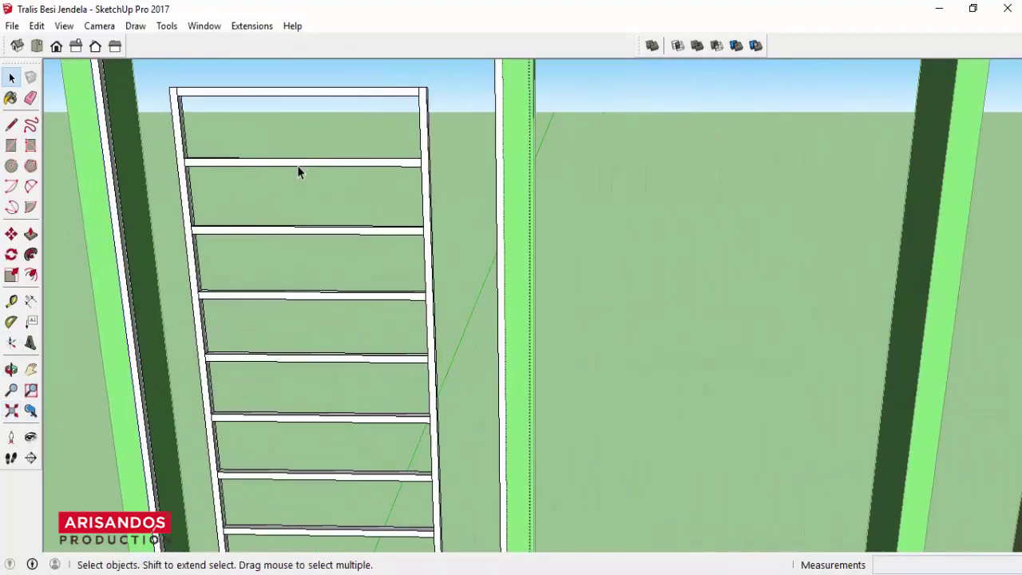
{"action": "left_click", "coordinate": [300, 164]}
{"action": "left_click", "coordinate": [12, 125]}
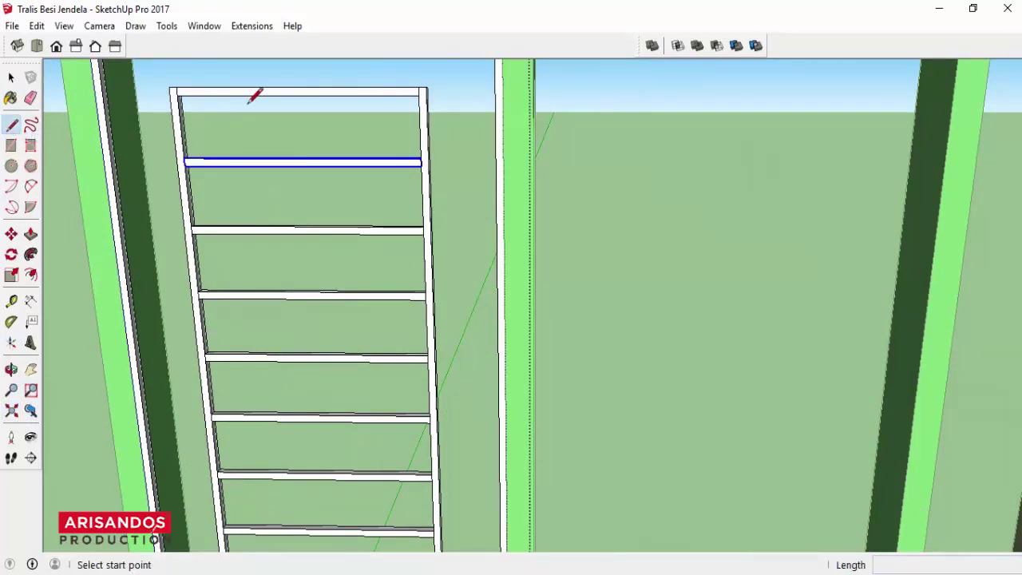
{"action": "left_click", "coordinate": [298, 96]}
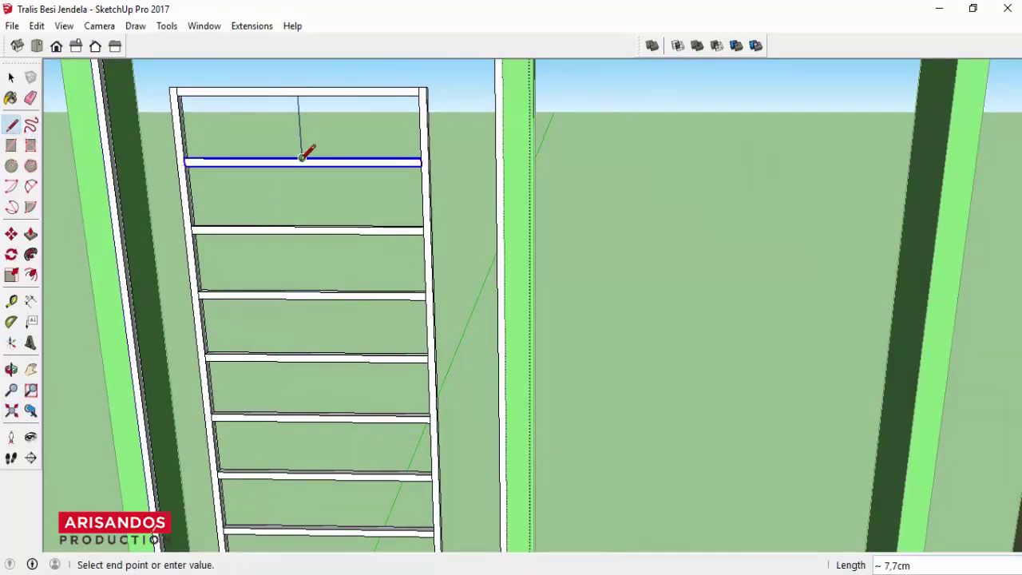
{"action": "scroll", "coordinate": [303, 151], "scroll_direction": "up", "scroll_amount": 2}
{"action": "scroll", "coordinate": [305, 154], "scroll_direction": "up", "scroll_amount": 2}
{"action": "scroll", "coordinate": [307, 155], "scroll_direction": "down", "scroll_amount": 2}
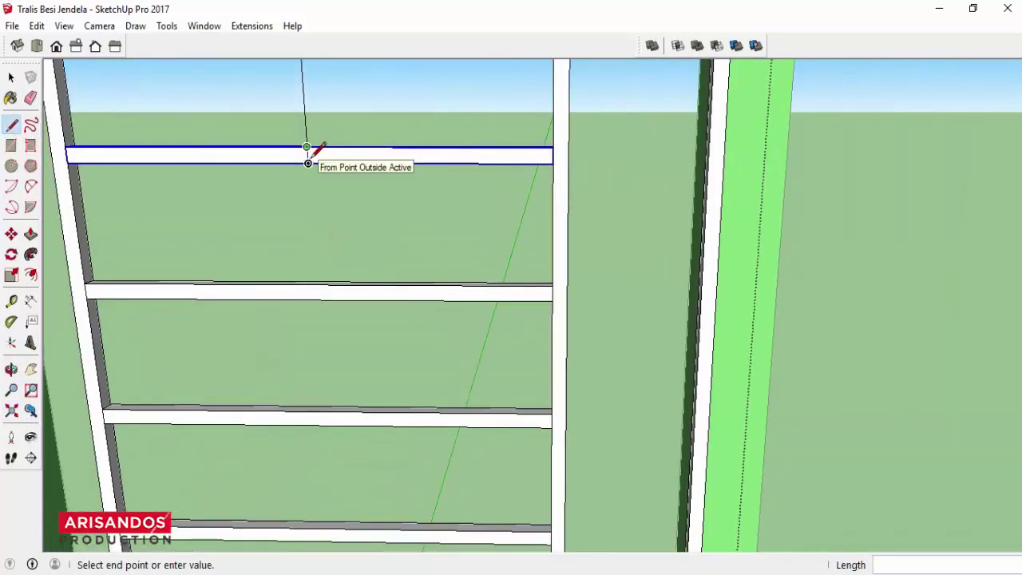
{"action": "scroll", "coordinate": [310, 157], "scroll_direction": "up", "scroll_amount": 3}
{"action": "scroll", "coordinate": [307, 164], "scroll_direction": "down", "scroll_amount": 2}
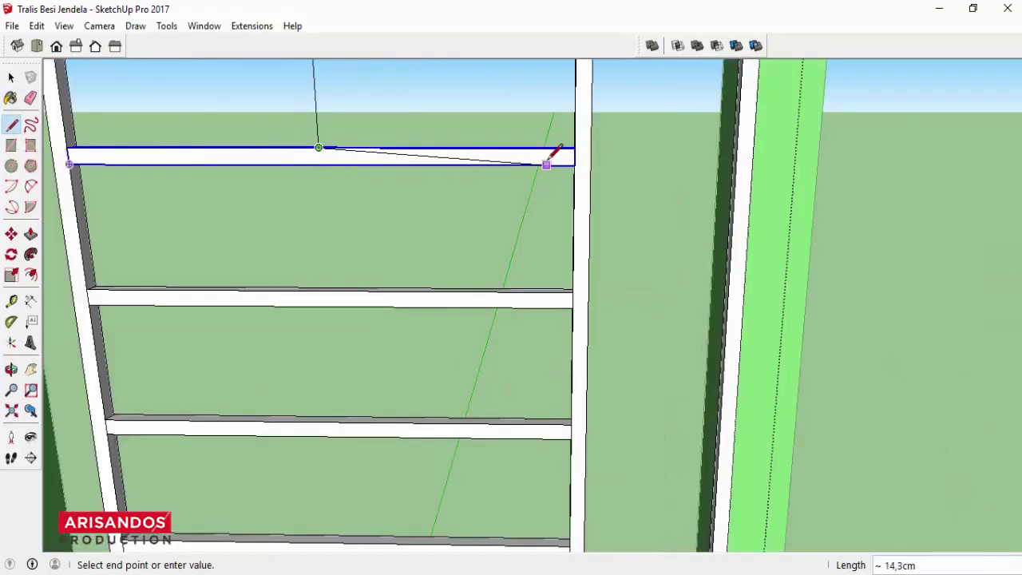
{"action": "left_click", "coordinate": [549, 159]}
{"action": "scroll", "coordinate": [548, 159], "scroll_direction": "up", "scroll_amount": 3}
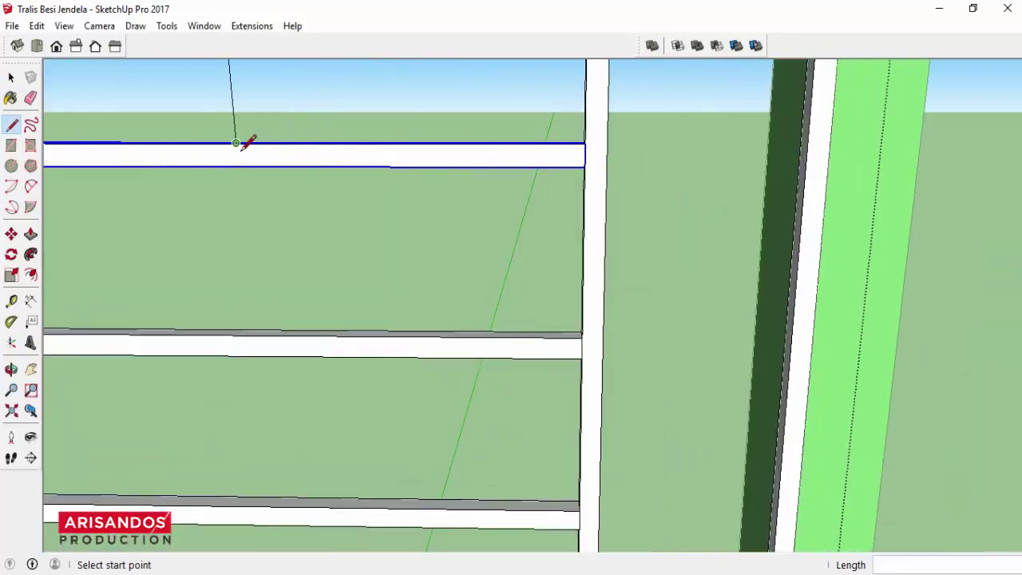
Step: Draw a centre line across the top bar between its end midpoints
{"action": "left_click", "coordinate": [584, 155]}
{"action": "scroll", "coordinate": [584, 155], "scroll_direction": "down", "scroll_amount": 1}
{"action": "scroll", "coordinate": [559, 151], "scroll_direction": "down", "scroll_amount": 1}
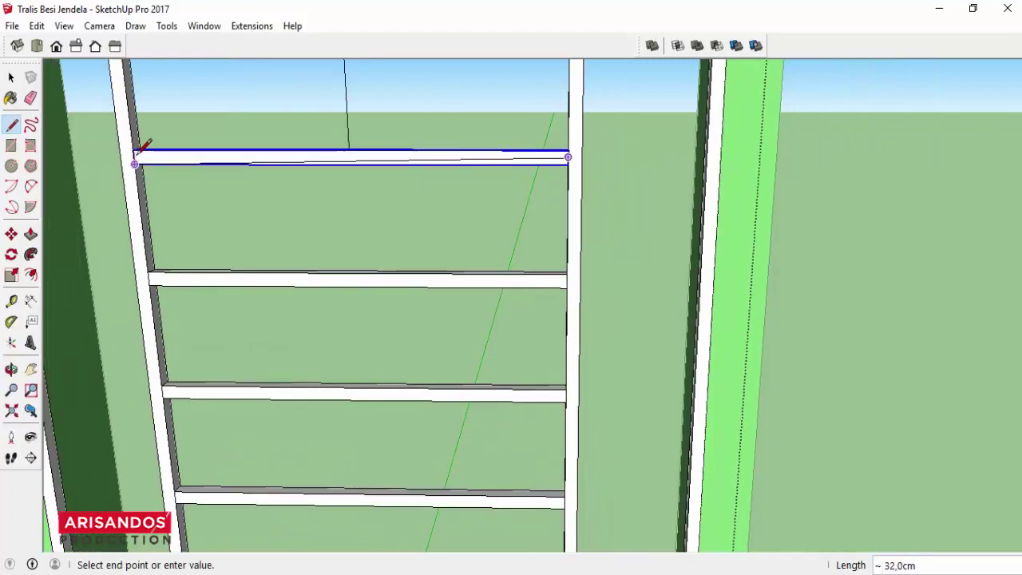
{"action": "scroll", "coordinate": [136, 151], "scroll_direction": "up", "scroll_amount": 2}
{"action": "scroll", "coordinate": [136, 155], "scroll_direction": "down", "scroll_amount": 1}
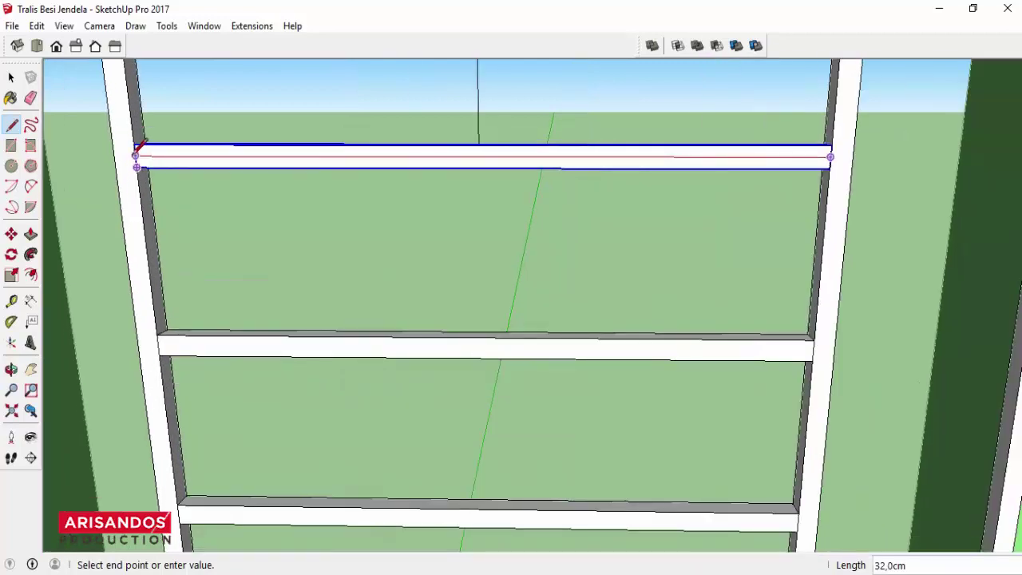
{"action": "left_click", "coordinate": [136, 157]}
{"action": "scroll", "coordinate": [355, 144], "scroll_direction": "down", "scroll_amount": 2}
{"action": "key", "text": "Escape"}
Step: Start another line on the top bar's upper edge
{"action": "scroll", "coordinate": [447, 136], "scroll_direction": "up", "scroll_amount": 2}
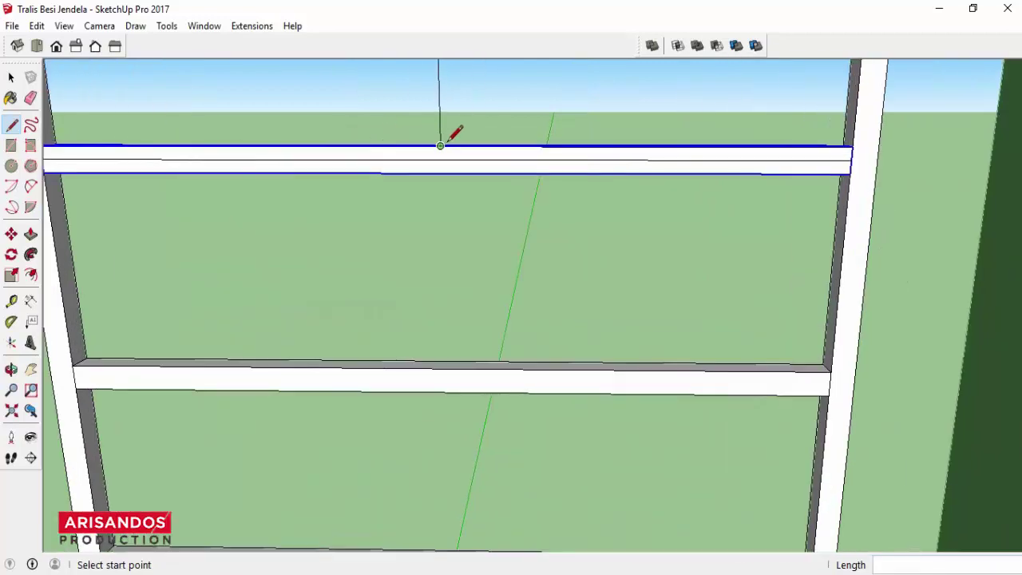
{"action": "scroll", "coordinate": [444, 137], "scroll_direction": "up", "scroll_amount": 2}
{"action": "left_click", "coordinate": [438, 147]}
{"action": "scroll", "coordinate": [437, 167], "scroll_direction": "down", "scroll_amount": 2}
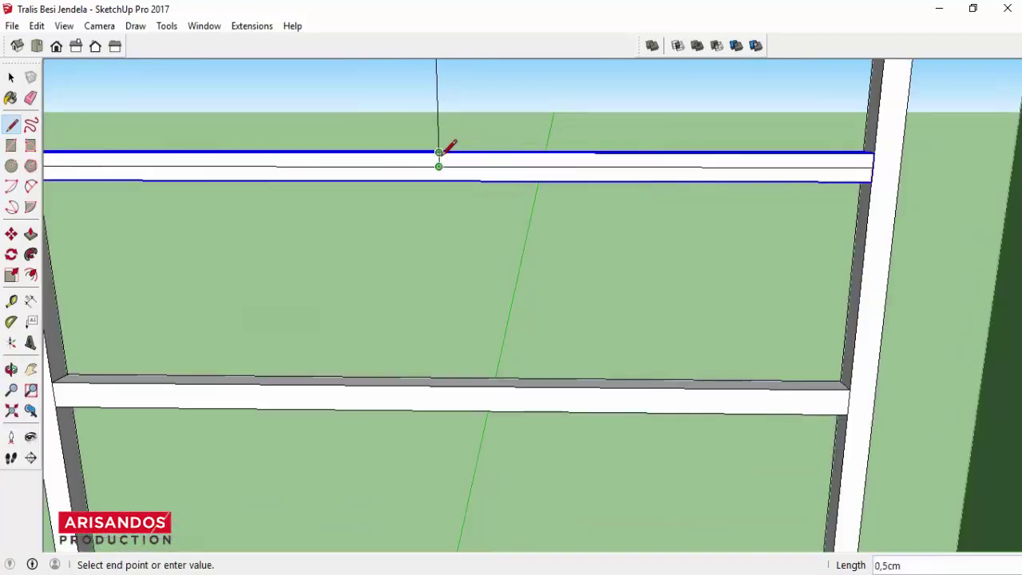
{"action": "scroll", "coordinate": [444, 152], "scroll_direction": "down", "scroll_amount": 2}
{"action": "scroll", "coordinate": [451, 134], "scroll_direction": "down", "scroll_amount": 2}
{"action": "scroll", "coordinate": [468, 146], "scroll_direction": "down", "scroll_amount": 2}
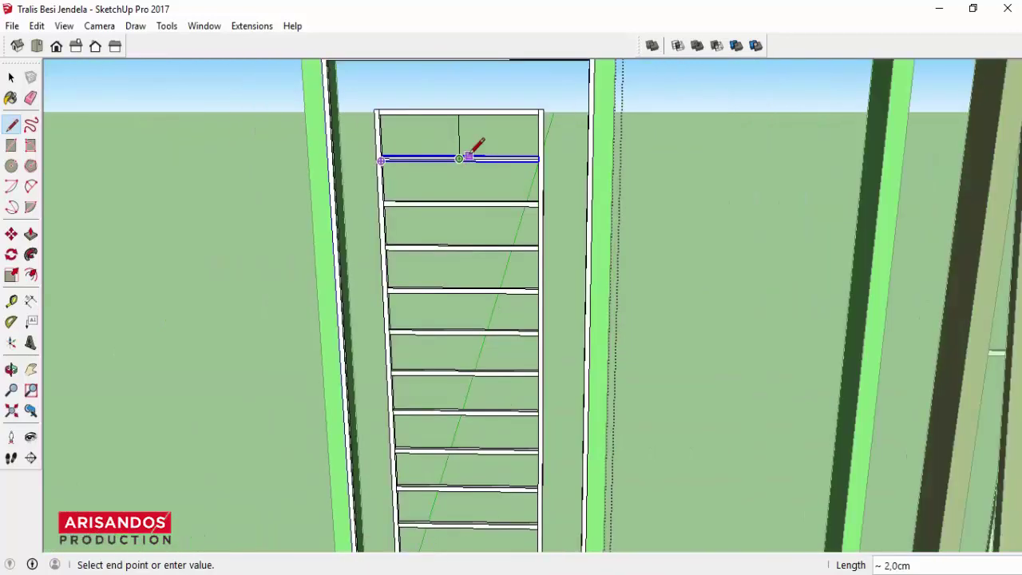
{"action": "scroll", "coordinate": [472, 143], "scroll_direction": "down", "scroll_amount": 2}
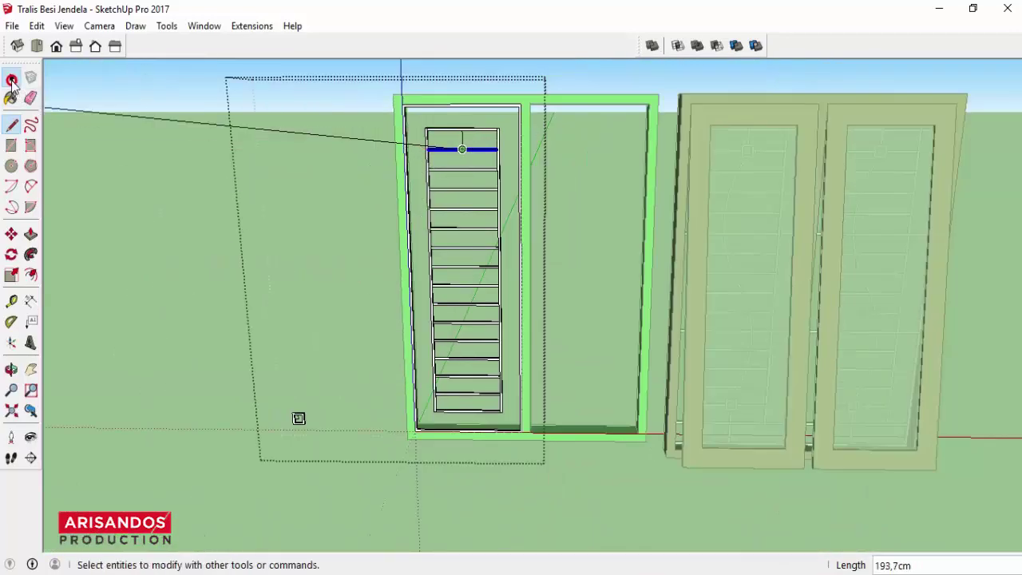
Step: Close the current group and open the group containing the square ornament
{"action": "left_click", "coordinate": [11, 76]}
{"action": "left_click", "coordinate": [273, 300]}
{"action": "scroll", "coordinate": [318, 424], "scroll_direction": "up", "scroll_amount": 2}
{"action": "scroll", "coordinate": [323, 425], "scroll_direction": "up", "scroll_amount": 2}
{"action": "scroll", "coordinate": [295, 415], "scroll_direction": "up", "scroll_amount": 1}
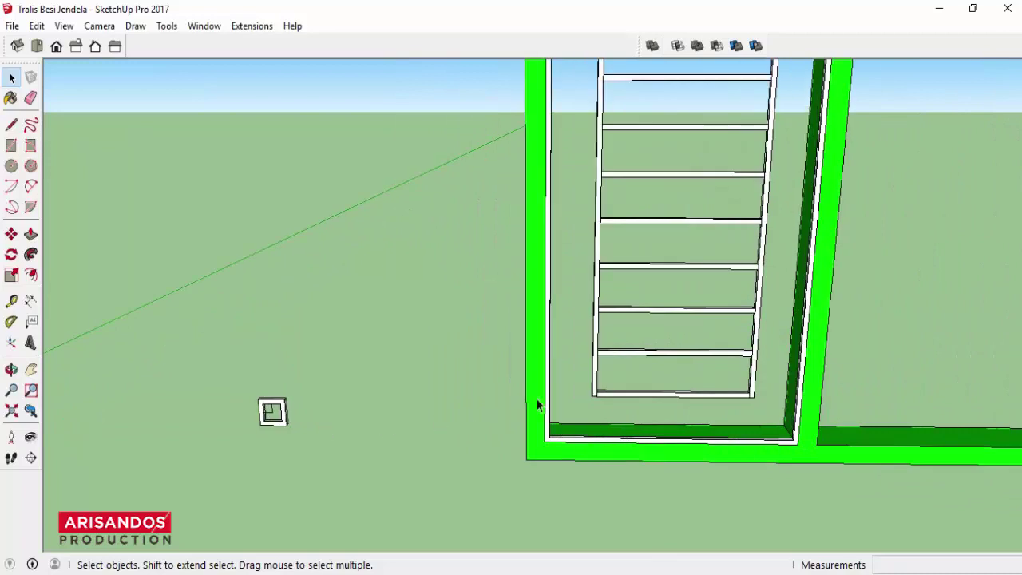
{"action": "double_click", "coordinate": [286, 413]}
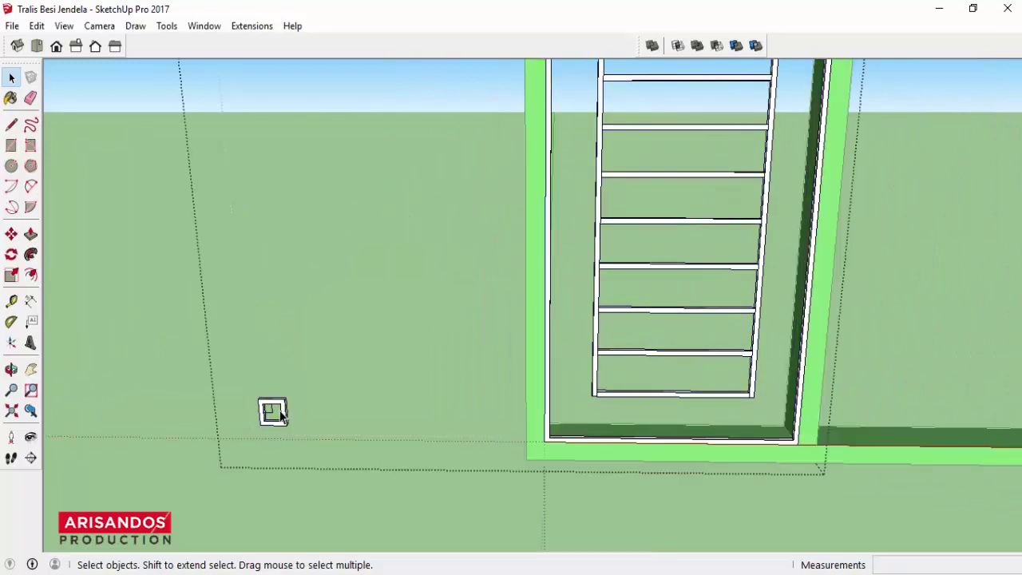
{"action": "scroll", "coordinate": [284, 417], "scroll_direction": "up", "scroll_amount": 2}
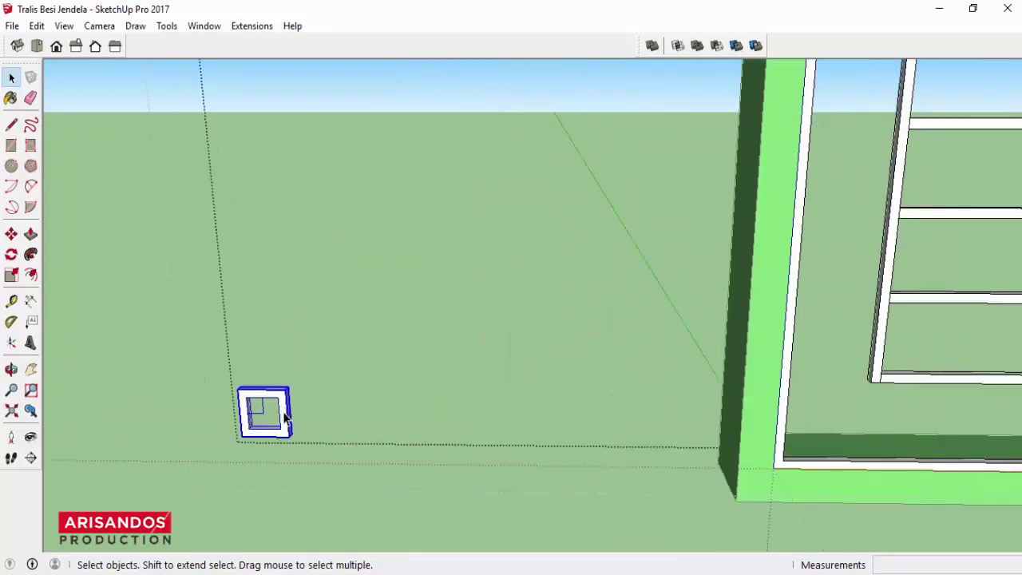
Step: Move the square ornament toward the centre of the top trellis bar
{"action": "left_click", "coordinate": [12, 233]}
{"action": "left_click", "coordinate": [264, 412]}
{"action": "scroll", "coordinate": [310, 407], "scroll_direction": "down", "scroll_amount": 3}
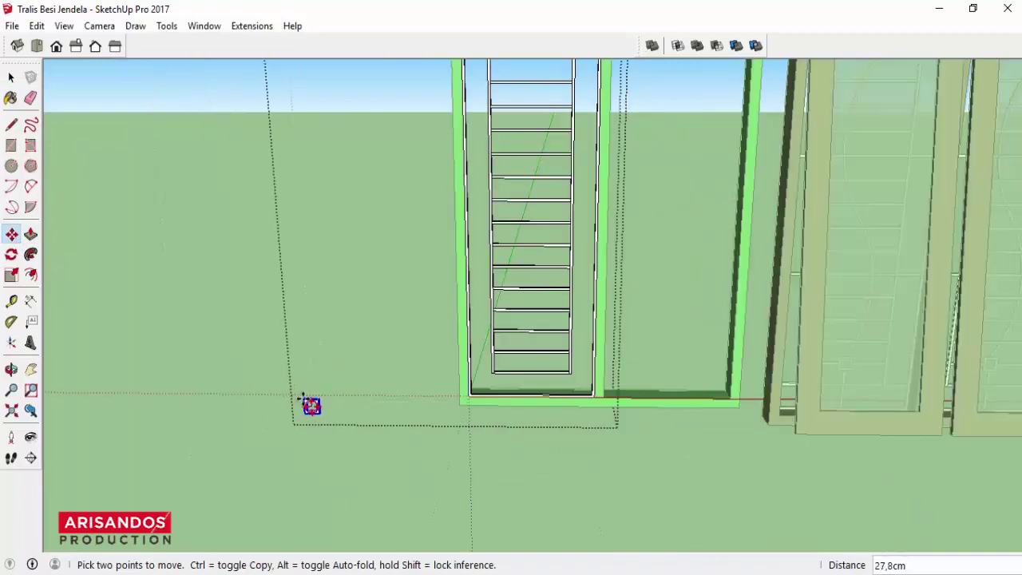
{"action": "scroll", "coordinate": [311, 407], "scroll_direction": "down", "scroll_amount": 2}
{"action": "scroll", "coordinate": [463, 282], "scroll_direction": "up", "scroll_amount": 3}
{"action": "scroll", "coordinate": [439, 179], "scroll_direction": "up", "scroll_amount": 2}
{"action": "scroll", "coordinate": [556, 309], "scroll_direction": "down", "scroll_amount": 3}
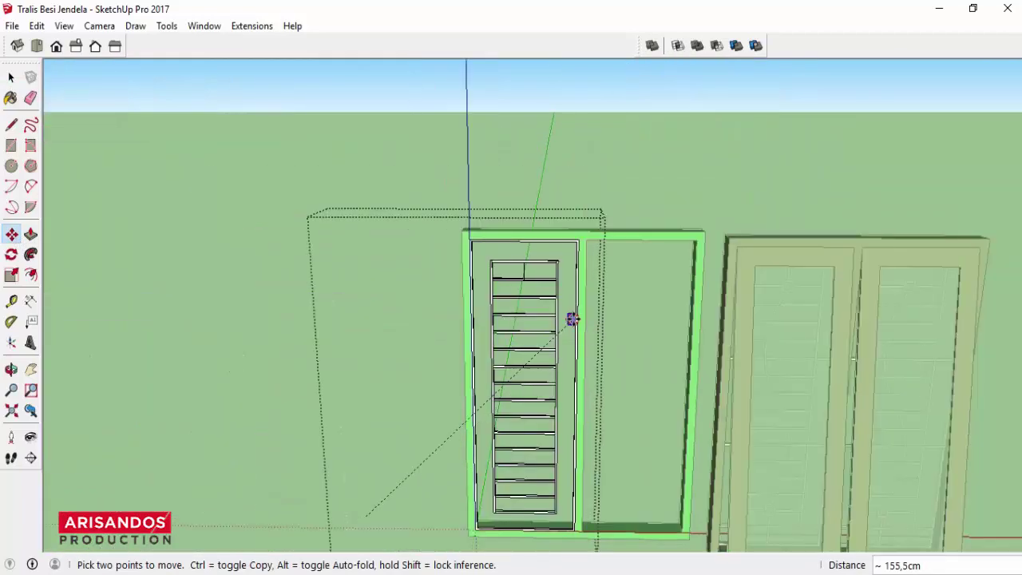
{"action": "scroll", "coordinate": [512, 275], "scroll_direction": "up", "scroll_amount": 4}
{"action": "scroll", "coordinate": [511, 275], "scroll_direction": "down", "scroll_amount": 2}
{"action": "scroll", "coordinate": [503, 269], "scroll_direction": "up", "scroll_amount": 1}
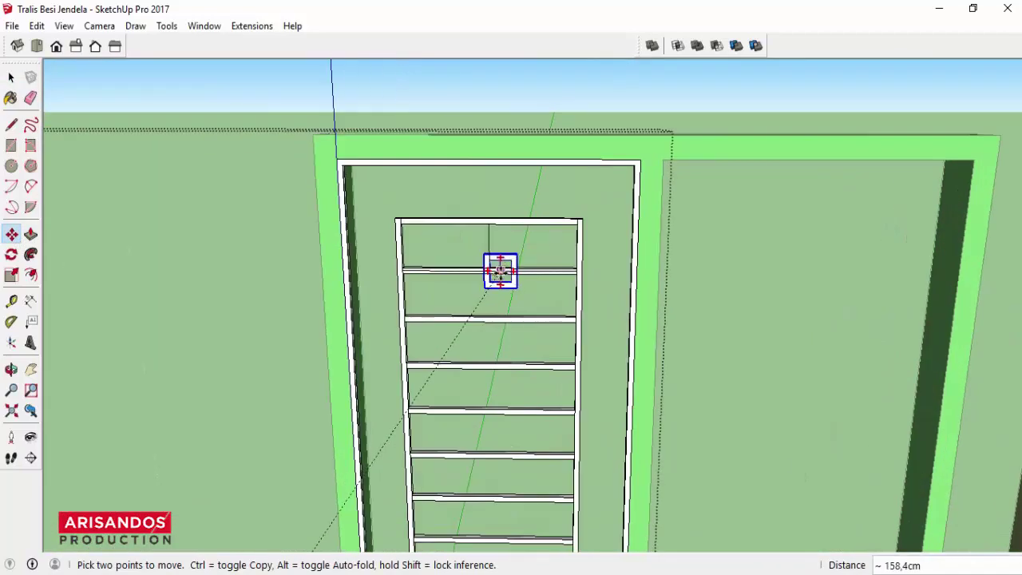
{"action": "scroll", "coordinate": [495, 268], "scroll_direction": "up", "scroll_amount": 3}
{"action": "scroll", "coordinate": [476, 267], "scroll_direction": "up", "scroll_amount": 1}
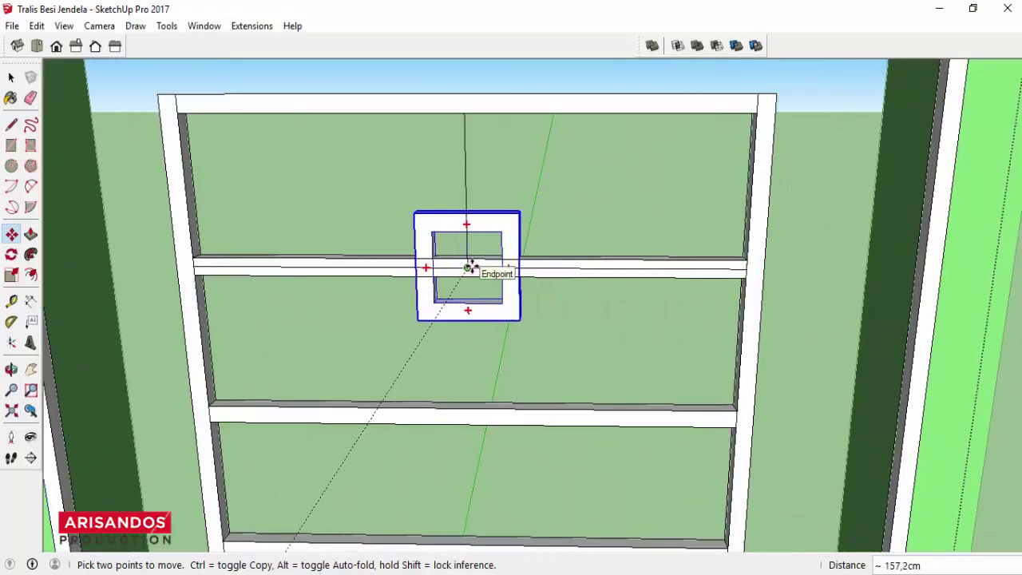
{"action": "scroll", "coordinate": [455, 232], "scroll_direction": "down", "scroll_amount": 3}
{"action": "scroll", "coordinate": [481, 198], "scroll_direction": "down", "scroll_amount": 2}
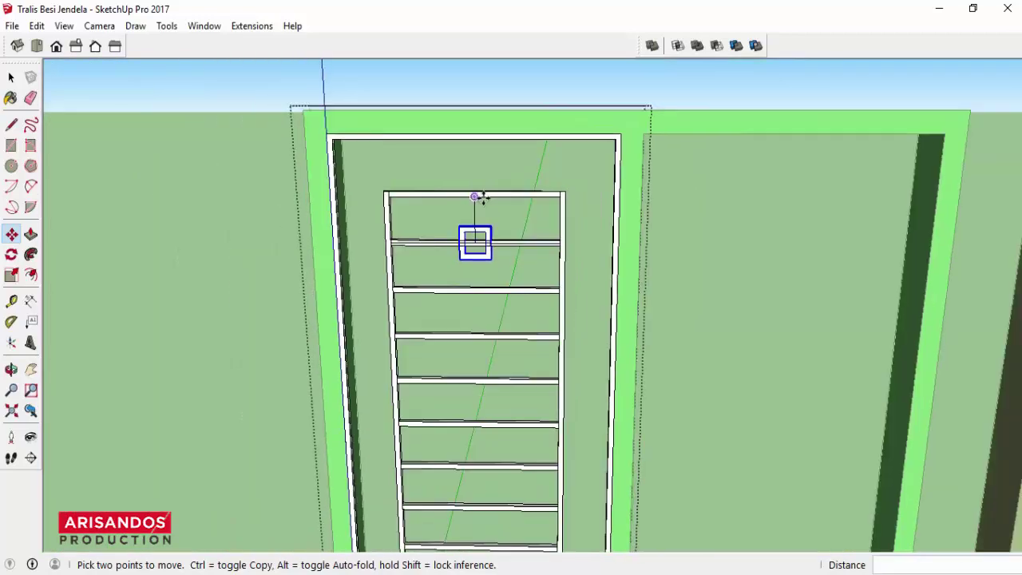
{"action": "scroll", "coordinate": [481, 198], "scroll_direction": "down", "scroll_amount": 2}
{"action": "scroll", "coordinate": [494, 437], "scroll_direction": "up", "scroll_amount": 1}
{"action": "scroll", "coordinate": [473, 159], "scroll_direction": "up", "scroll_amount": 2}
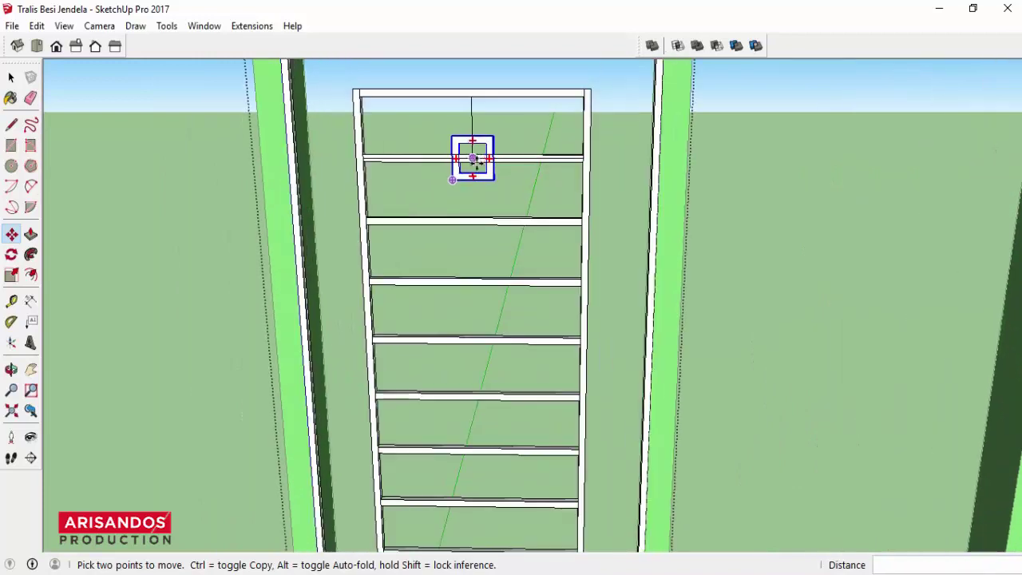
Step: Copy the square from its centre about 113.5 cm down onto a lower rung
{"action": "left_click", "coordinate": [473, 156]}
{"action": "scroll", "coordinate": [473, 160], "scroll_direction": "down", "scroll_amount": 2}
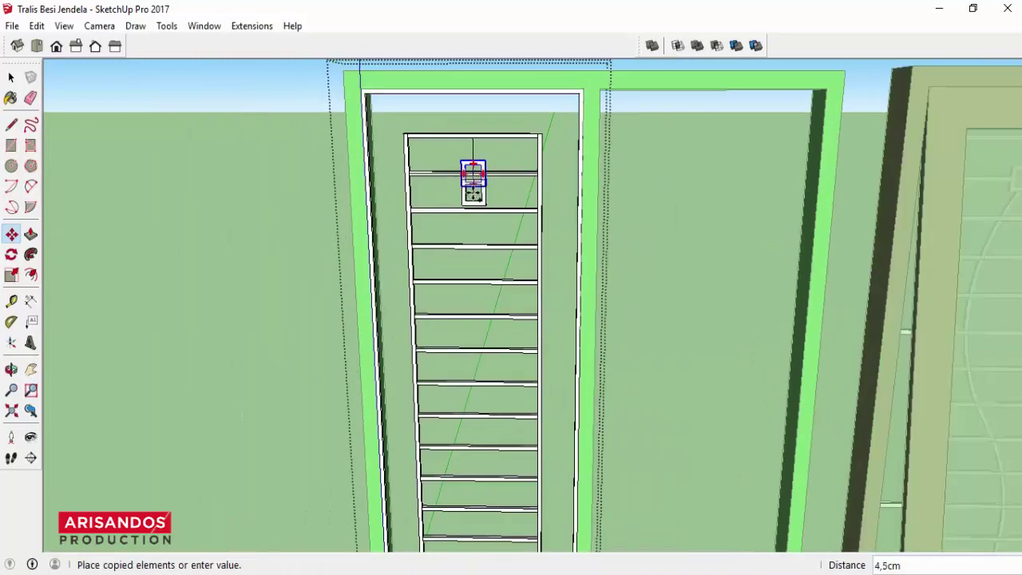
{"action": "scroll", "coordinate": [472, 178], "scroll_direction": "down", "scroll_amount": 1}
{"action": "scroll", "coordinate": [477, 465], "scroll_direction": "up", "scroll_amount": 2}
{"action": "scroll", "coordinate": [477, 487], "scroll_direction": "up", "scroll_amount": 1}
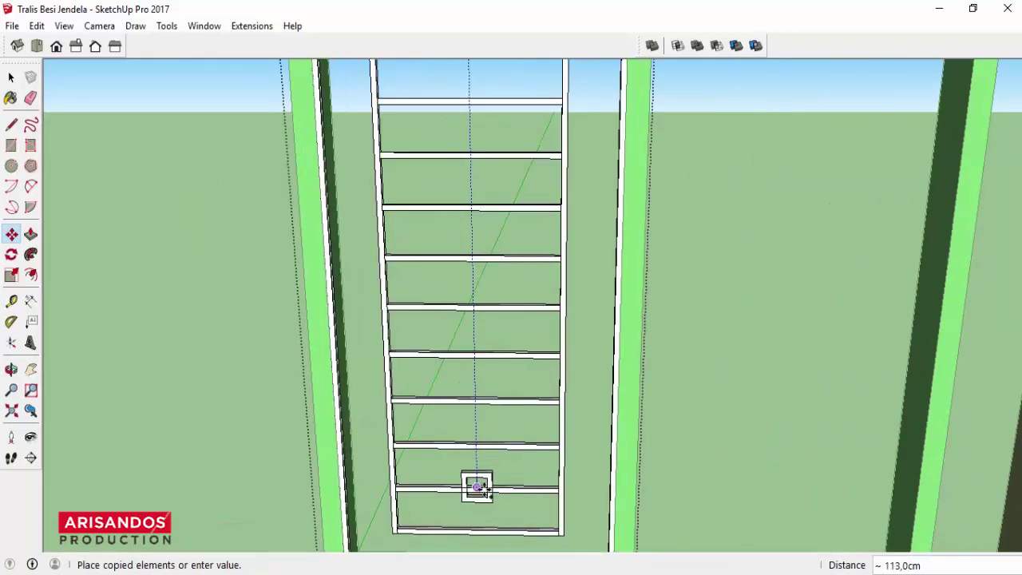
{"action": "scroll", "coordinate": [483, 487], "scroll_direction": "up", "scroll_amount": 2}
{"action": "scroll", "coordinate": [480, 487], "scroll_direction": "up", "scroll_amount": 1}
{"action": "scroll", "coordinate": [472, 485], "scroll_direction": "up", "scroll_amount": 1}
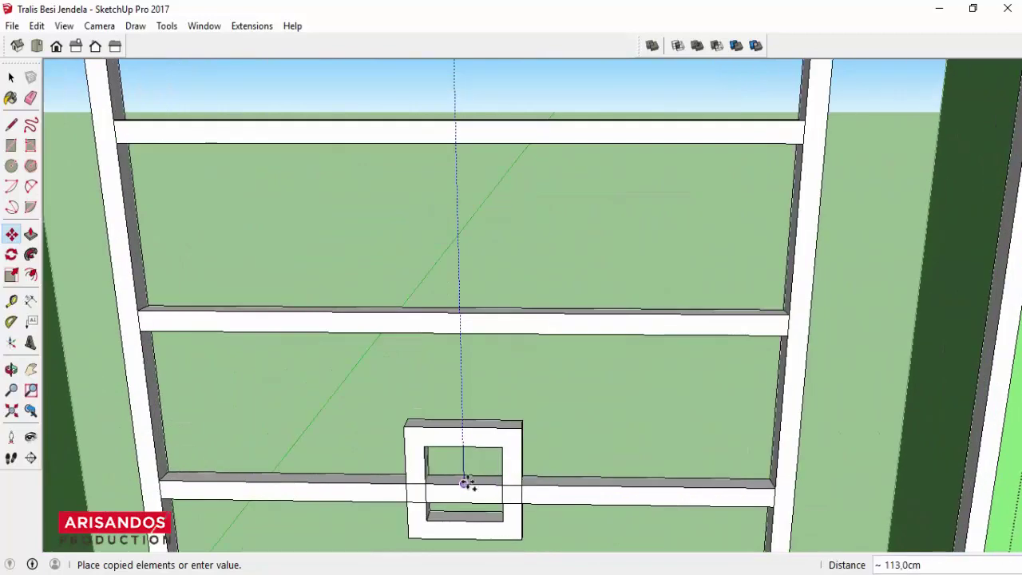
{"action": "scroll", "coordinate": [463, 483], "scroll_direction": "up", "scroll_amount": 2}
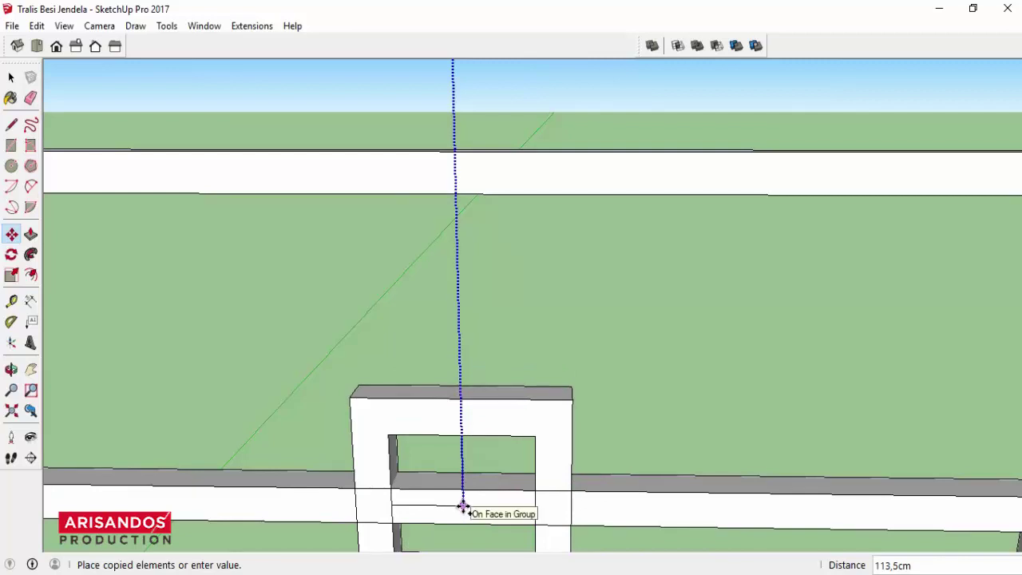
{"action": "left_click", "coordinate": [463, 507]}
{"action": "scroll", "coordinate": [531, 386], "scroll_direction": "down", "scroll_amount": 1}
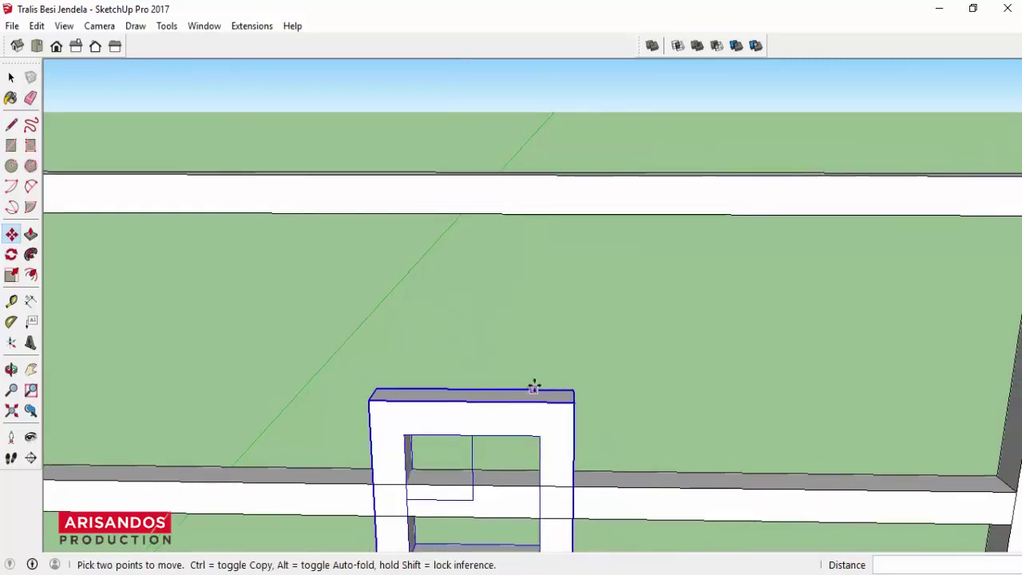
{"action": "key", "text": "space"}
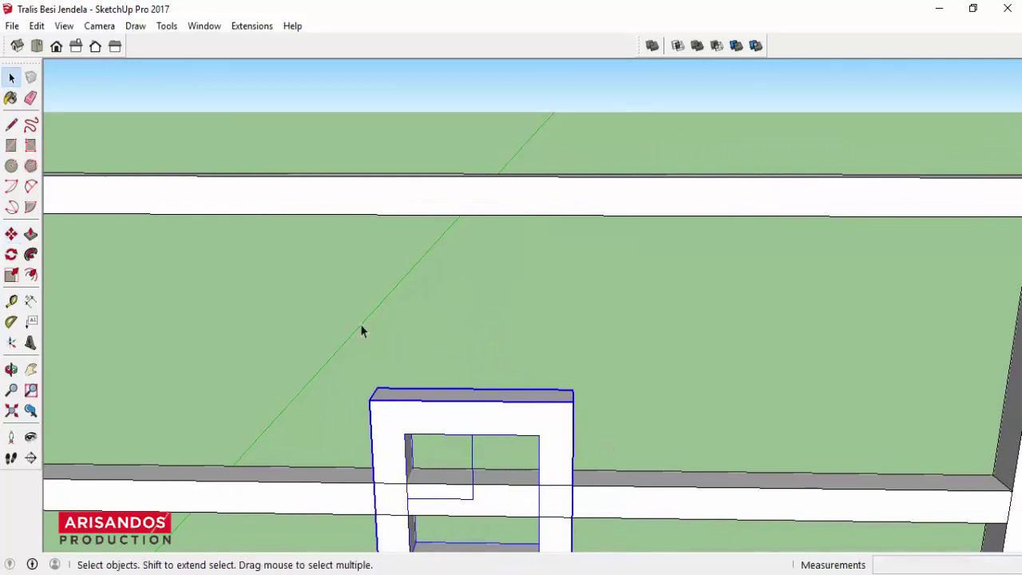
Step: Enter the square ornament group and pan the view onto the grille
{"action": "double_click", "coordinate": [541, 411]}
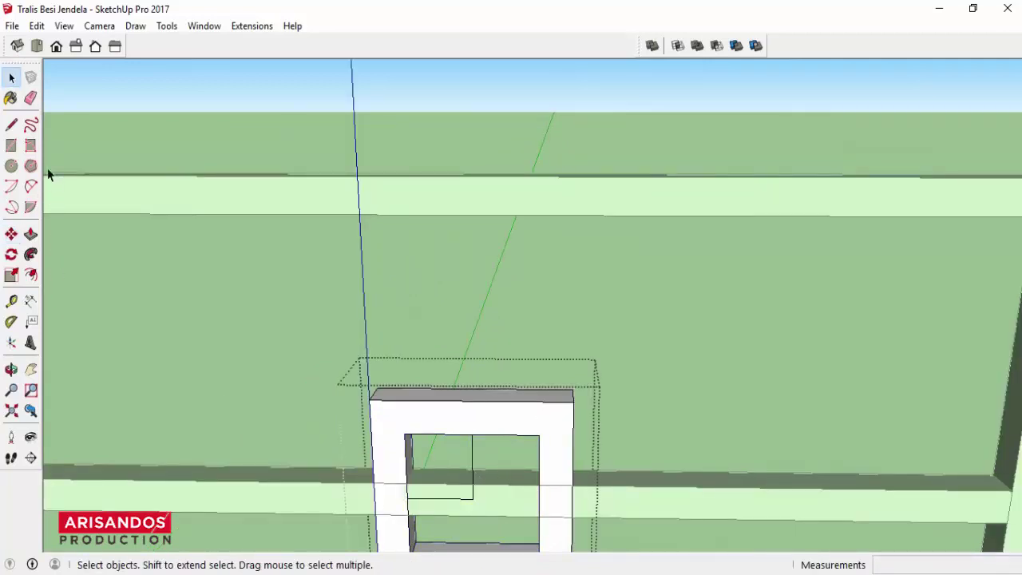
{"action": "left_click", "coordinate": [30, 97]}
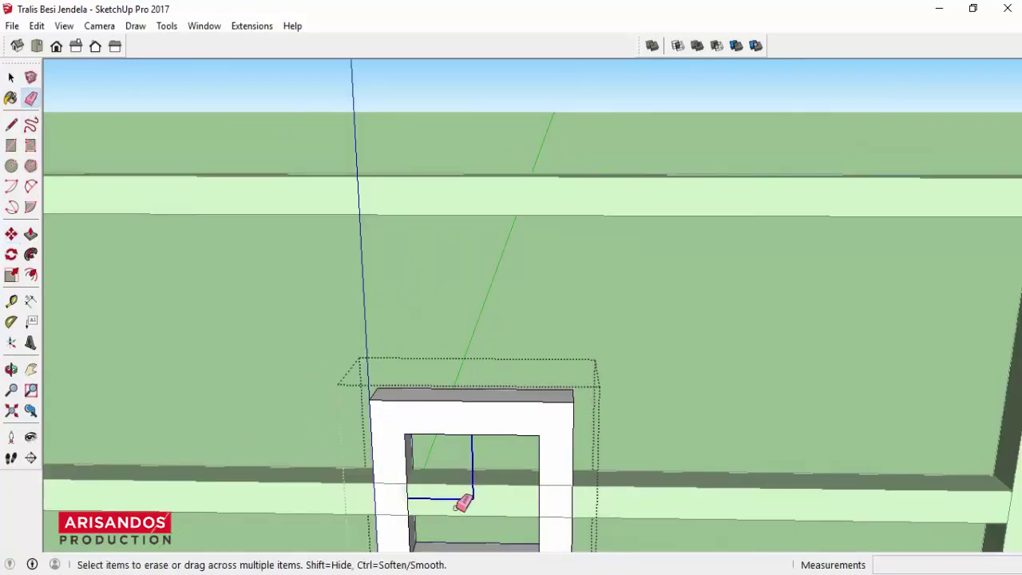
{"action": "scroll", "coordinate": [463, 480], "scroll_direction": "down", "scroll_amount": 2}
{"action": "scroll", "coordinate": [455, 391], "scroll_direction": "down", "scroll_amount": 2}
{"action": "scroll", "coordinate": [451, 372], "scroll_direction": "down", "scroll_amount": 2}
{"action": "scroll", "coordinate": [464, 383], "scroll_direction": "down", "scroll_amount": 2}
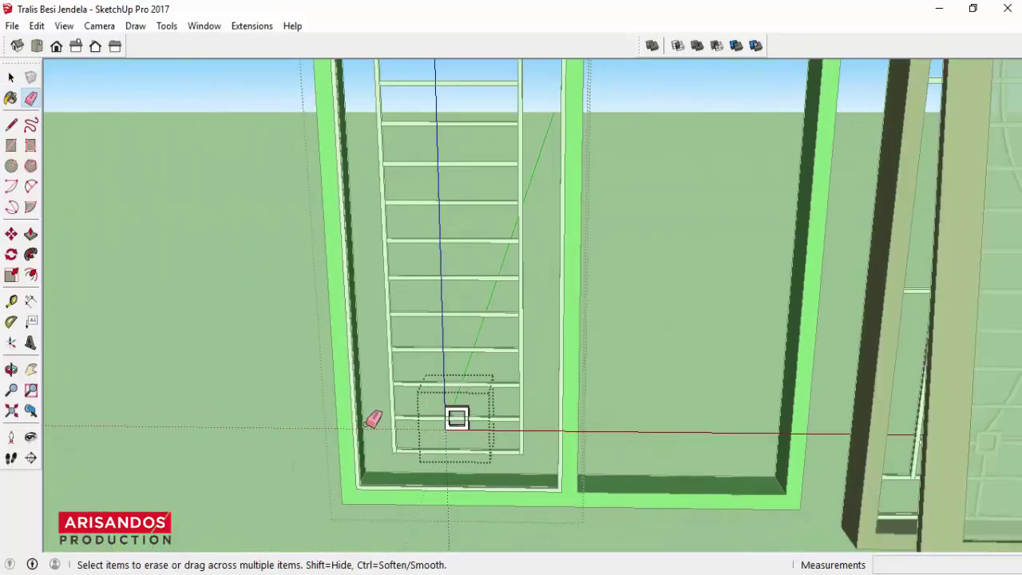
{"action": "left_click", "coordinate": [30, 369]}
{"action": "left_click_drag", "start_coordinate": [440, 506], "coordinate": [440, 210]}
{"action": "scroll", "coordinate": [460, 119], "scroll_direction": "up", "scroll_amount": 3}
{"action": "key", "text": "space"}
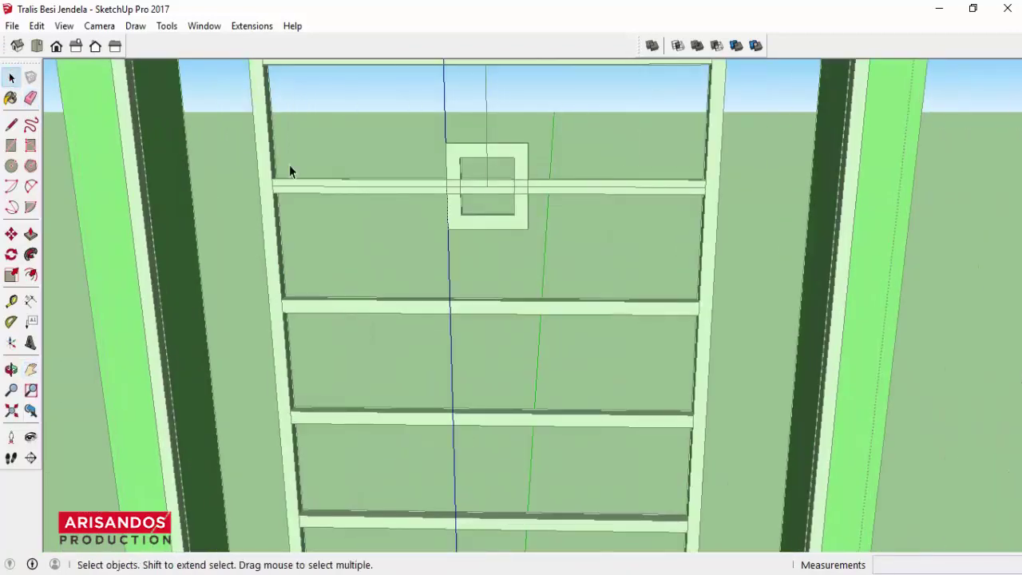
{"action": "key", "text": "ctrl+a"}
Step: Open the grille group and select the top bar, undoing its accidental deletion
{"action": "double_click", "coordinate": [421, 193]}
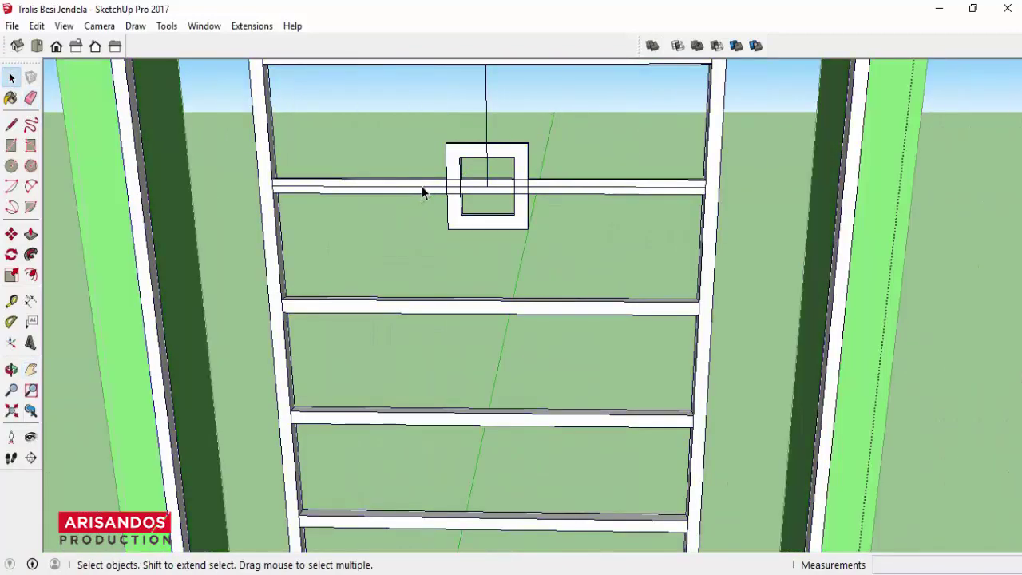
{"action": "left_click", "coordinate": [423, 189]}
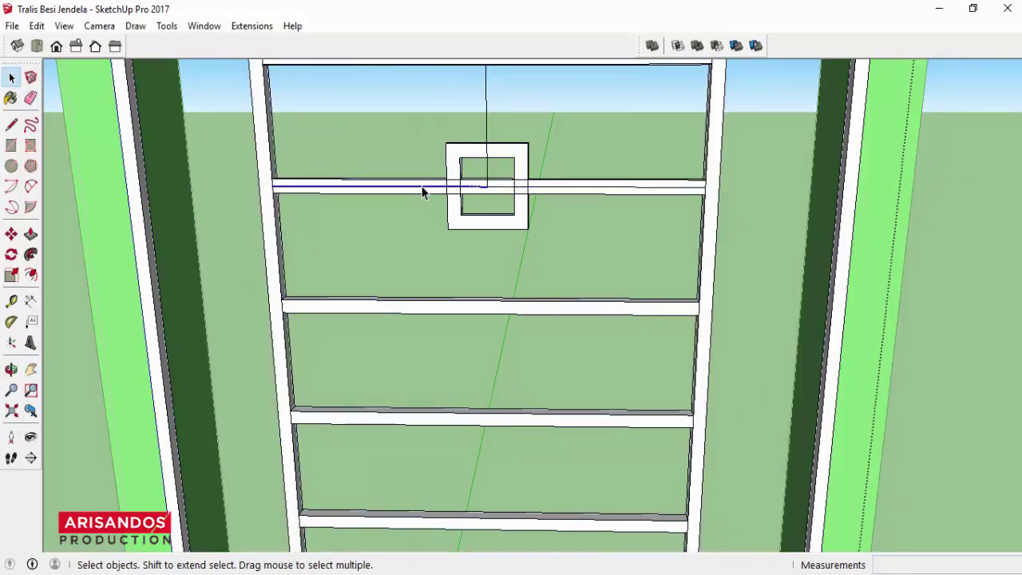
{"action": "scroll", "coordinate": [498, 192], "scroll_direction": "up", "scroll_amount": 2}
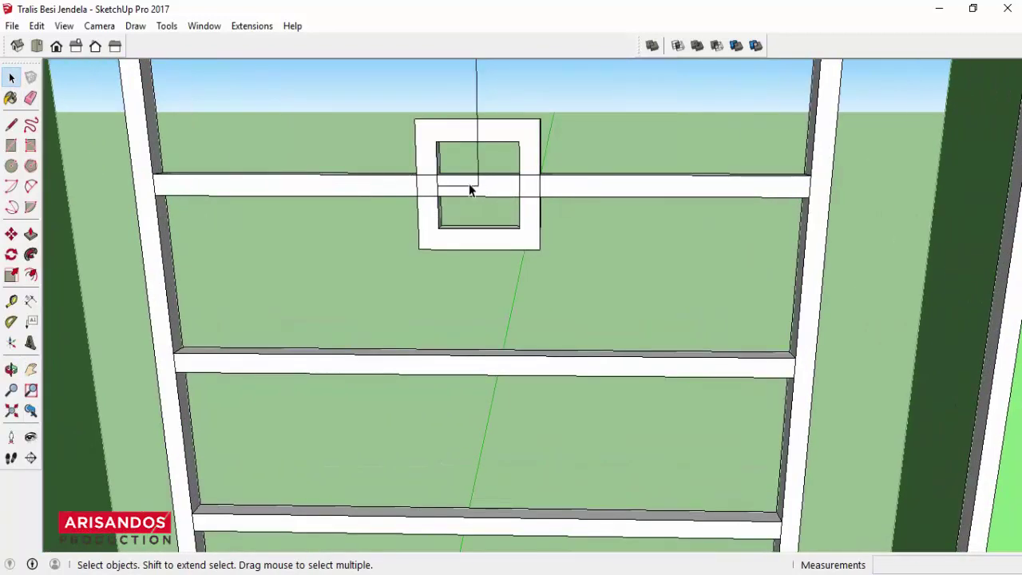
{"action": "left_click", "coordinate": [469, 190]}
{"action": "key", "text": "Delete"}
{"action": "key", "text": "ctrl+z"}
{"action": "scroll", "coordinate": [479, 182], "scroll_direction": "up", "scroll_amount": 3}
Step: Inside the square ornament, erase the stray vertical line above the bar
{"action": "left_click", "coordinate": [484, 131]}
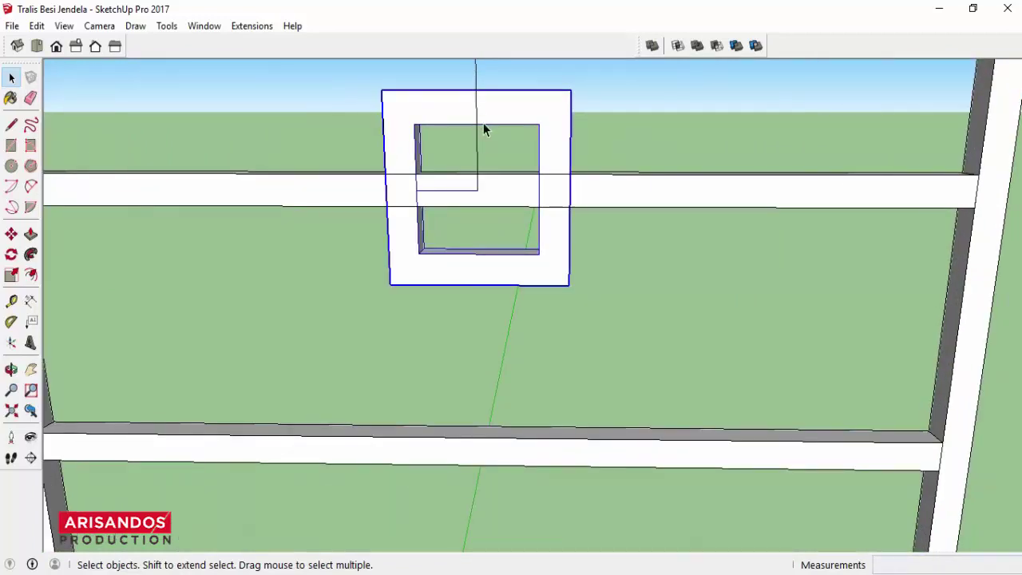
{"action": "left_click", "coordinate": [476, 81]}
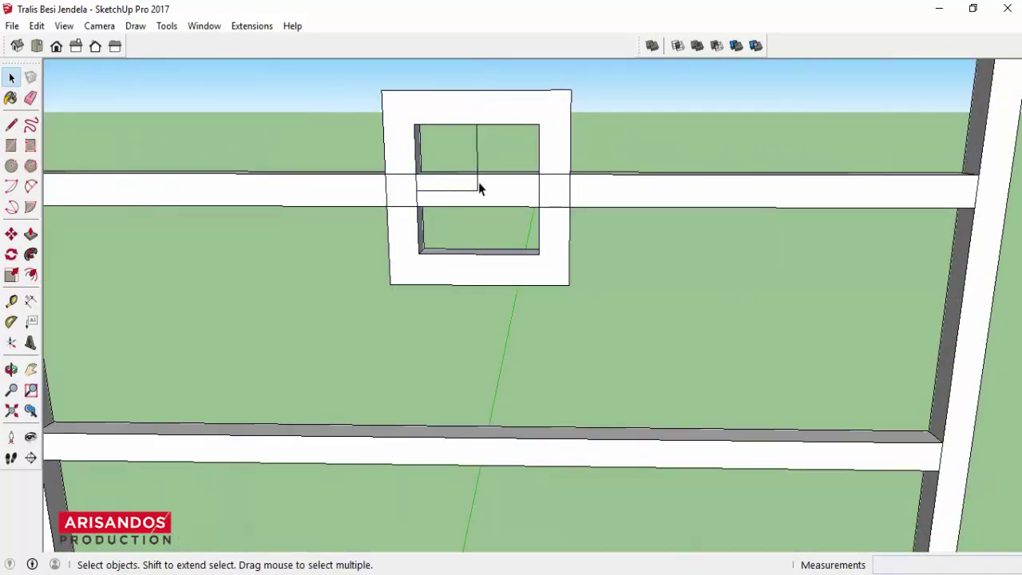
{"action": "double_click", "coordinate": [471, 125]}
{"action": "key", "text": "e"}
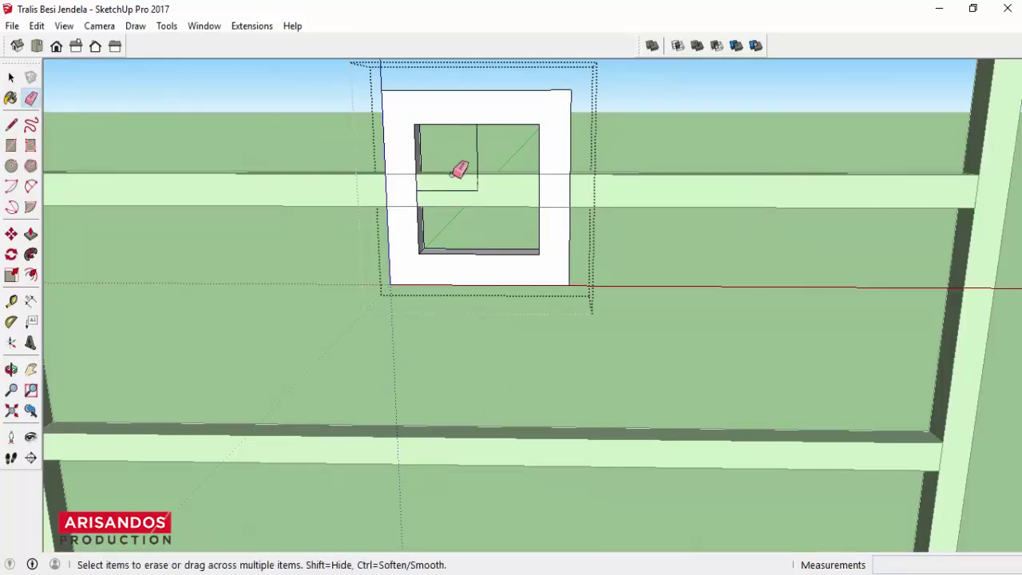
{"action": "left_click", "coordinate": [478, 164]}
{"action": "scroll", "coordinate": [463, 190], "scroll_direction": "down", "scroll_amount": 2}
{"action": "scroll", "coordinate": [479, 184], "scroll_direction": "up", "scroll_amount": 3}
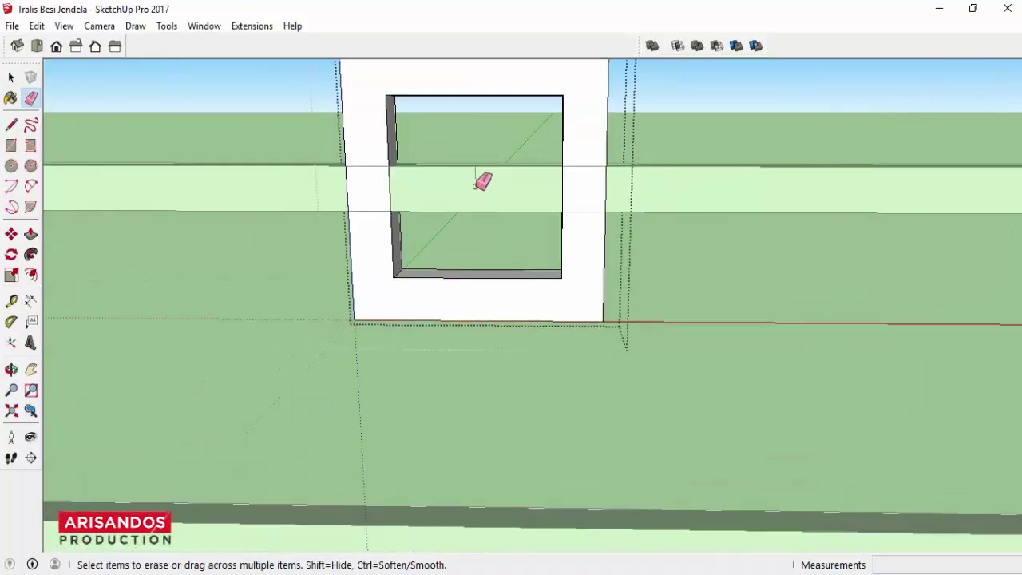
Step: Exit the square ornament, then select the square group and the top horizontal bar
{"action": "left_click", "coordinate": [11, 77]}
{"action": "left_click", "coordinate": [288, 157]}
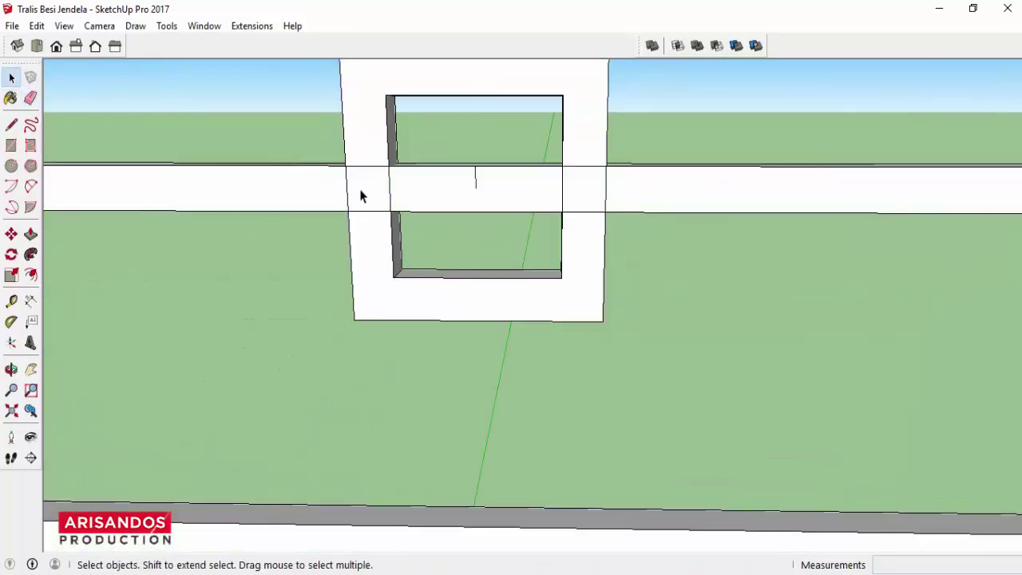
{"action": "left_click", "coordinate": [361, 197]}
{"action": "scroll", "coordinate": [468, 189], "scroll_direction": "down", "scroll_amount": 1}
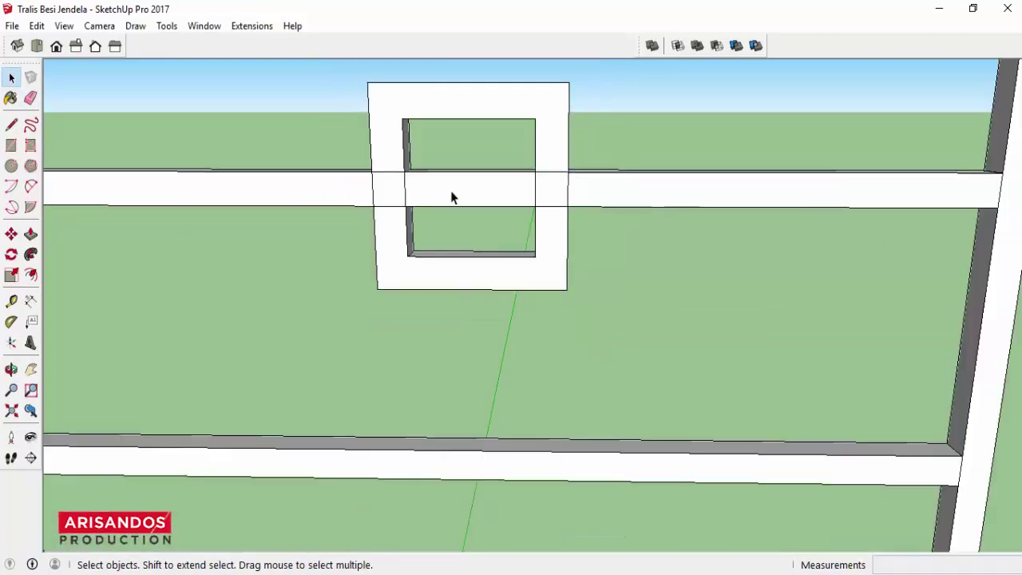
{"action": "scroll", "coordinate": [443, 195], "scroll_direction": "down", "scroll_amount": 1}
{"action": "scroll", "coordinate": [399, 198], "scroll_direction": "down", "scroll_amount": 1}
{"action": "left_click", "coordinate": [381, 201]}
Step: Float the Solid Tools toolbar and Trim the top bar with the square ornament
{"action": "scroll", "coordinate": [465, 201], "scroll_direction": "down", "scroll_amount": 1}
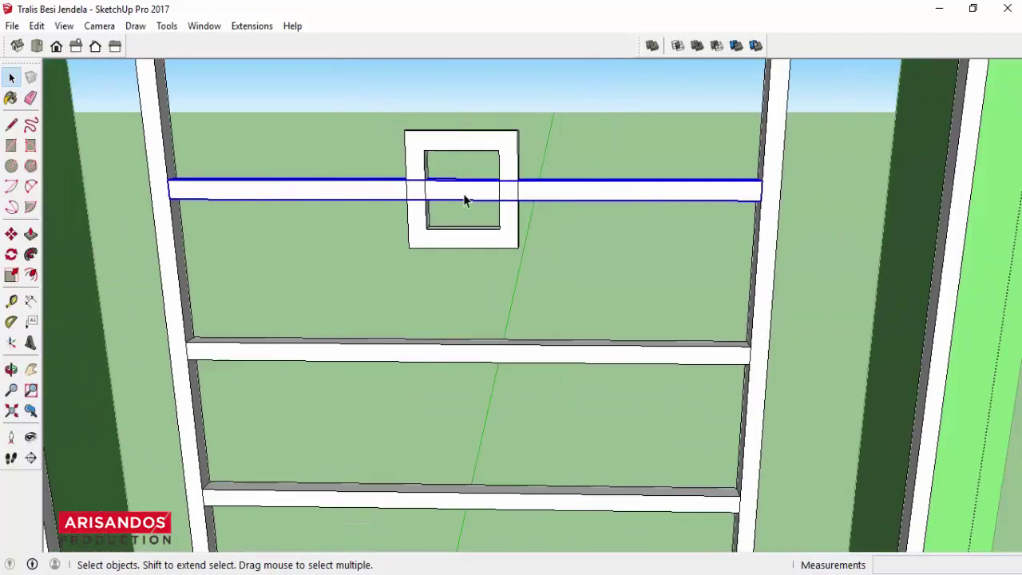
{"action": "left_click", "coordinate": [475, 190]}
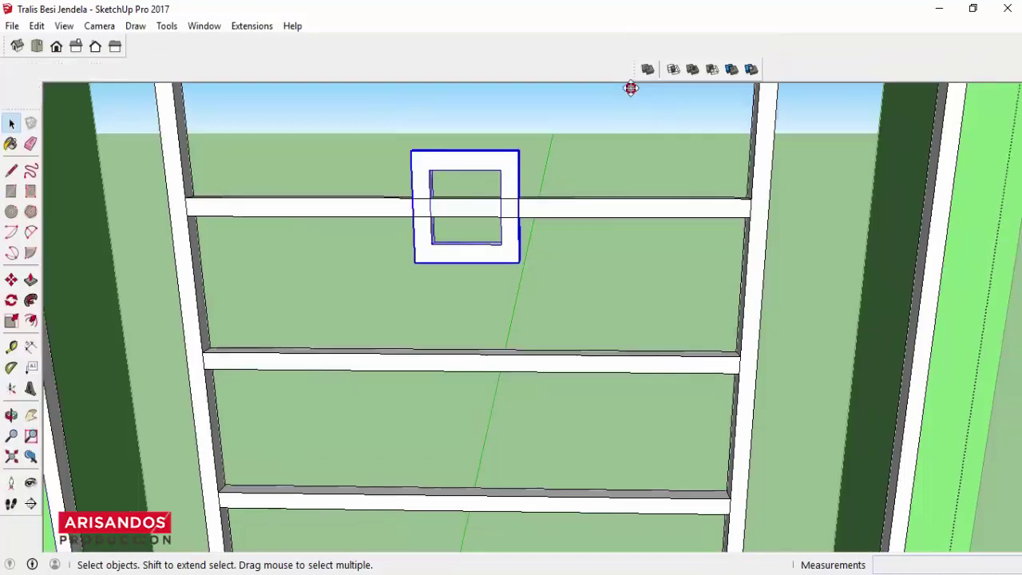
{"action": "left_click_drag", "start_coordinate": [636, 53], "coordinate": [572, 98]}
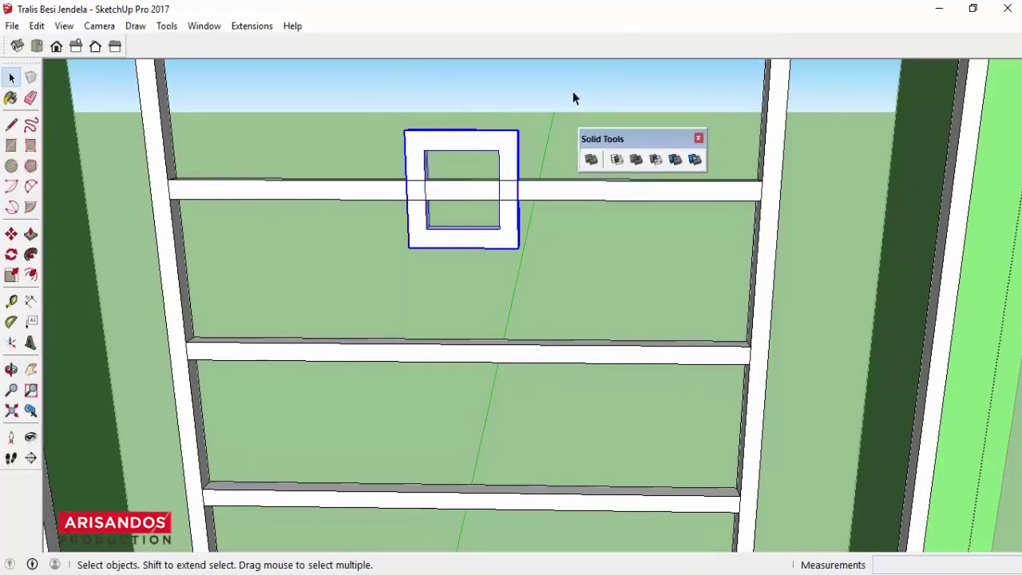
{"action": "right_click", "coordinate": [575, 47]}
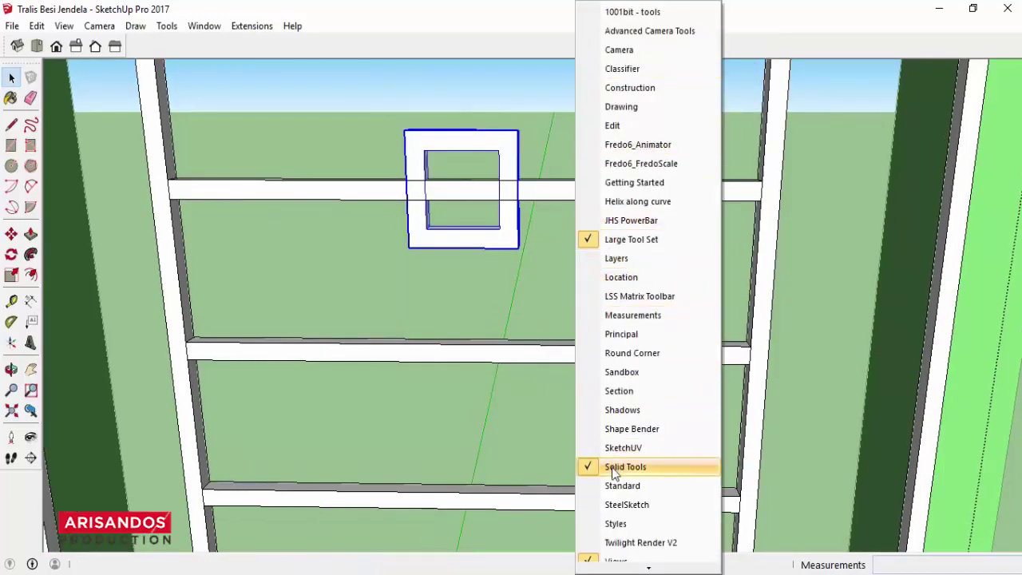
{"action": "left_click", "coordinate": [534, 105]}
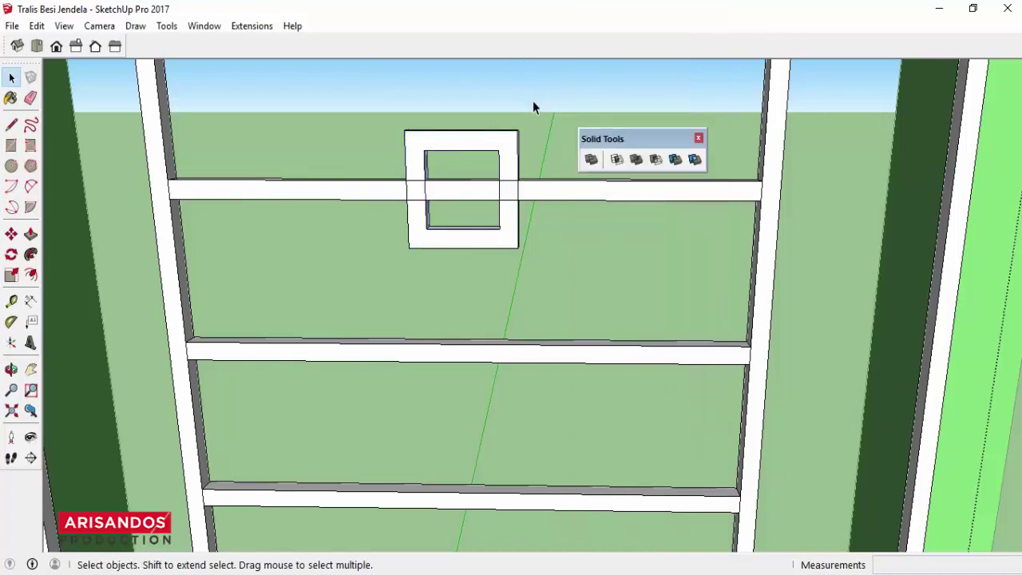
{"action": "left_click", "coordinate": [512, 154]}
{"action": "left_click", "coordinate": [556, 194], "text": "ctrl"}
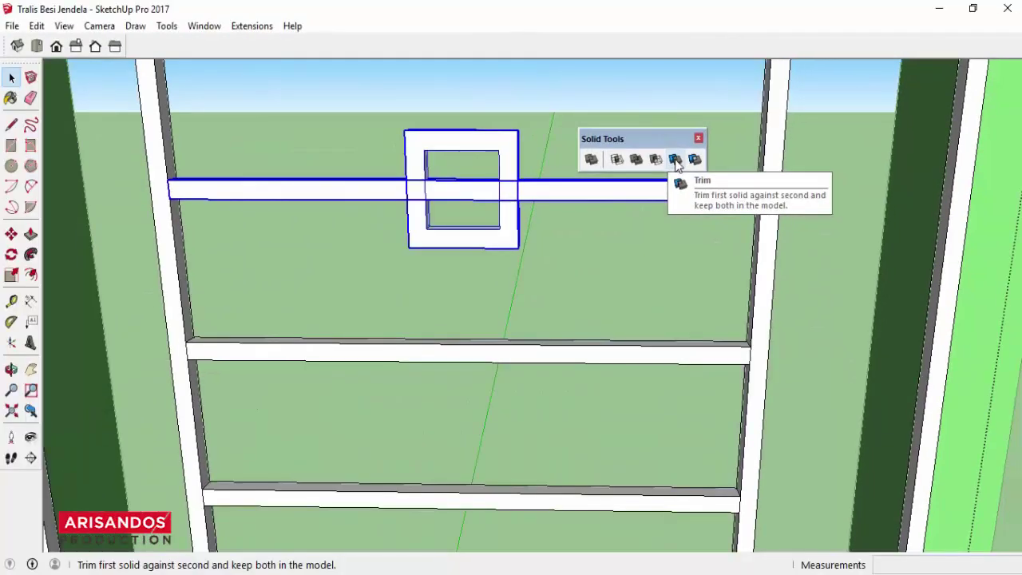
{"action": "left_click", "coordinate": [676, 162]}
Step: Open the trimmed top bar and select the piece lying inside the square
{"action": "left_click", "coordinate": [560, 198]}
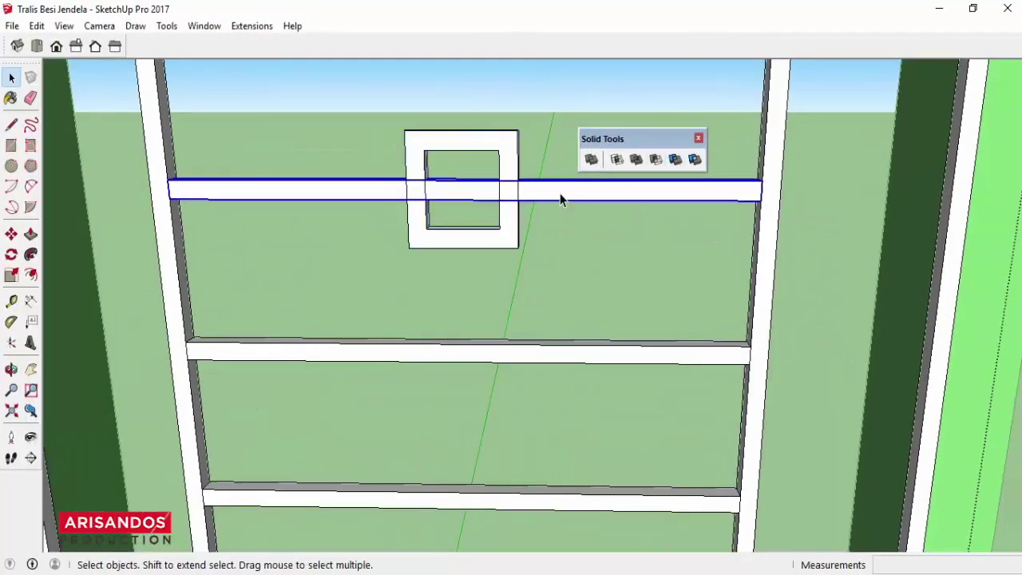
{"action": "double_click", "coordinate": [546, 198]}
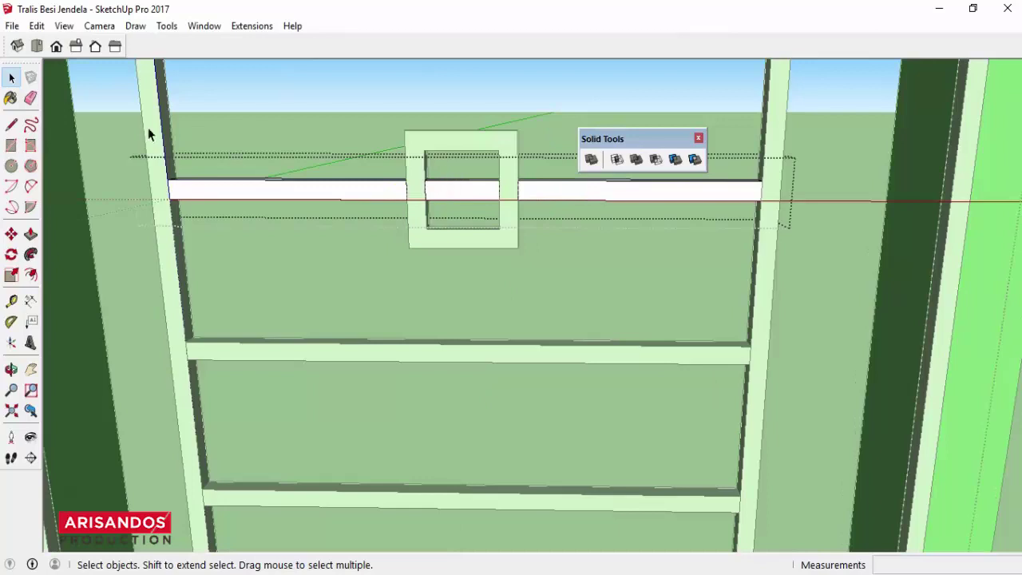
{"action": "left_click", "coordinate": [30, 98]}
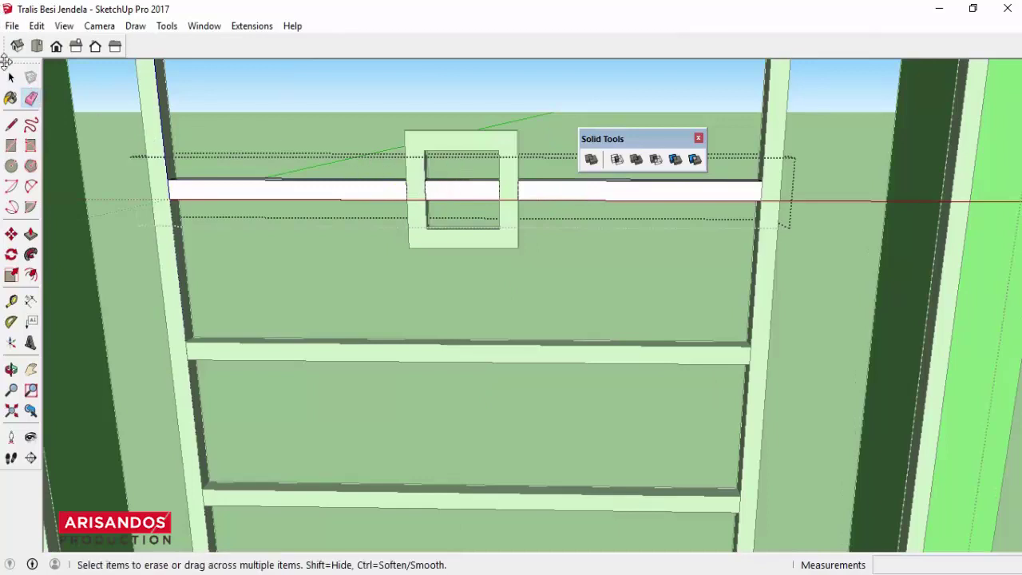
{"action": "left_click", "coordinate": [11, 76]}
{"action": "left_click", "coordinate": [469, 200]}
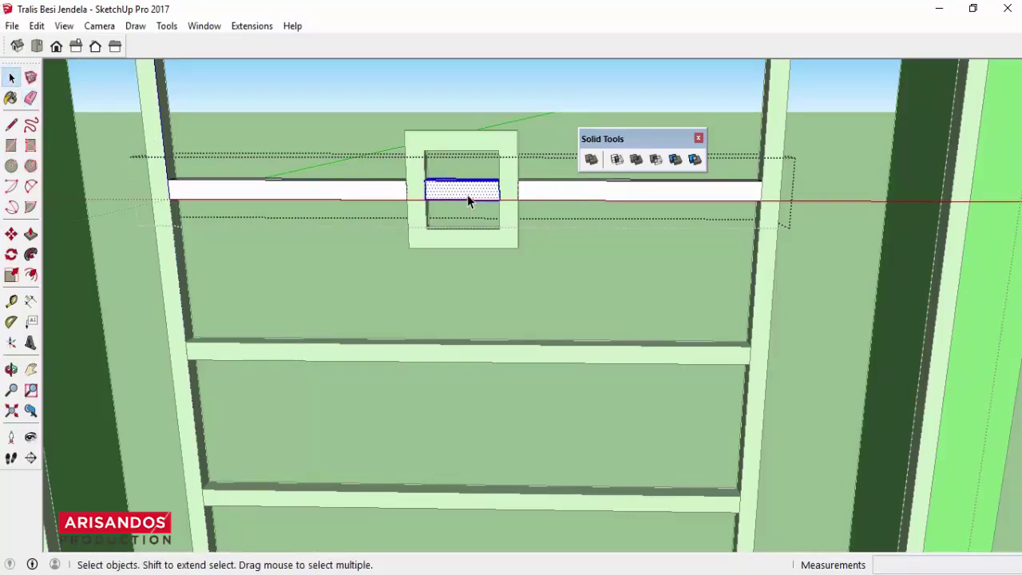
{"action": "scroll", "coordinate": [430, 181], "scroll_direction": "down", "scroll_amount": 2}
{"action": "scroll", "coordinate": [429, 180], "scroll_direction": "down", "scroll_amount": 2}
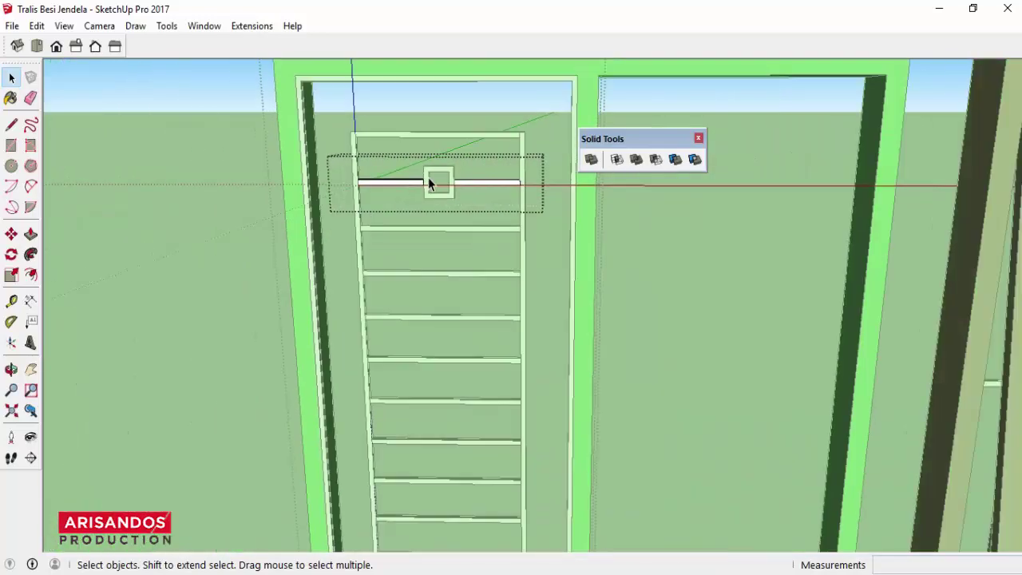
{"action": "scroll", "coordinate": [429, 311], "scroll_direction": "down", "scroll_amount": 2}
Step: Pan to the lower grille and open the bar running through the lower square ornament
{"action": "left_click", "coordinate": [31, 369]}
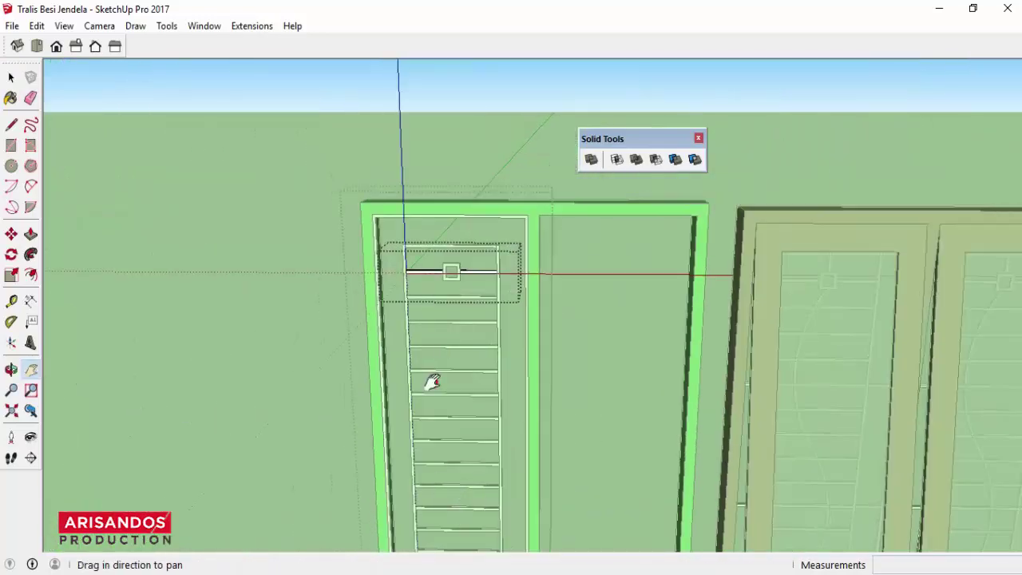
{"action": "left_click_drag", "start_coordinate": [429, 381], "coordinate": [422, 237]}
{"action": "scroll", "coordinate": [438, 385], "scroll_direction": "up", "scroll_amount": 2}
{"action": "scroll", "coordinate": [438, 384], "scroll_direction": "up", "scroll_amount": 2}
{"action": "scroll", "coordinate": [445, 379], "scroll_direction": "up", "scroll_amount": 2}
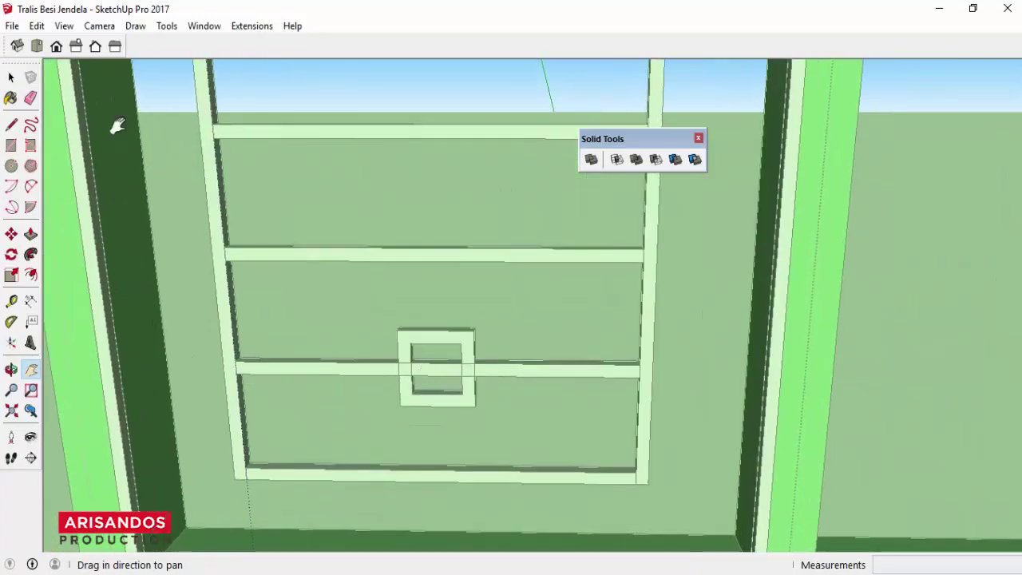
{"action": "left_click", "coordinate": [11, 77]}
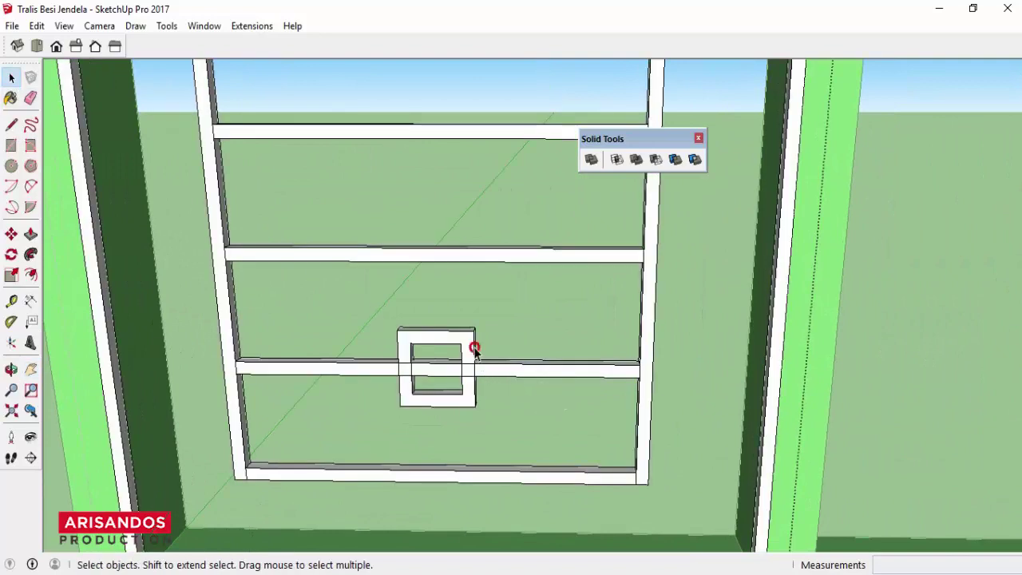
{"action": "left_click", "coordinate": [475, 349]}
{"action": "left_click", "coordinate": [497, 371]}
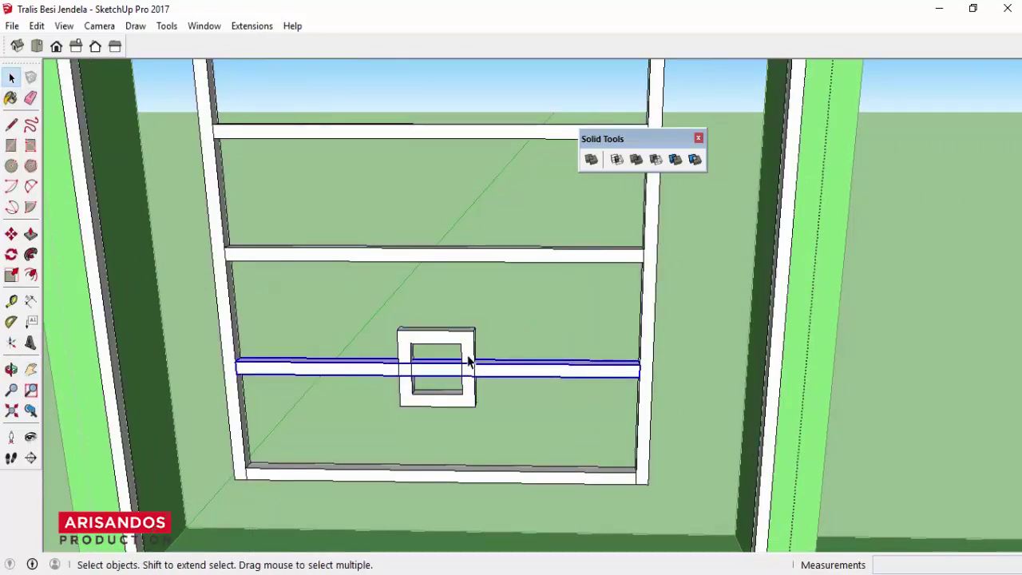
{"action": "left_click", "coordinate": [470, 359]}
{"action": "left_click", "coordinate": [504, 378], "text": "shift"}
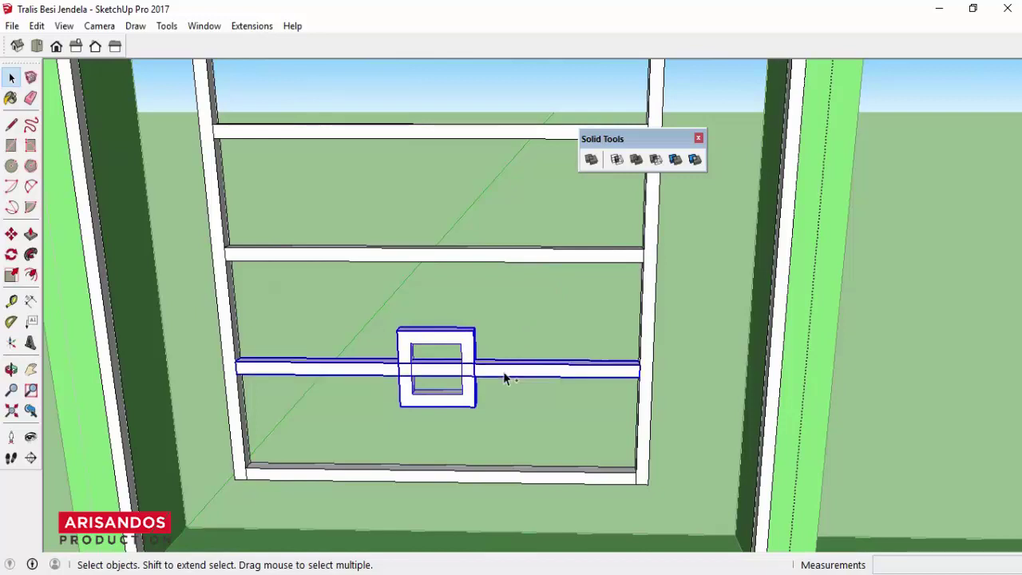
{"action": "left_click", "coordinate": [467, 380]}
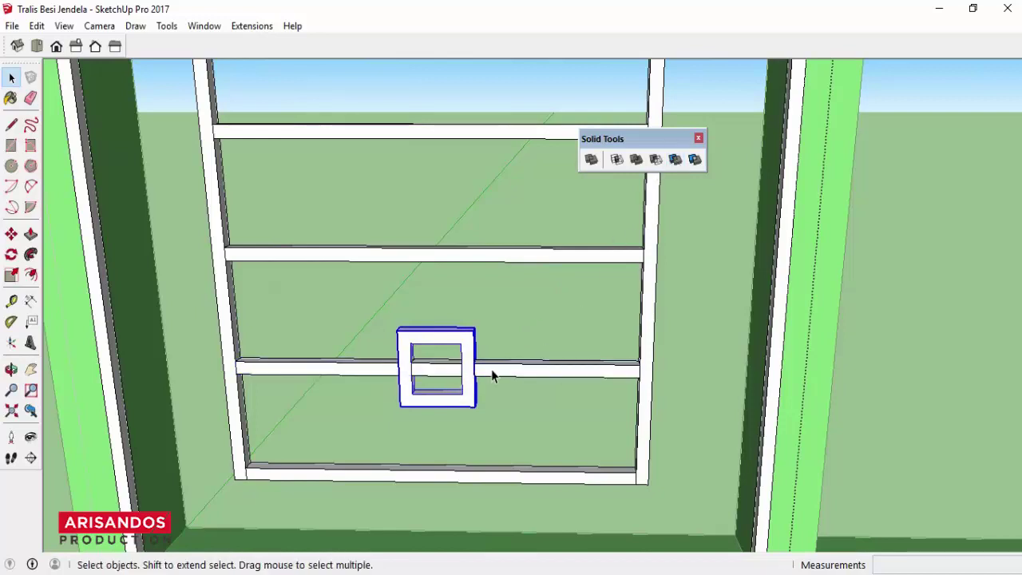
{"action": "left_click", "coordinate": [492, 374]}
{"action": "double_click", "coordinate": [451, 371]}
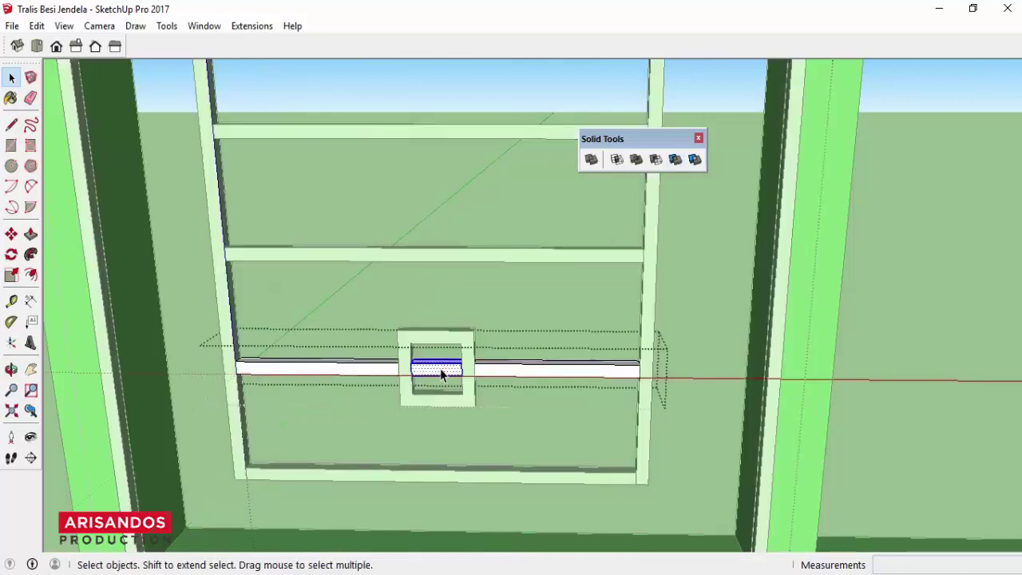
Step: Exit the bar, zoom out, and open the left sash's grille group for editing
{"action": "key", "text": "Escape"}
{"action": "scroll", "coordinate": [517, 317], "scroll_direction": "down", "scroll_amount": 2}
{"action": "scroll", "coordinate": [496, 293], "scroll_direction": "down", "scroll_amount": 3}
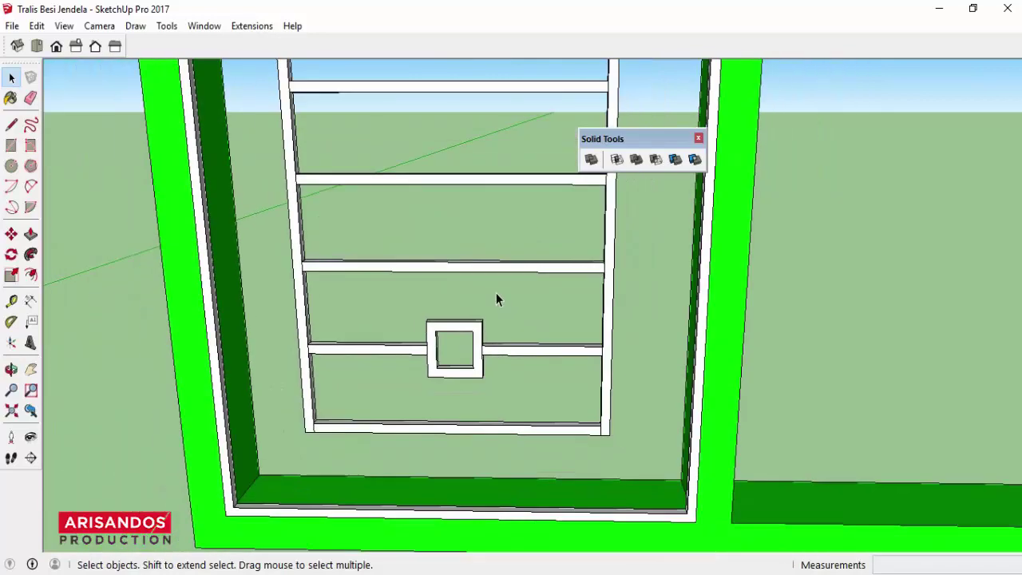
{"action": "scroll", "coordinate": [484, 288], "scroll_direction": "down", "scroll_amount": 3}
{"action": "scroll", "coordinate": [484, 289], "scroll_direction": "down", "scroll_amount": 2}
{"action": "scroll", "coordinate": [485, 289], "scroll_direction": "down", "scroll_amount": 1}
{"action": "scroll", "coordinate": [484, 288], "scroll_direction": "down", "scroll_amount": 2}
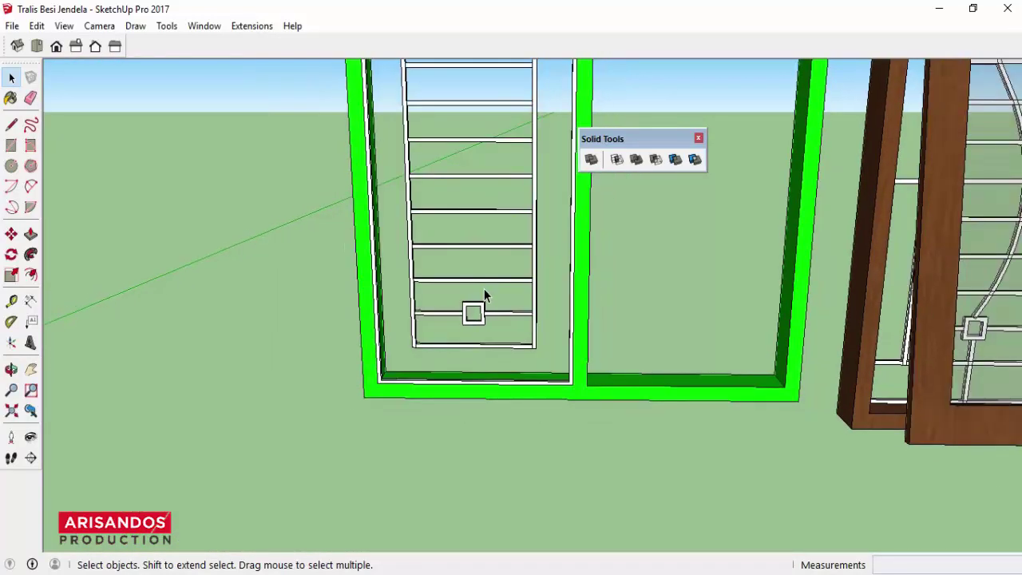
{"action": "scroll", "coordinate": [484, 294], "scroll_direction": "down", "scroll_amount": 2}
{"action": "scroll", "coordinate": [483, 294], "scroll_direction": "down", "scroll_amount": 2}
{"action": "scroll", "coordinate": [476, 114], "scroll_direction": "up", "scroll_amount": 2}
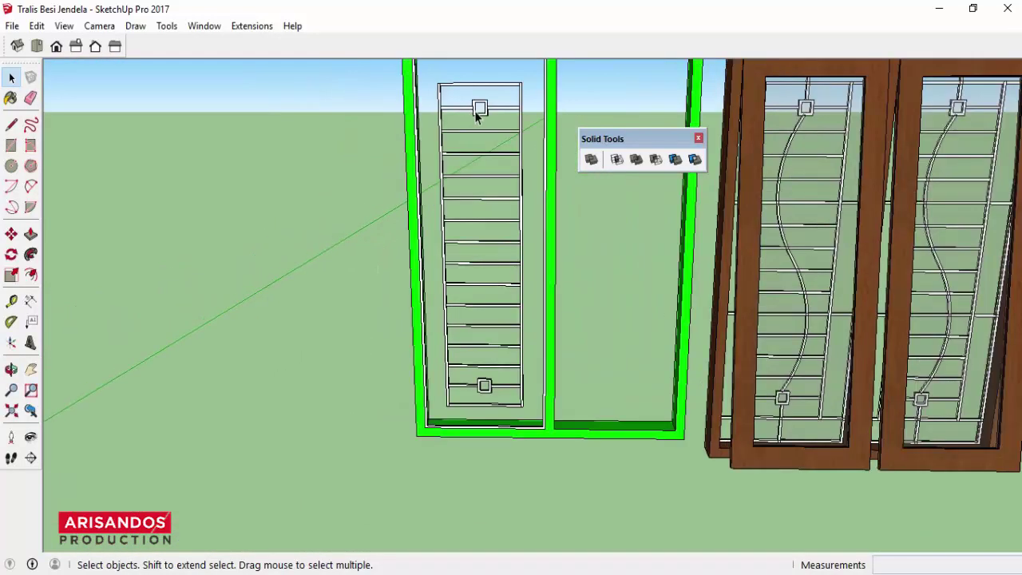
{"action": "scroll", "coordinate": [531, 240], "scroll_direction": "up", "scroll_amount": 2}
{"action": "scroll", "coordinate": [520, 234], "scroll_direction": "up", "scroll_amount": 1}
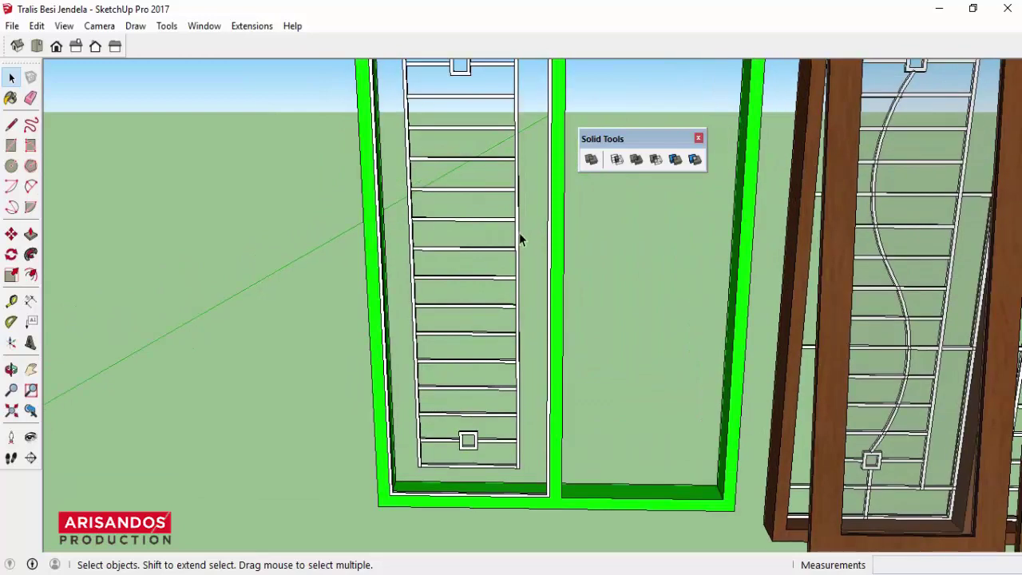
{"action": "left_click", "coordinate": [516, 234]}
{"action": "double_click", "coordinate": [517, 233]}
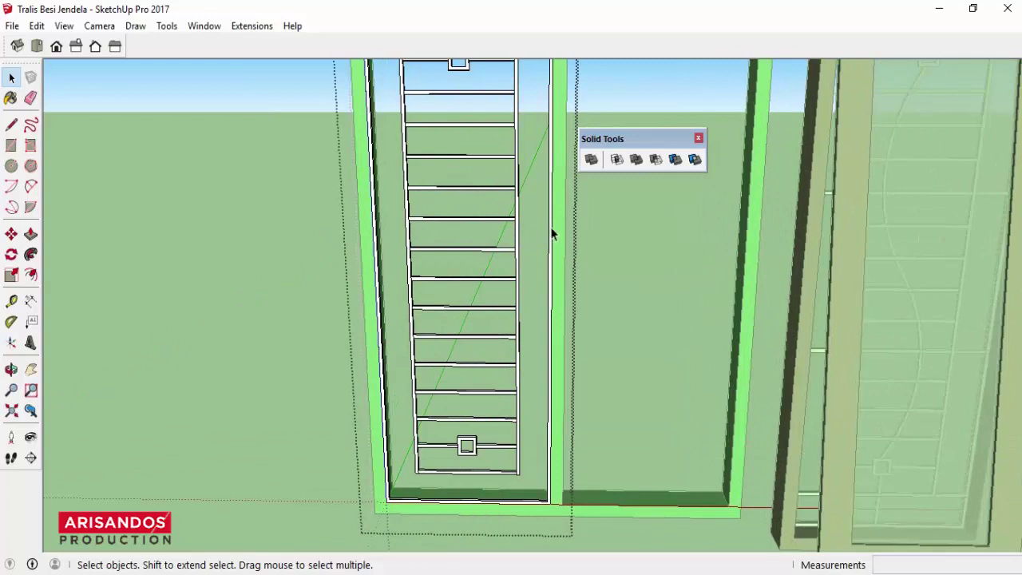
Step: Draw a line from the vertical bar's midpoint leftward, then undo it and its unwanted face
{"action": "left_click", "coordinate": [549, 232]}
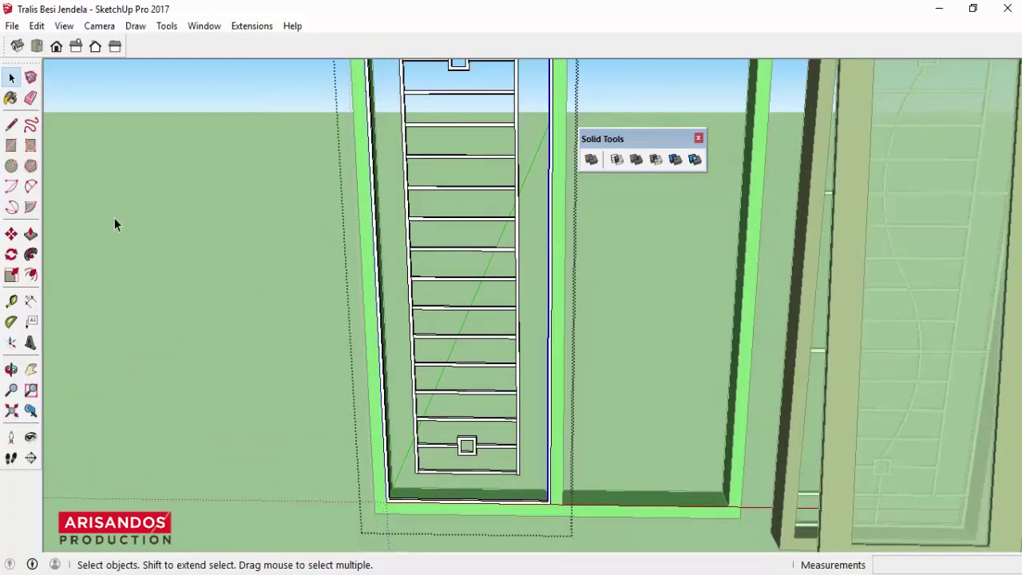
{"action": "left_click", "coordinate": [11, 124]}
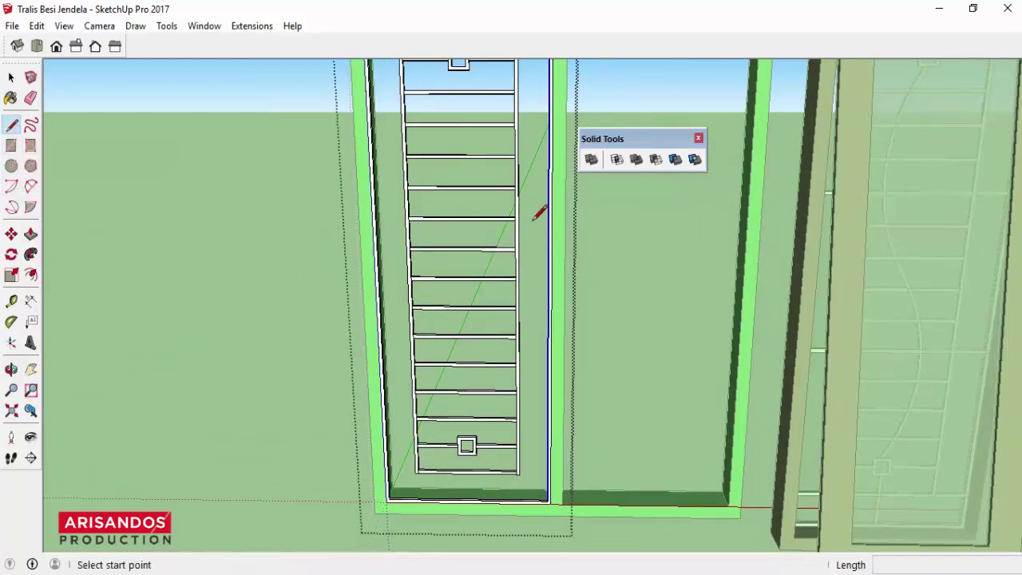
{"action": "scroll", "coordinate": [549, 265], "scroll_direction": "up", "scroll_amount": 2}
{"action": "left_click", "coordinate": [551, 264]}
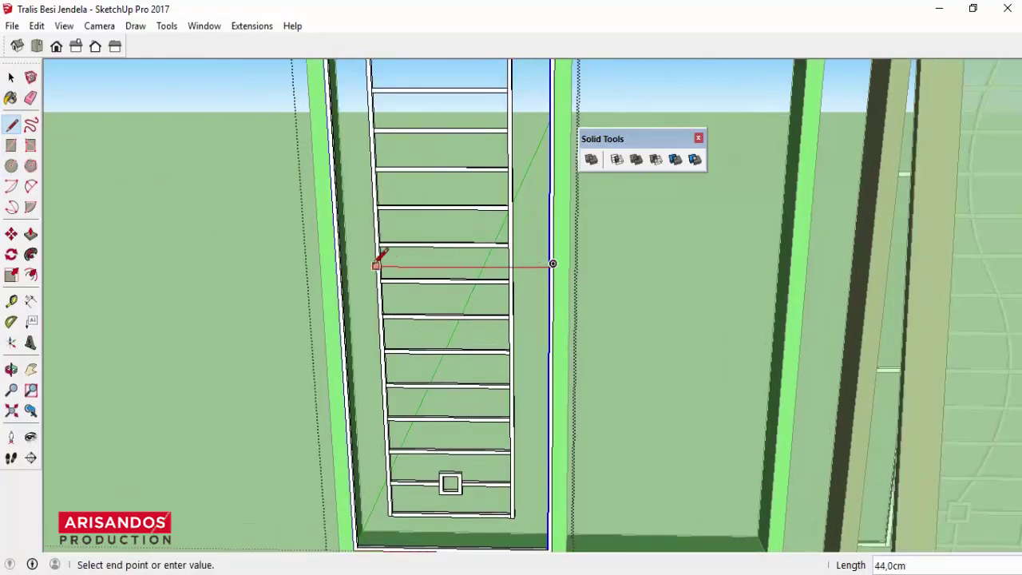
{"action": "left_click", "coordinate": [339, 266]}
{"action": "scroll", "coordinate": [440, 292], "scroll_direction": "down", "scroll_amount": 3}
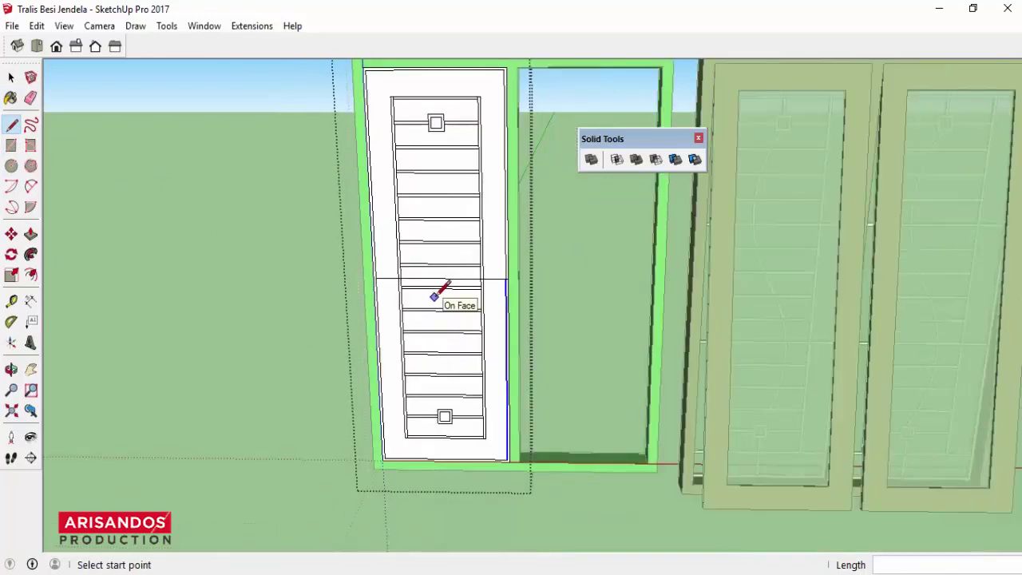
{"action": "scroll", "coordinate": [483, 290], "scroll_direction": "up", "scroll_amount": 1}
{"action": "scroll", "coordinate": [491, 289], "scroll_direction": "up", "scroll_amount": 3}
{"action": "key", "text": "ctrl+z"}
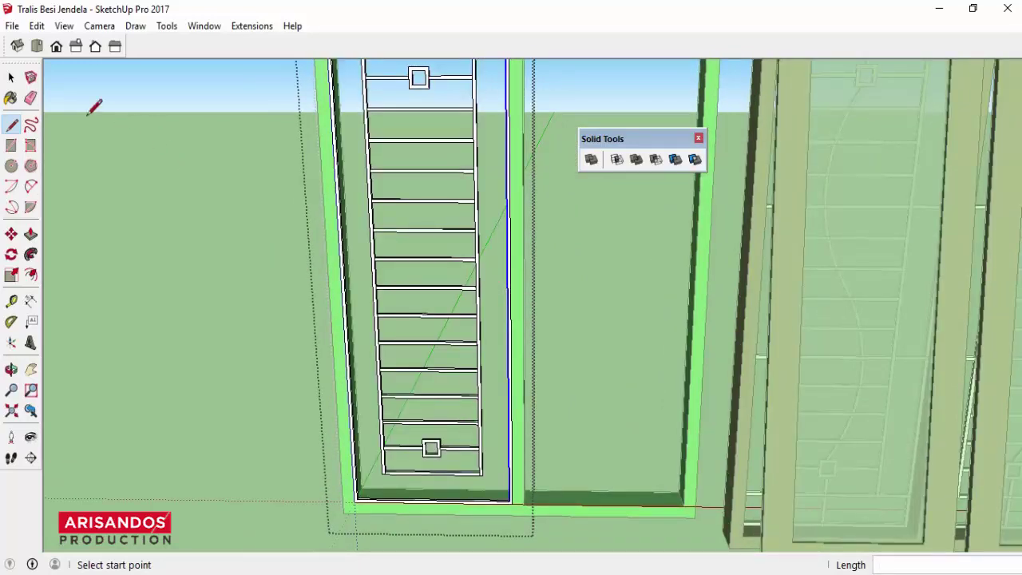
{"action": "left_click", "coordinate": [11, 77]}
Step: Redraw the horizontal reference line from the bar's midpoint to the grille's left side
{"action": "middle_click_drag", "start_coordinate": [140, 123], "coordinate": [419, 250]}
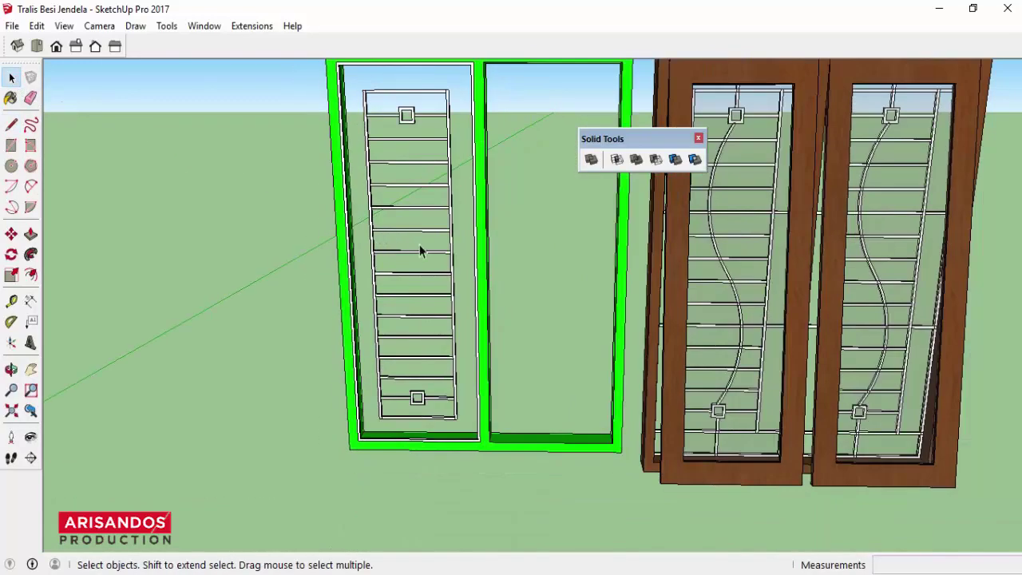
{"action": "scroll", "coordinate": [423, 254], "scroll_direction": "up", "scroll_amount": 2}
{"action": "scroll", "coordinate": [440, 269], "scroll_direction": "up", "scroll_amount": 1}
{"action": "left_click", "coordinate": [11, 125]}
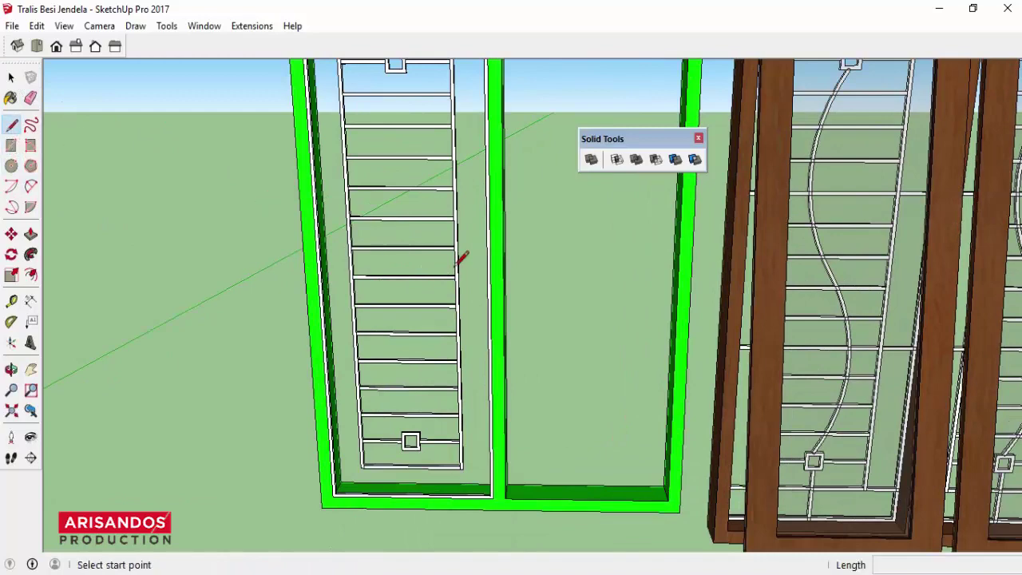
{"action": "scroll", "coordinate": [489, 264], "scroll_direction": "up", "scroll_amount": 2}
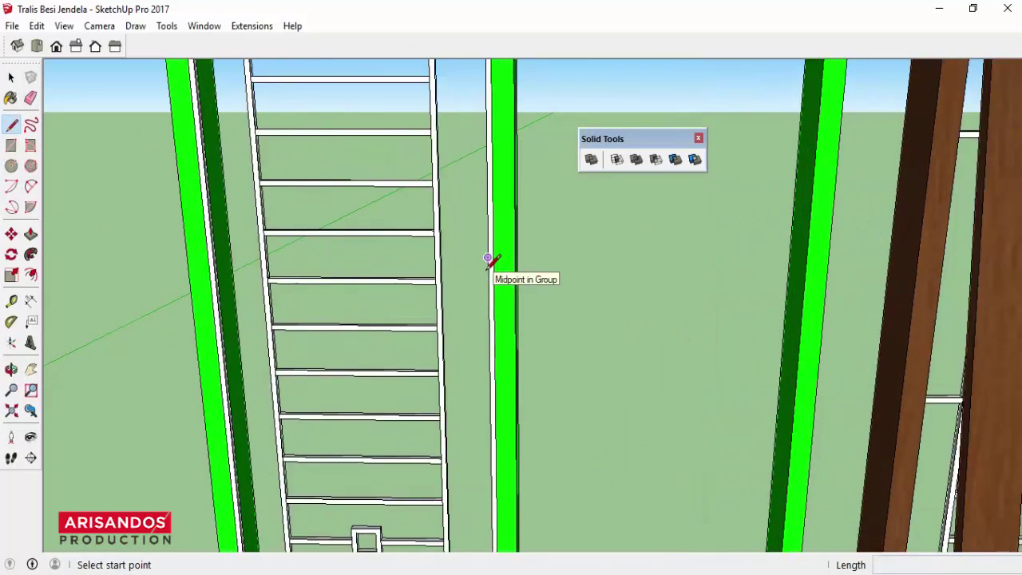
{"action": "left_click", "coordinate": [488, 258]}
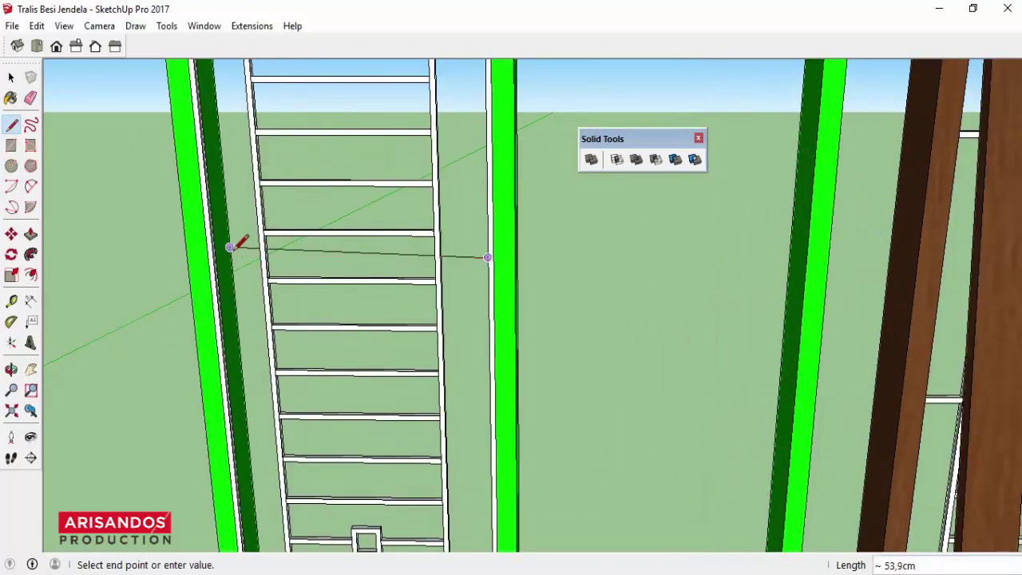
{"action": "left_click", "coordinate": [264, 259]}
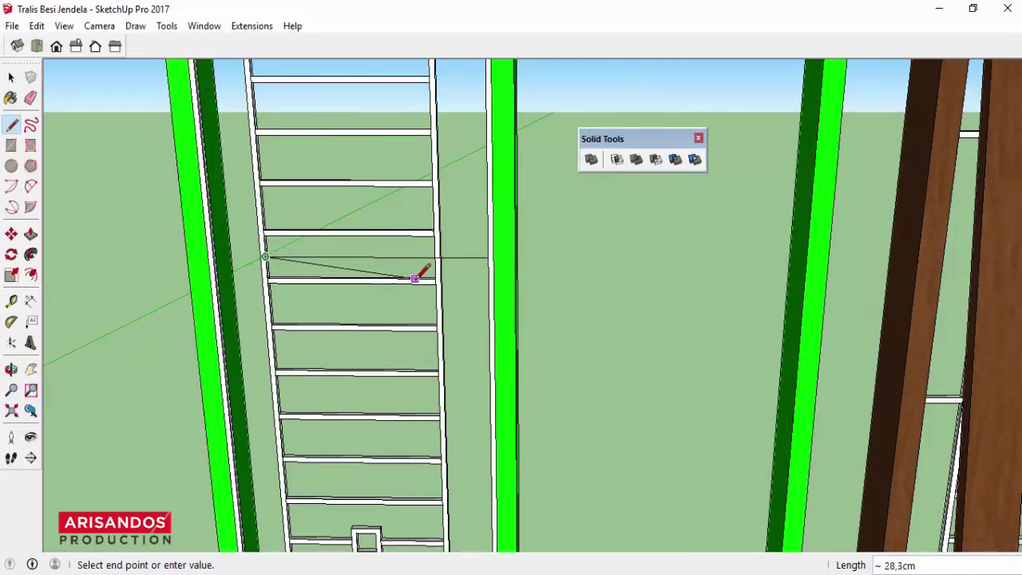
{"action": "key", "text": "Escape"}
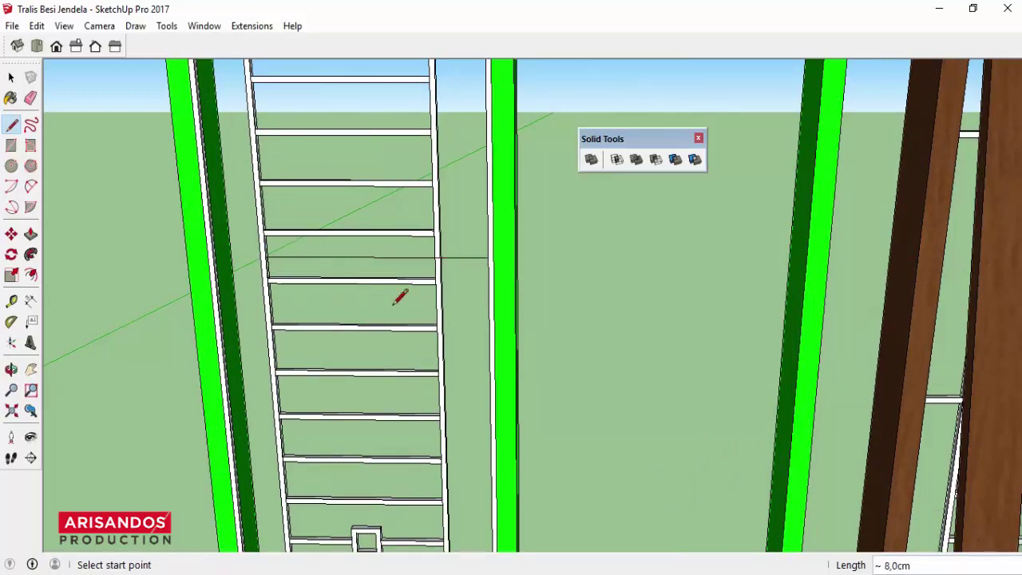
{"action": "scroll", "coordinate": [395, 297], "scroll_direction": "down", "scroll_amount": 3}
{"action": "scroll", "coordinate": [369, 304], "scroll_direction": "up", "scroll_amount": 3}
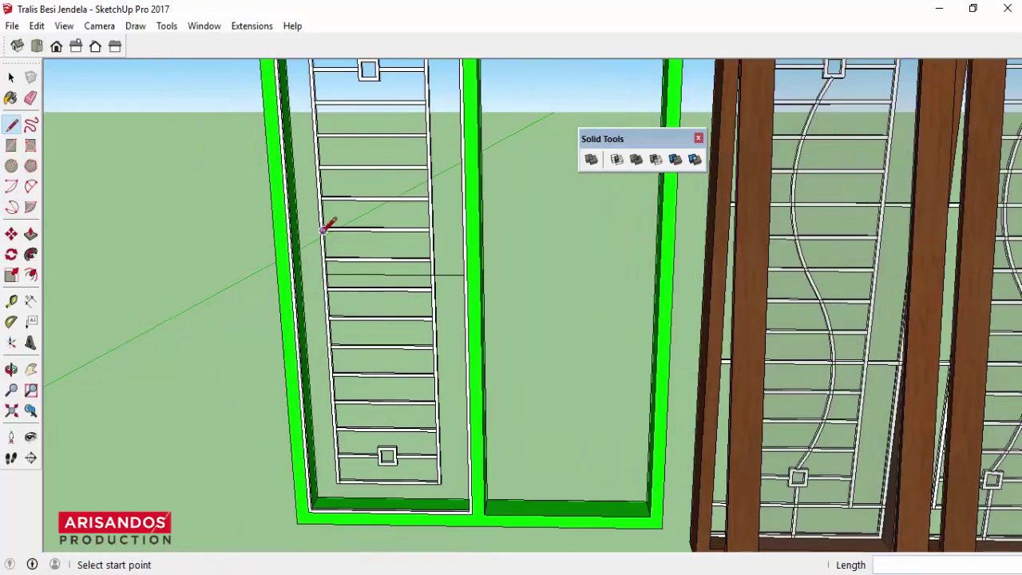
{"action": "left_click", "coordinate": [30, 186]}
Step: Draw the first arc from the top ornament square to the mid-height line, bulge 8
{"action": "scroll", "coordinate": [375, 70], "scroll_direction": "up", "scroll_amount": 3}
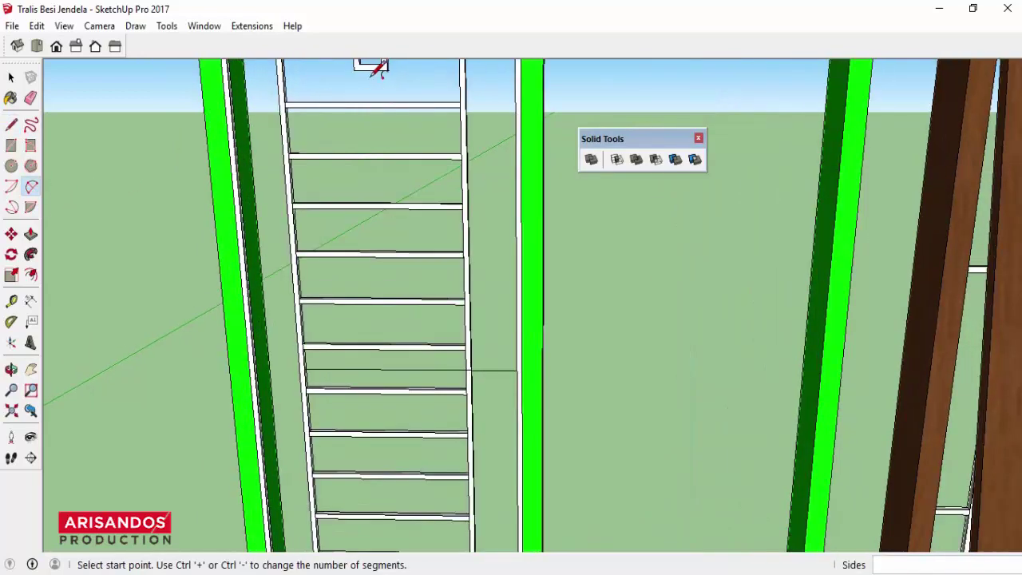
{"action": "left_click", "coordinate": [370, 69]}
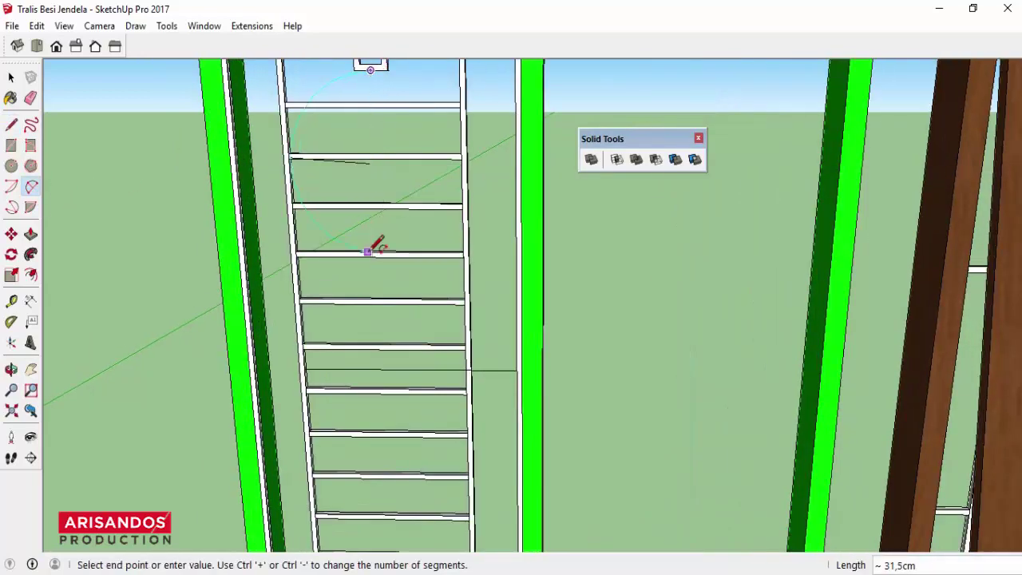
{"action": "left_click", "coordinate": [384, 369]}
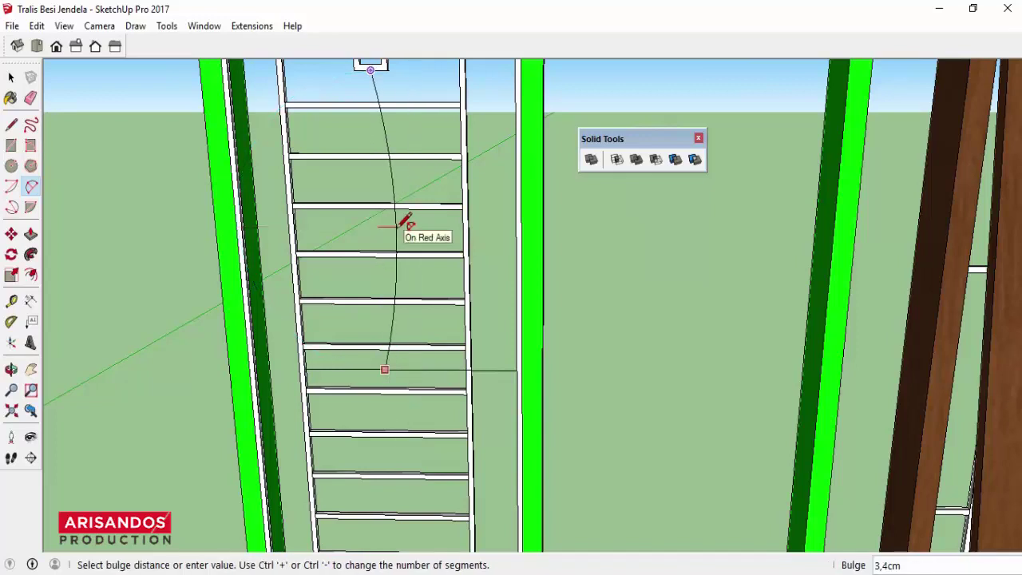
{"action": "type", "text": "8"}
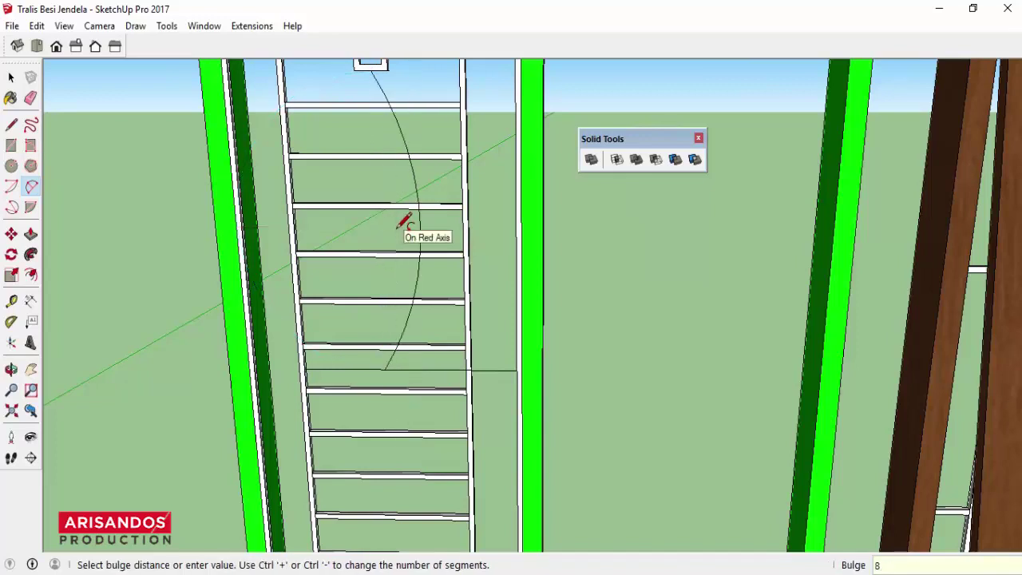
{"action": "key", "text": "Return"}
{"action": "scroll", "coordinate": [411, 223], "scroll_direction": "down", "scroll_amount": 2}
{"action": "scroll", "coordinate": [411, 223], "scroll_direction": "down", "scroll_amount": 2}
Step: Draw the second arc from the midline to the bottom ornament square, bulge 8
{"action": "left_click", "coordinate": [12, 369]}
{"action": "mouse_move", "coordinate": [375, 335]}
{"action": "left_mouse_down"}
{"action": "mouse_move", "coordinate": [367, 384]}
{"action": "mouse_move", "coordinate": [359, 296]}
{"action": "left_mouse_up"}
{"action": "scroll", "coordinate": [367, 385], "scroll_direction": "down", "scroll_amount": 3}
{"action": "scroll", "coordinate": [365, 495], "scroll_direction": "down", "scroll_amount": 2}
{"action": "scroll", "coordinate": [392, 314], "scroll_direction": "up", "scroll_amount": 4}
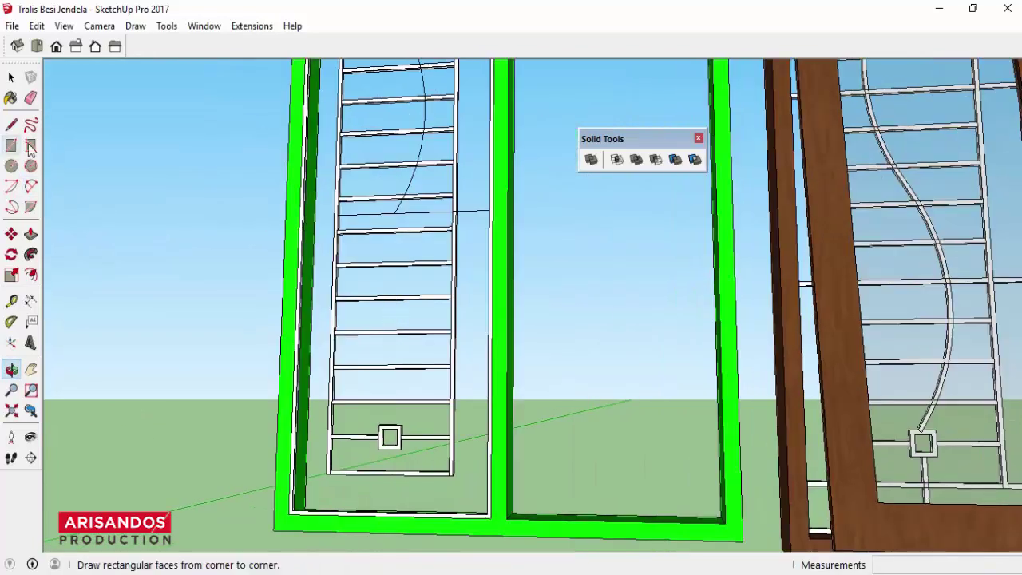
{"action": "left_click", "coordinate": [30, 186]}
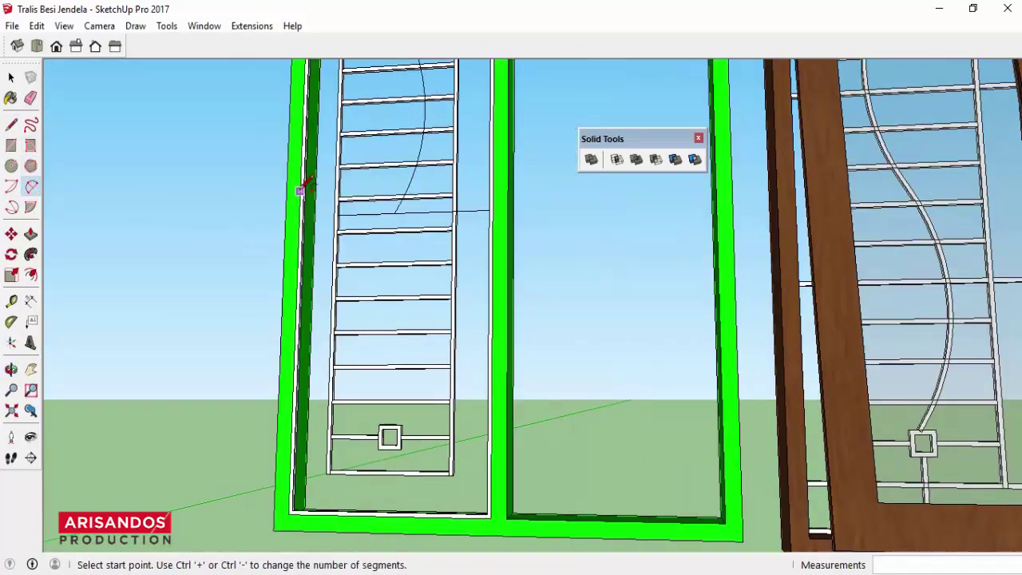
{"action": "left_click", "coordinate": [394, 212]}
{"action": "left_click", "coordinate": [391, 425]}
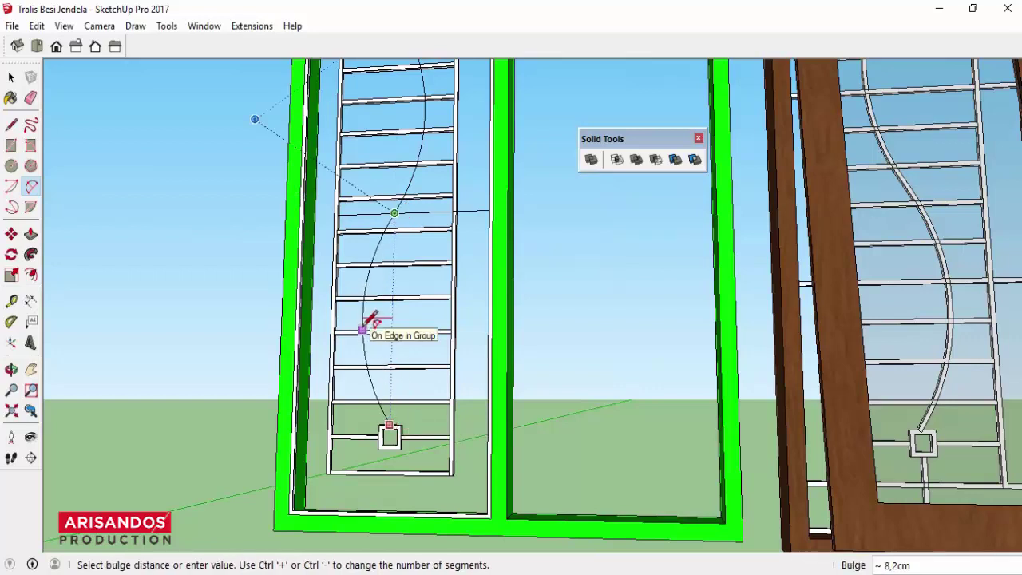
{"action": "type", "text": "8"}
{"action": "key", "text": "Return"}
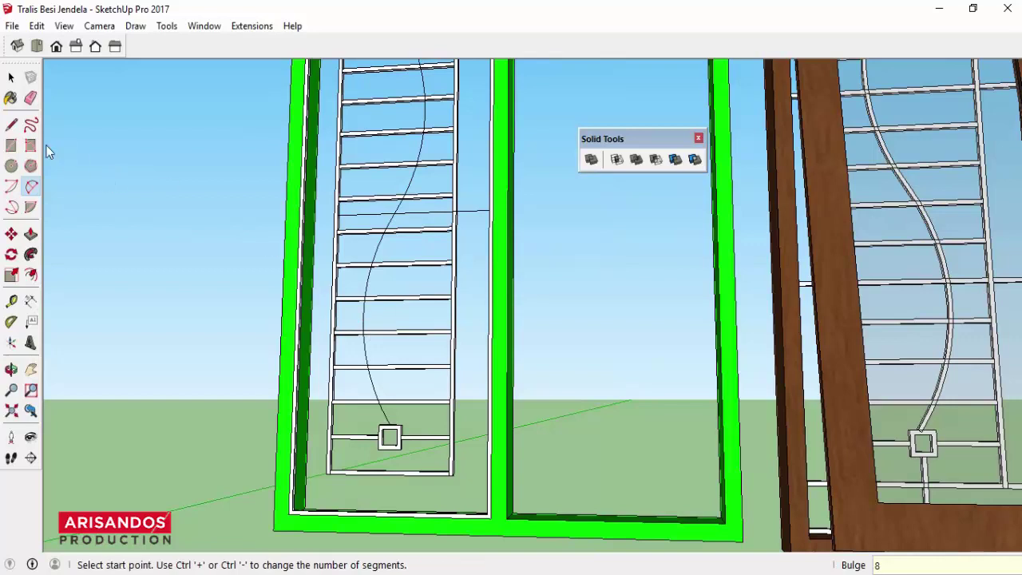
{"action": "left_click", "coordinate": [30, 97]}
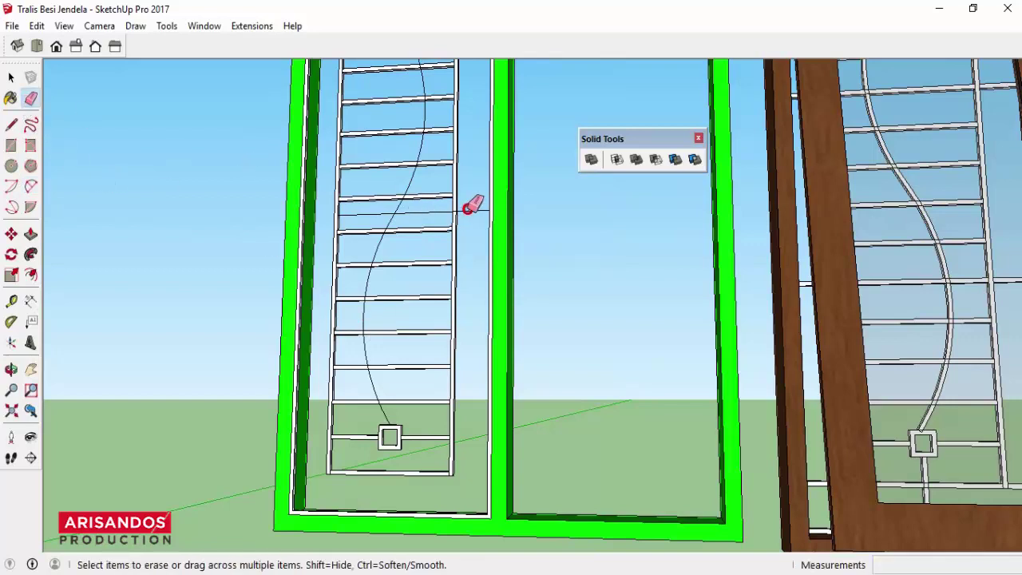
{"action": "mouse_move", "coordinate": [369, 212]}
{"action": "middle_mouse_down"}
{"action": "mouse_move", "coordinate": [394, 269]}
{"action": "mouse_move", "coordinate": [94, 349]}
{"action": "middle_mouse_up"}
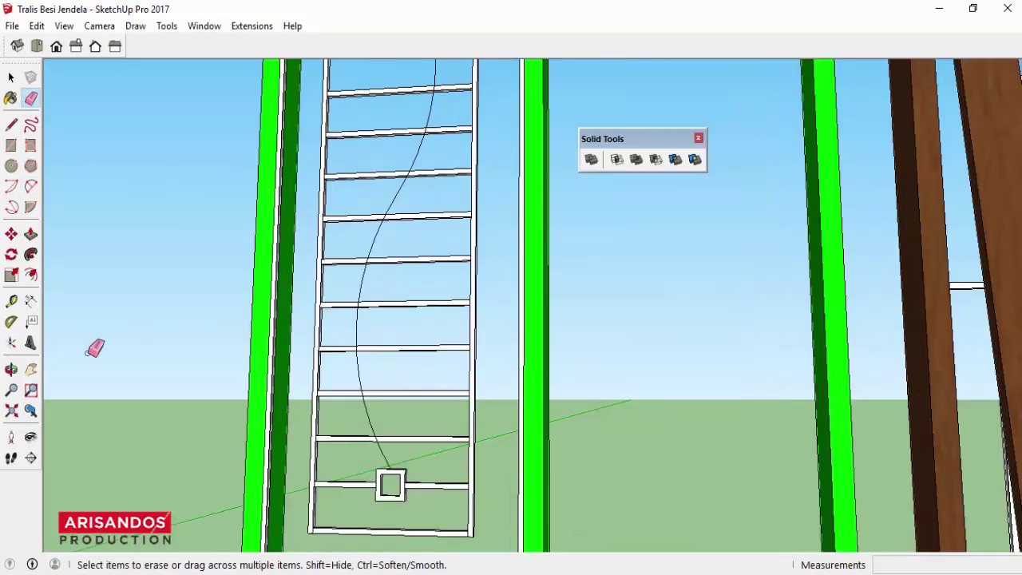
Step: Draw a small rectangle on the bottom ornament square's top where the S-curve ends
{"action": "left_click", "coordinate": [11, 369]}
{"action": "mouse_move", "coordinate": [495, 384]}
{"action": "left_mouse_down"}
{"action": "mouse_move", "coordinate": [558, 400]}
{"action": "mouse_move", "coordinate": [413, 479]}
{"action": "left_mouse_up"}
{"action": "scroll", "coordinate": [393, 440], "scroll_direction": "up", "scroll_amount": 3}
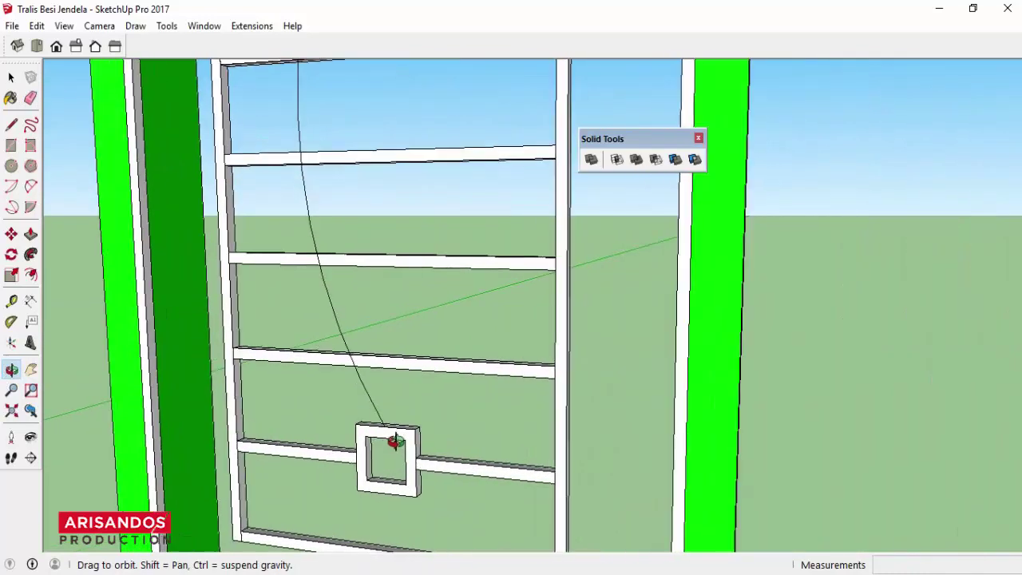
{"action": "left_click_drag", "start_coordinate": [392, 440], "coordinate": [399, 461]}
{"action": "scroll", "coordinate": [399, 438], "scroll_direction": "up", "scroll_amount": 3}
{"action": "scroll", "coordinate": [399, 432], "scroll_direction": "up", "scroll_amount": 3}
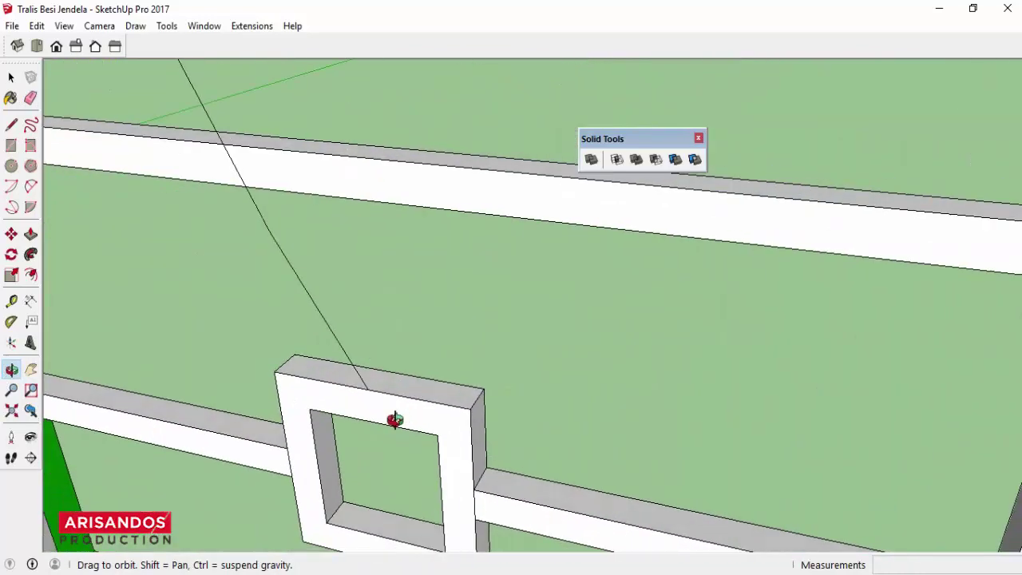
{"action": "scroll", "coordinate": [384, 403], "scroll_direction": "up", "scroll_amount": 2}
{"action": "left_click_drag", "start_coordinate": [376, 392], "coordinate": [143, 300]}
{"action": "left_click", "coordinate": [11, 146]}
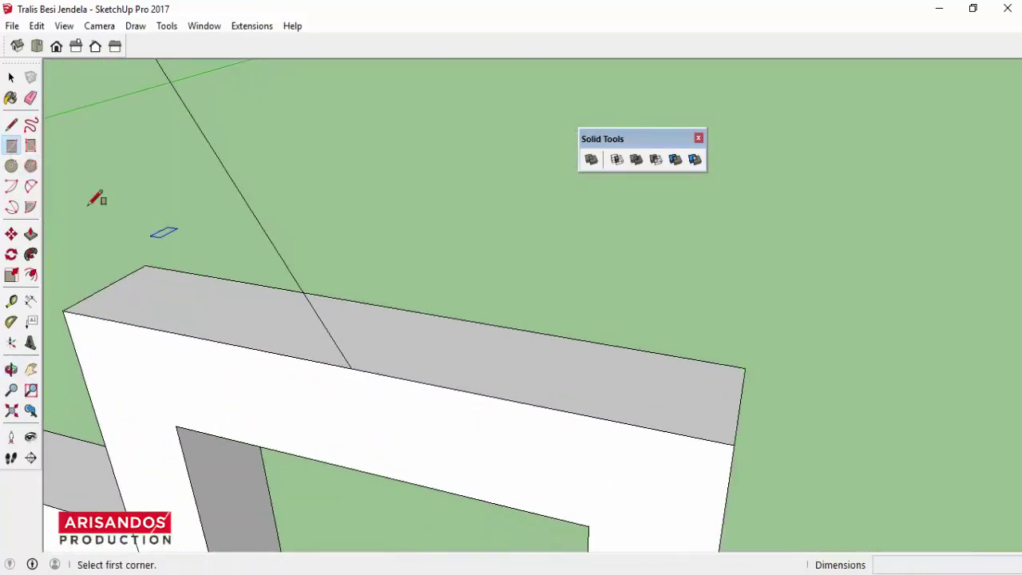
{"action": "left_click", "coordinate": [351, 367]}
{"action": "type", "text": "1;1;"}
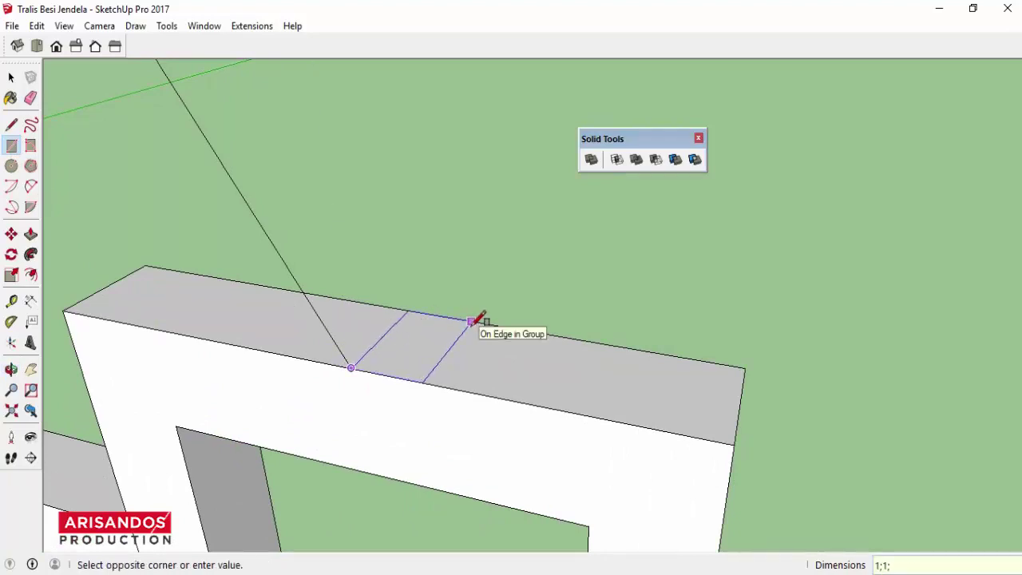
{"action": "left_click", "coordinate": [471, 321]}
{"action": "scroll", "coordinate": [475, 329], "scroll_direction": "down", "scroll_amount": 2}
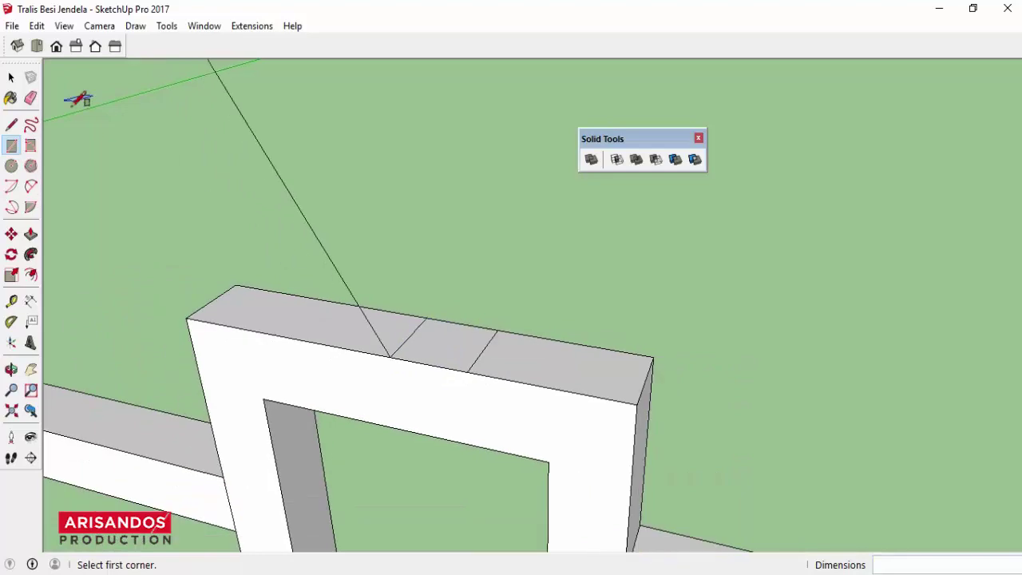
Step: Select the S-curve as the sweep path
{"action": "left_click", "coordinate": [11, 78]}
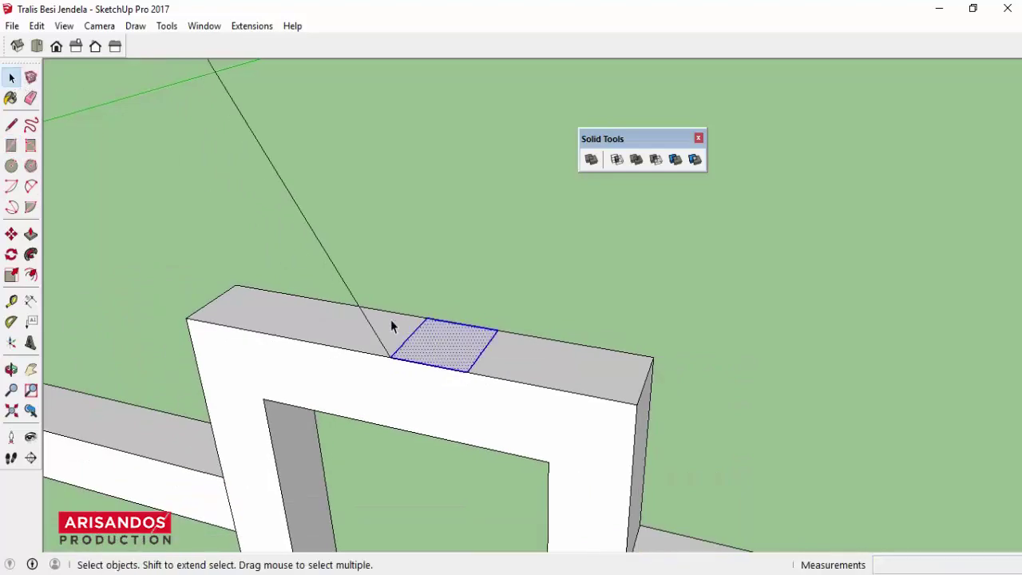
{"action": "left_click", "coordinate": [359, 308]}
{"action": "scroll", "coordinate": [477, 340], "scroll_direction": "down", "scroll_amount": 3}
{"action": "scroll", "coordinate": [520, 360], "scroll_direction": "down", "scroll_amount": 3}
{"action": "scroll", "coordinate": [524, 373], "scroll_direction": "down", "scroll_amount": 2}
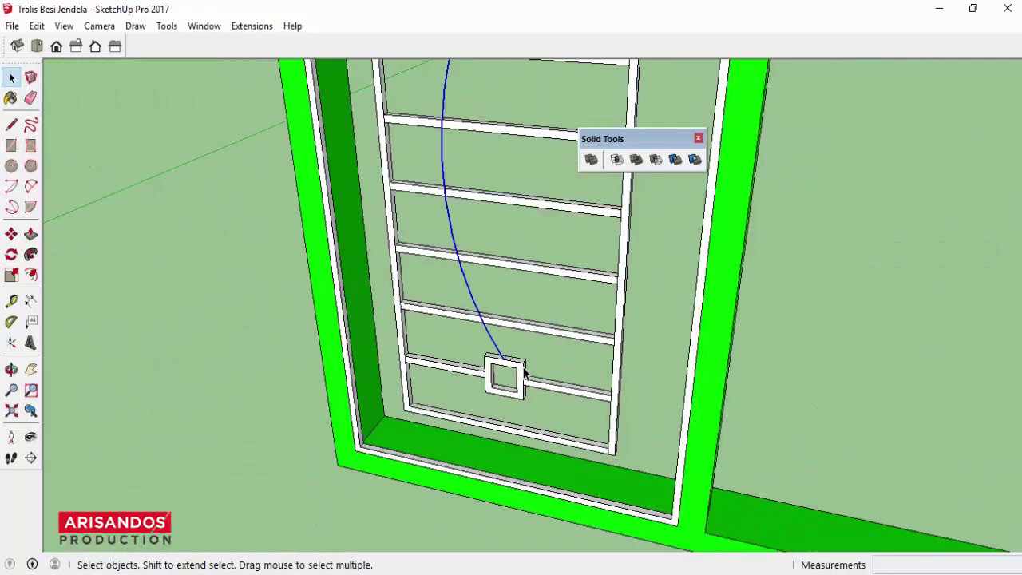
{"action": "scroll", "coordinate": [525, 373], "scroll_direction": "down", "scroll_amount": 3}
{"action": "scroll", "coordinate": [506, 359], "scroll_direction": "down", "scroll_amount": 1}
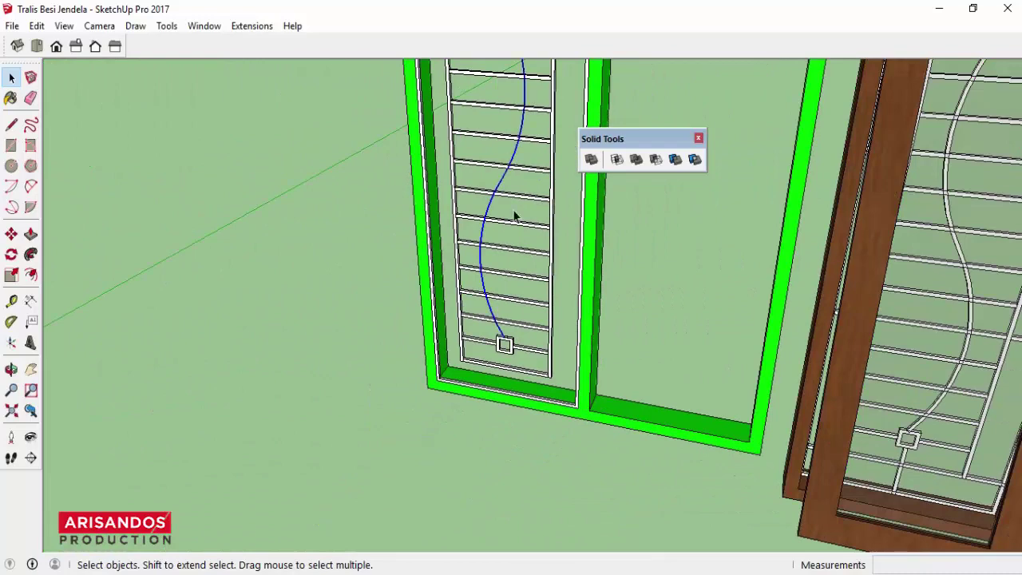
{"action": "scroll", "coordinate": [514, 342], "scroll_direction": "up", "scroll_amount": 2}
{"action": "scroll", "coordinate": [513, 361], "scroll_direction": "up", "scroll_amount": 2}
{"action": "scroll", "coordinate": [488, 319], "scroll_direction": "up", "scroll_amount": 3}
{"action": "scroll", "coordinate": [474, 323], "scroll_direction": "up", "scroll_amount": 3}
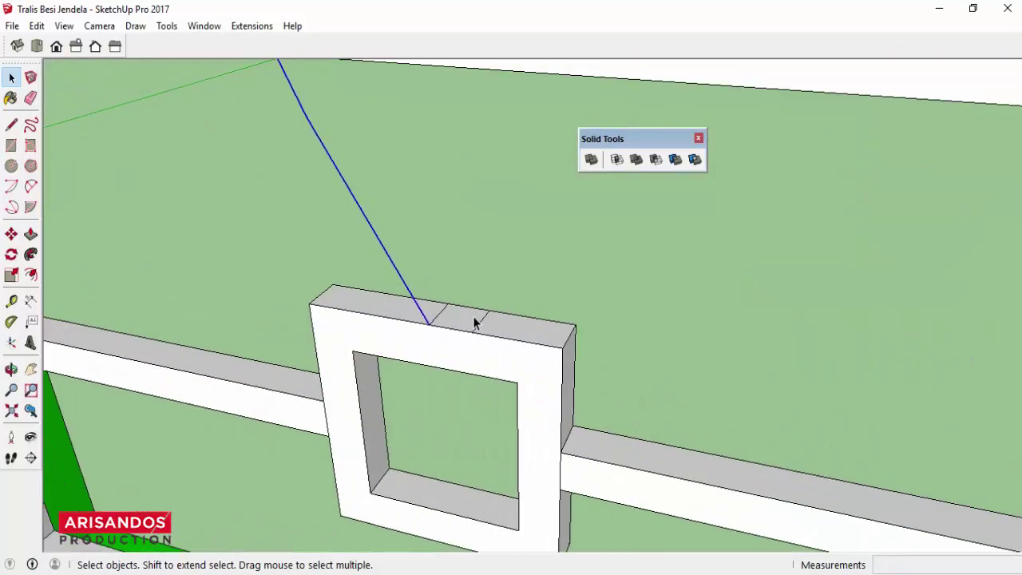
{"action": "scroll", "coordinate": [474, 322], "scroll_direction": "up", "scroll_amount": 2}
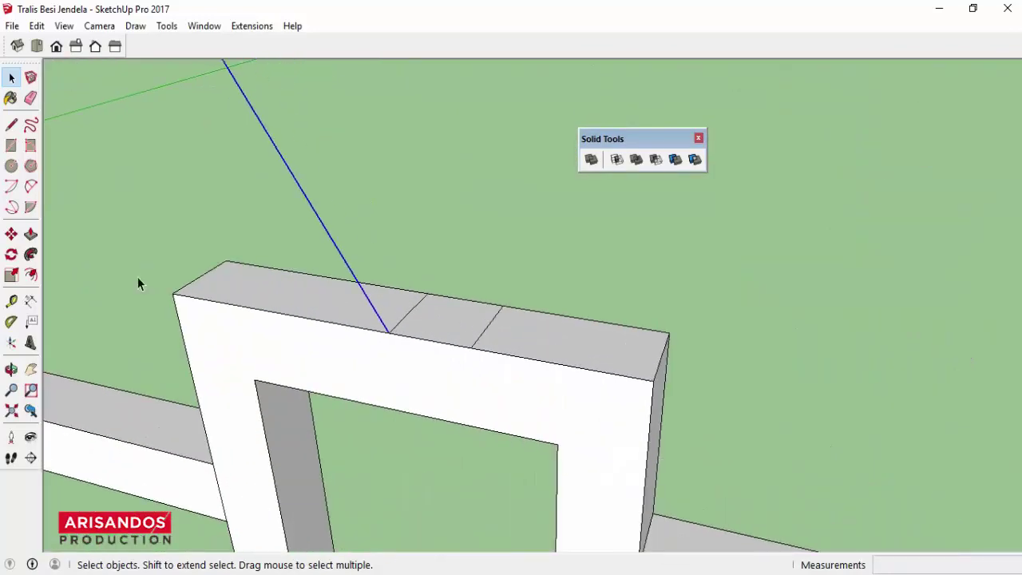
Step: Sweep the rectangle profile along the S-curve with Follow Me to form a solid curved bar
{"action": "left_click", "coordinate": [31, 257]}
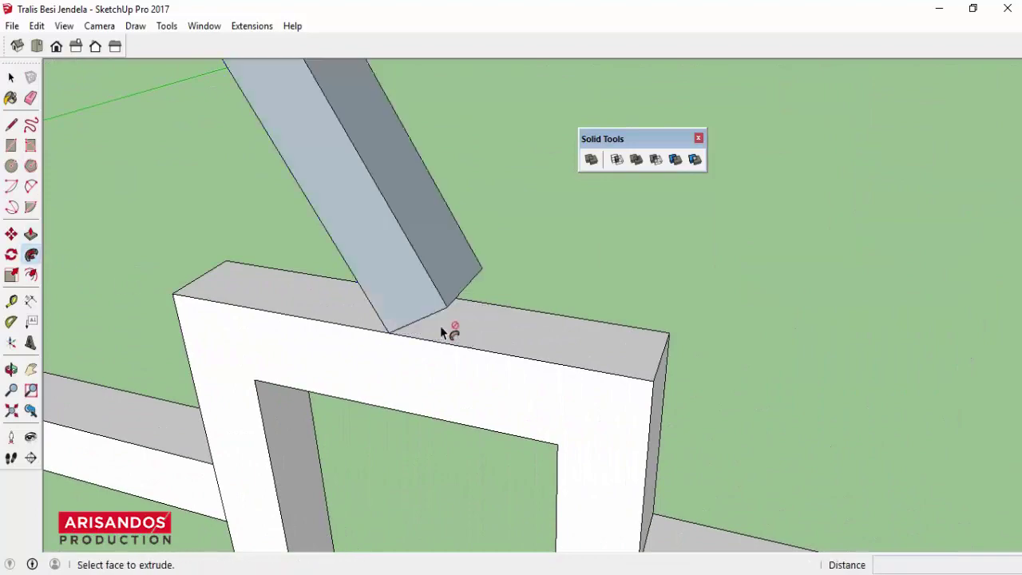
{"action": "scroll", "coordinate": [446, 330], "scroll_direction": "down", "scroll_amount": 2}
{"action": "scroll", "coordinate": [444, 352], "scroll_direction": "down", "scroll_amount": 1}
{"action": "scroll", "coordinate": [438, 369], "scroll_direction": "down", "scroll_amount": 3}
{"action": "scroll", "coordinate": [433, 372], "scroll_direction": "down", "scroll_amount": 3}
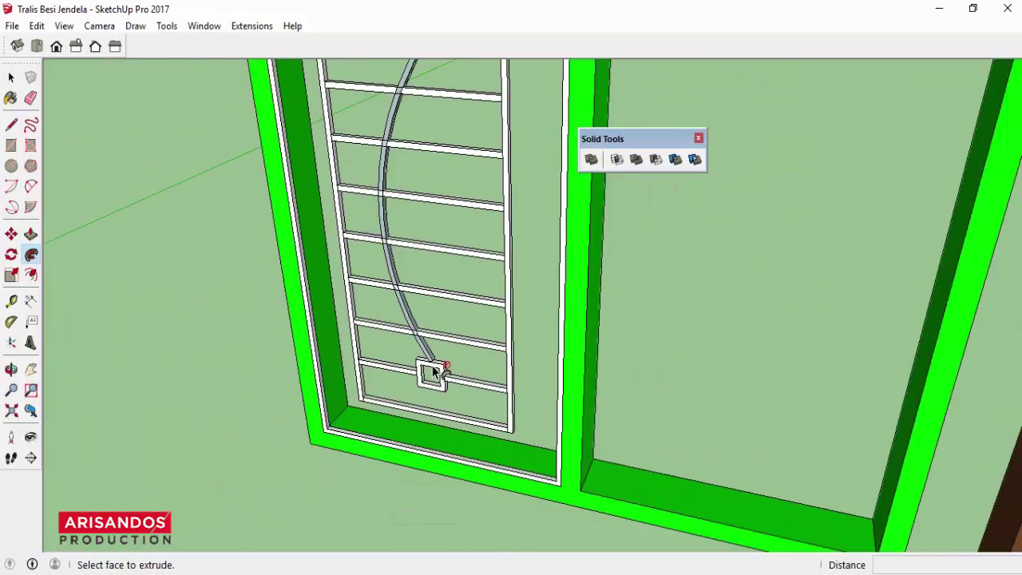
{"action": "scroll", "coordinate": [432, 370], "scroll_direction": "down", "scroll_amount": 2}
Step: Orbit to a frontal view and zoom to check both ends of the curved bar at the ornament squares
{"action": "left_click", "coordinate": [11, 369]}
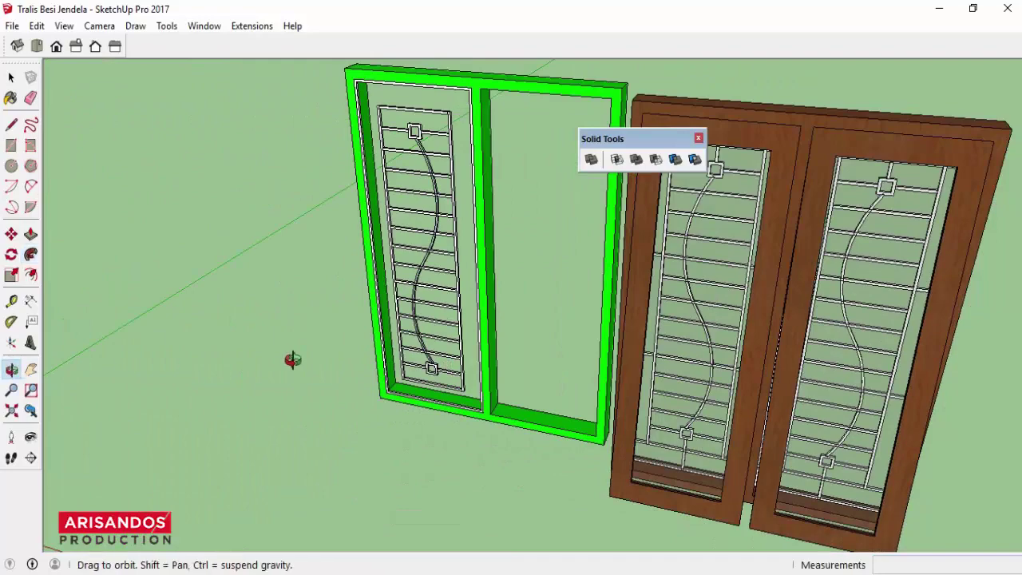
{"action": "left_click_drag", "start_coordinate": [290, 358], "coordinate": [542, 188]}
{"action": "scroll", "coordinate": [424, 141], "scroll_direction": "up", "scroll_amount": 2}
{"action": "scroll", "coordinate": [434, 128], "scroll_direction": "up", "scroll_amount": 1}
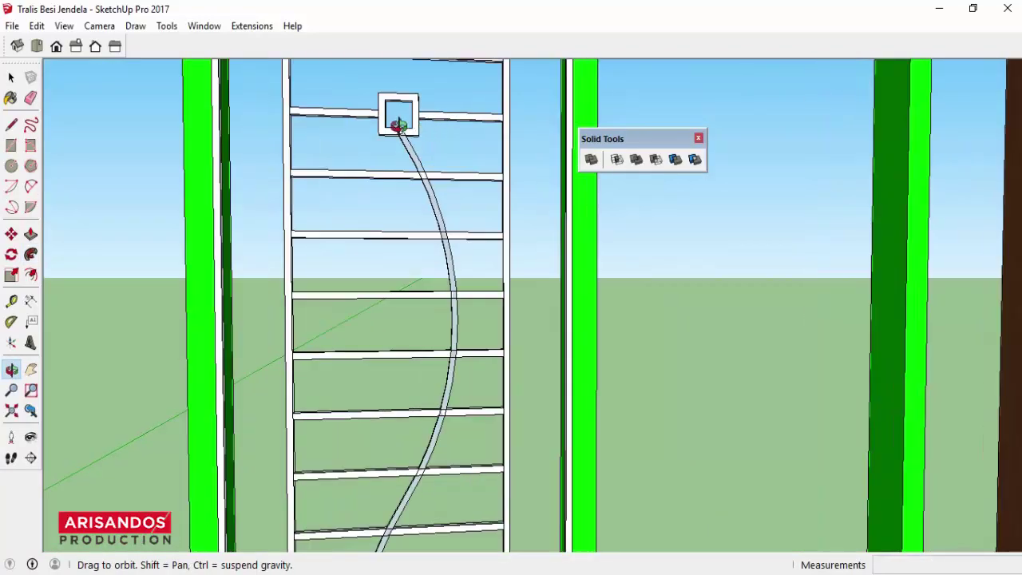
{"action": "scroll", "coordinate": [400, 119], "scroll_direction": "down", "scroll_amount": 1}
{"action": "scroll", "coordinate": [365, 87], "scroll_direction": "up", "scroll_amount": 1}
{"action": "scroll", "coordinate": [391, 111], "scroll_direction": "up", "scroll_amount": 2}
{"action": "scroll", "coordinate": [375, 110], "scroll_direction": "up", "scroll_amount": 2}
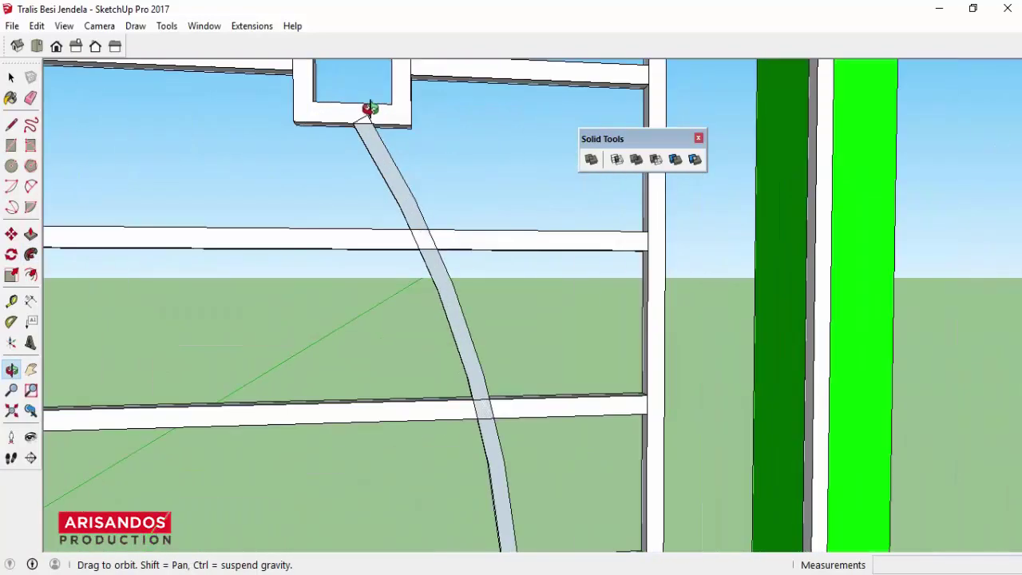
{"action": "scroll", "coordinate": [359, 97], "scroll_direction": "down", "scroll_amount": 2}
{"action": "scroll", "coordinate": [357, 94], "scroll_direction": "down", "scroll_amount": 2}
{"action": "scroll", "coordinate": [357, 94], "scroll_direction": "down", "scroll_amount": 3}
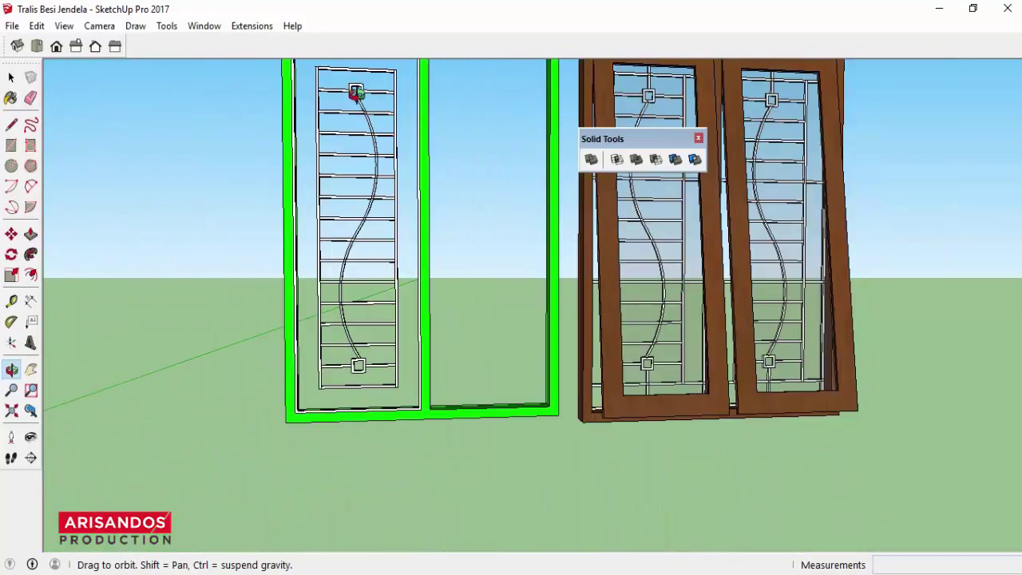
{"action": "scroll", "coordinate": [356, 95], "scroll_direction": "down", "scroll_amount": 1}
{"action": "scroll", "coordinate": [353, 285], "scroll_direction": "up", "scroll_amount": 2}
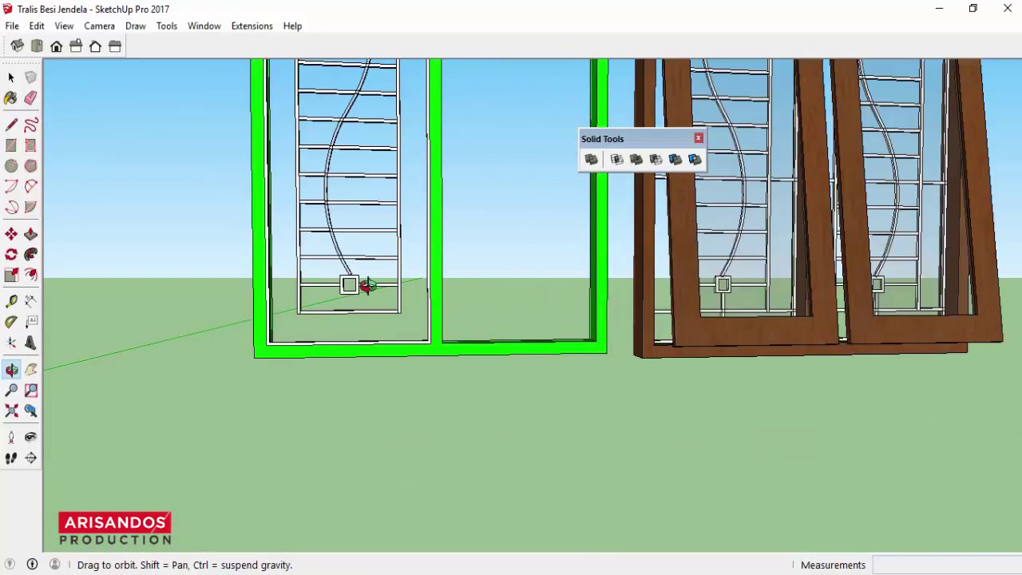
{"action": "scroll", "coordinate": [342, 273], "scroll_direction": "up", "scroll_amount": 2}
{"action": "scroll", "coordinate": [336, 263], "scroll_direction": "up", "scroll_amount": 2}
{"action": "scroll", "coordinate": [312, 272], "scroll_direction": "up", "scroll_amount": 1}
{"action": "scroll", "coordinate": [284, 279], "scroll_direction": "up", "scroll_amount": 2}
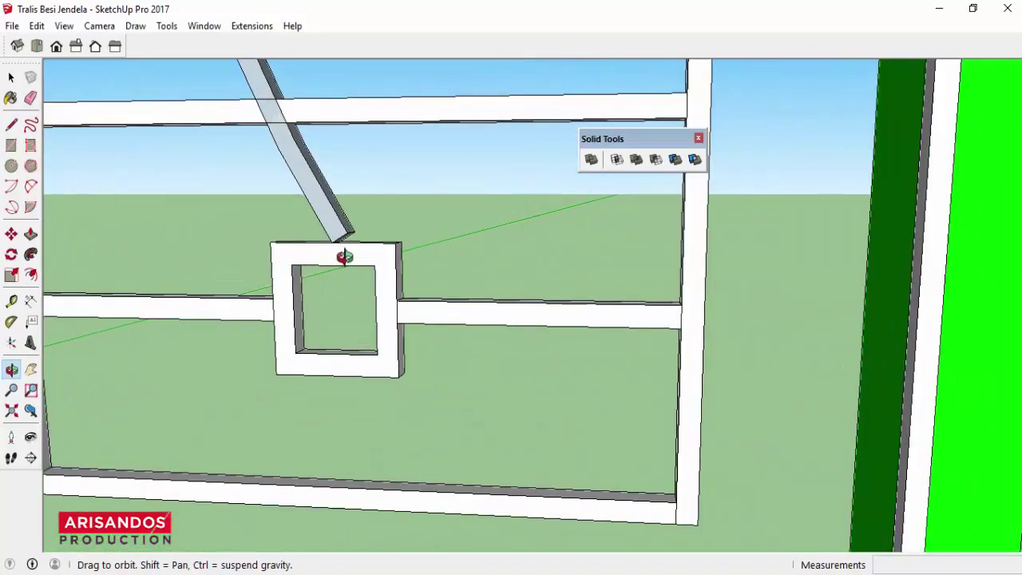
{"action": "scroll", "coordinate": [343, 258], "scroll_direction": "up", "scroll_amount": 2}
{"action": "scroll", "coordinate": [383, 234], "scroll_direction": "up", "scroll_amount": 1}
{"action": "scroll", "coordinate": [346, 258], "scroll_direction": "up", "scroll_amount": 3}
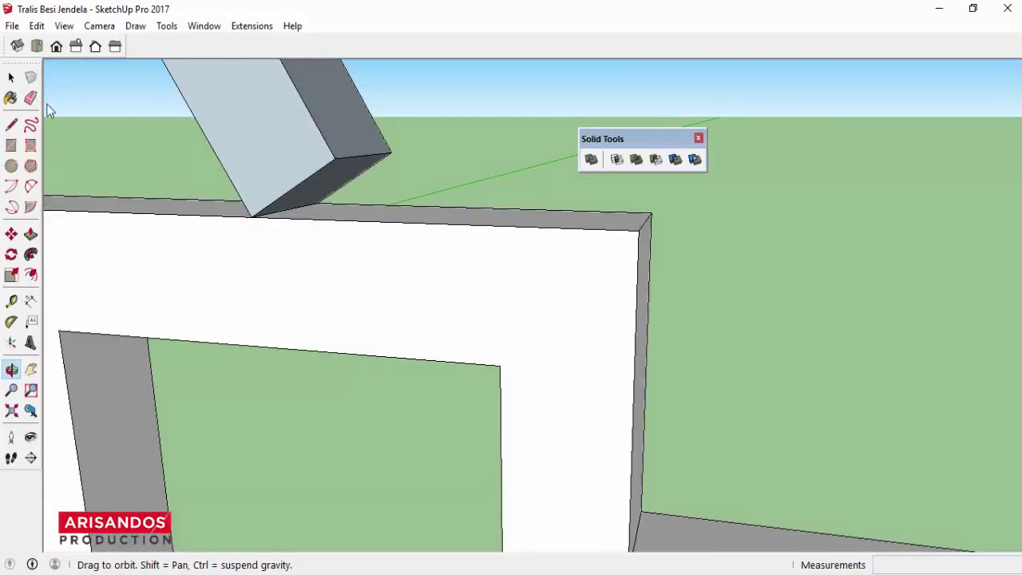
Step: Push the bar's slanted lower end face in 0.5 cm, then zoom to fit the whole model
{"action": "left_click", "coordinate": [11, 77]}
{"action": "left_click", "coordinate": [310, 182]}
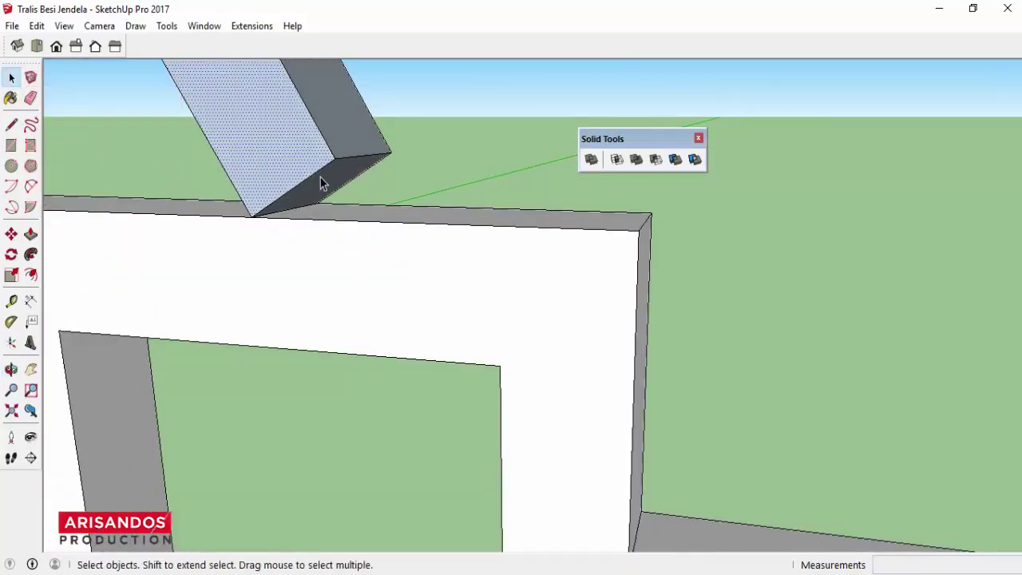
{"action": "left_click", "coordinate": [308, 172]}
{"action": "left_click", "coordinate": [332, 182]}
{"action": "scroll", "coordinate": [331, 182], "scroll_direction": "up", "scroll_amount": 3}
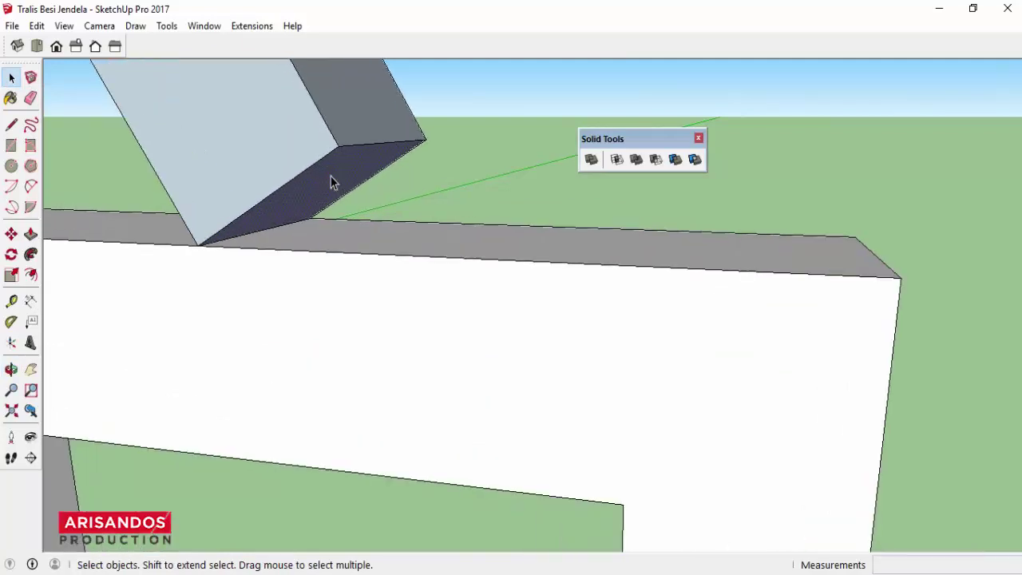
{"action": "left_click", "coordinate": [30, 234]}
{"action": "left_click", "coordinate": [297, 204]}
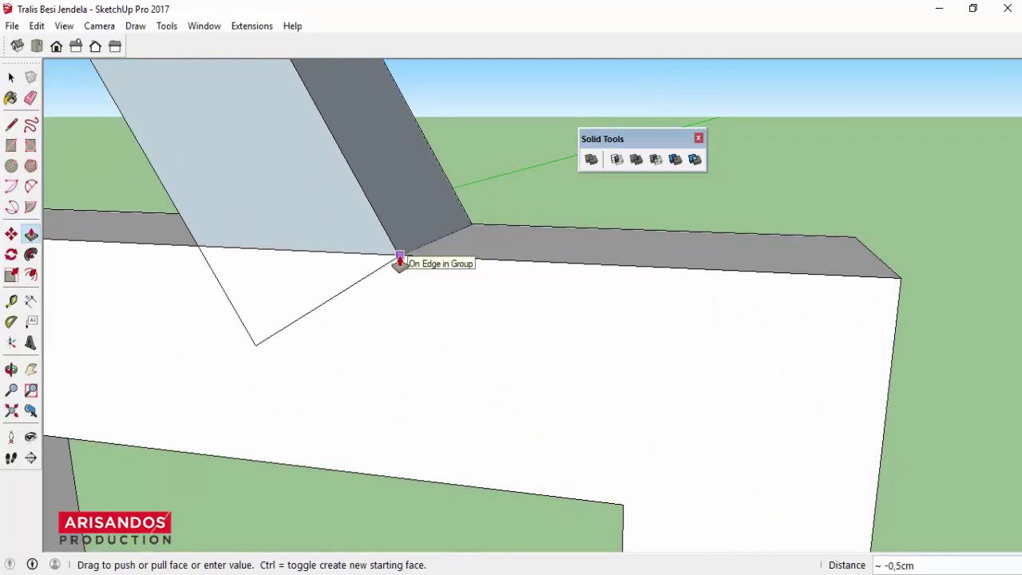
{"action": "left_click", "coordinate": [400, 262]}
{"action": "scroll", "coordinate": [419, 239], "scroll_direction": "down", "scroll_amount": 4}
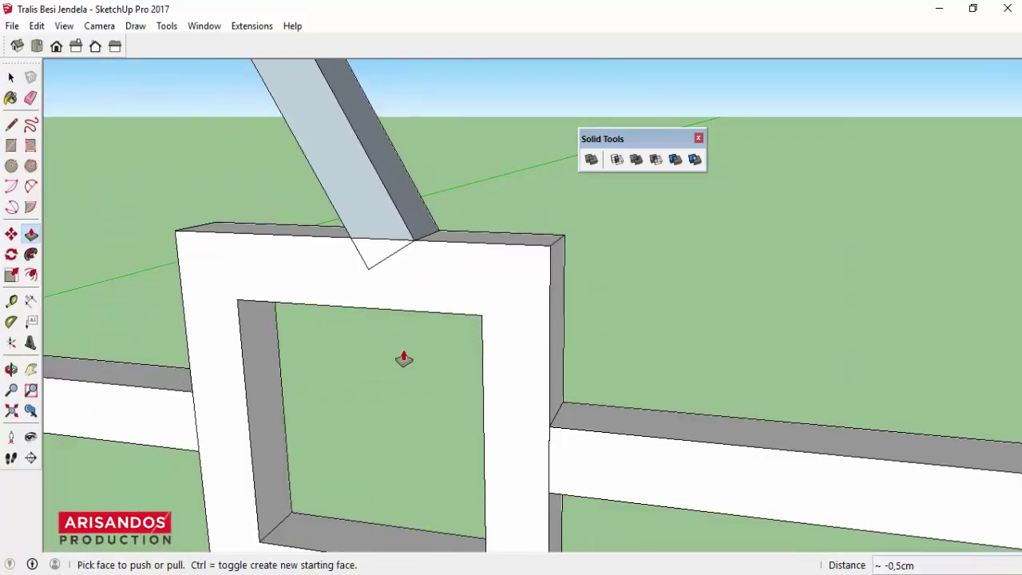
{"action": "left_click", "coordinate": [12, 410]}
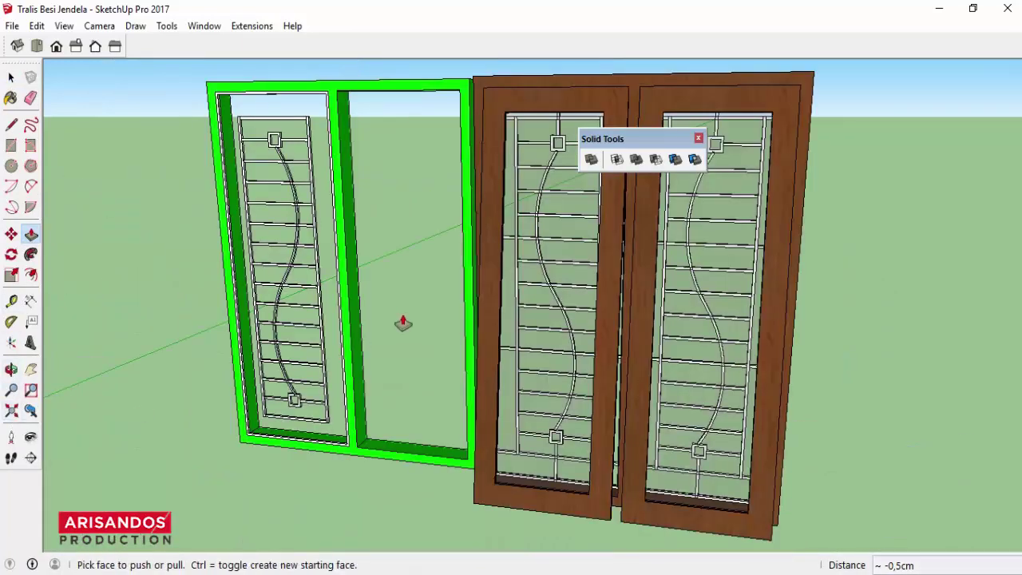
{"action": "scroll", "coordinate": [292, 331], "scroll_direction": "up", "scroll_amount": 4}
{"action": "middle_click_drag", "start_coordinate": [295, 327], "coordinate": [337, 261]}
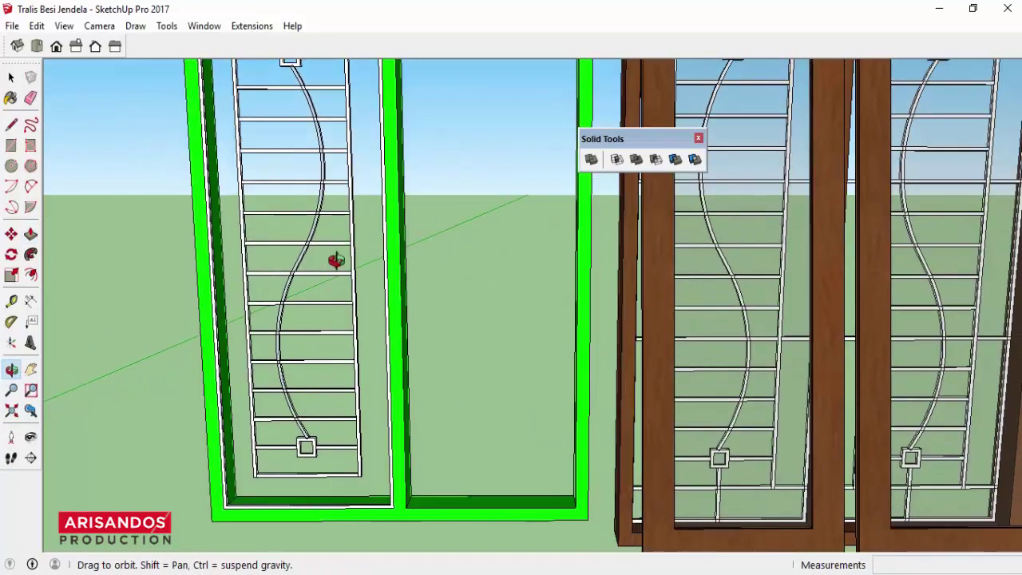
{"action": "scroll", "coordinate": [336, 260], "scroll_direction": "down", "scroll_amount": 3}
{"action": "scroll", "coordinate": [396, 262], "scroll_direction": "down", "scroll_amount": 2}
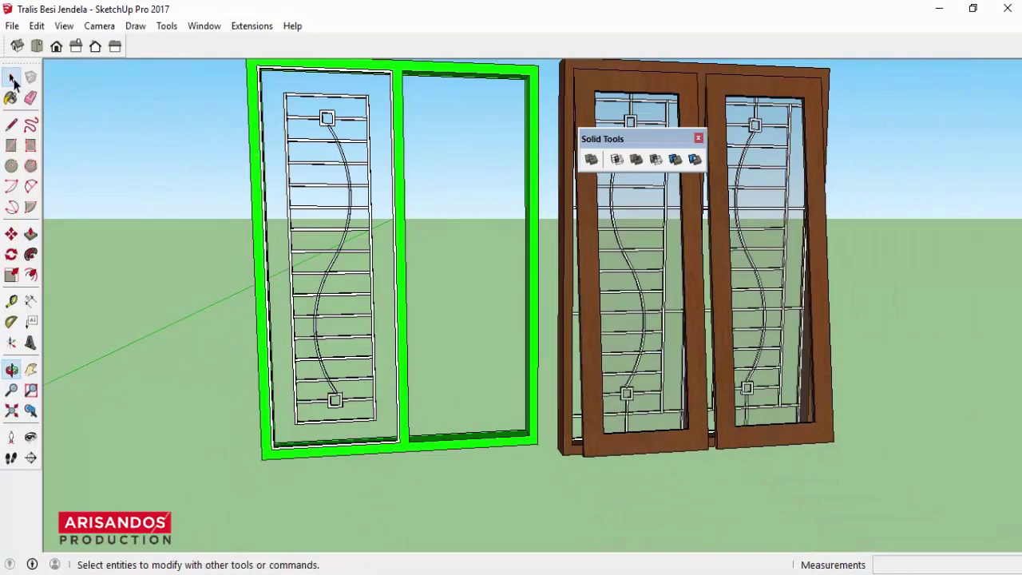
{"action": "left_click", "coordinate": [12, 78]}
{"action": "scroll", "coordinate": [309, 239], "scroll_direction": "down", "scroll_amount": 2}
{"action": "scroll", "coordinate": [329, 385], "scroll_direction": "up", "scroll_amount": 2}
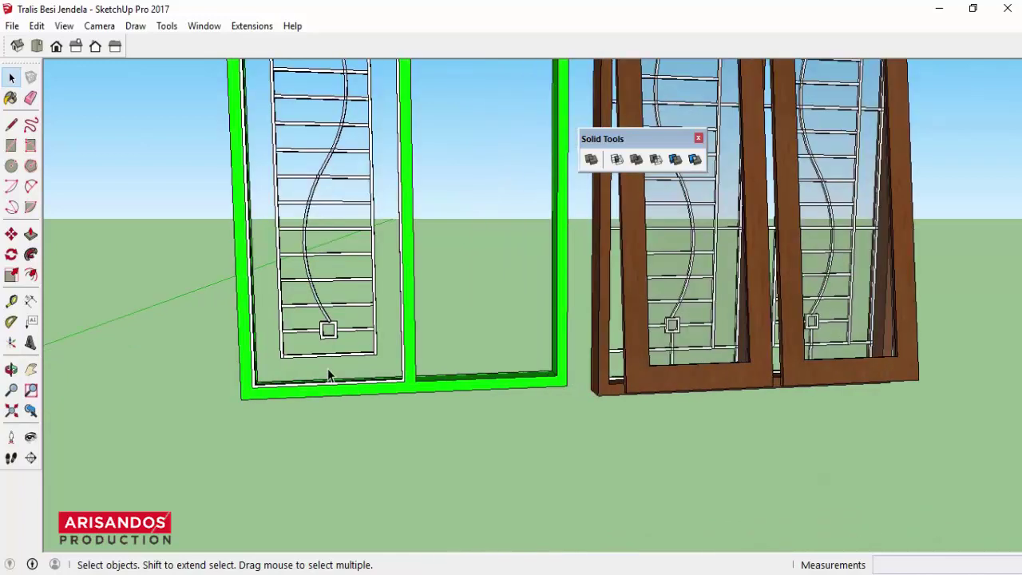
{"action": "scroll", "coordinate": [330, 372], "scroll_direction": "down", "scroll_amount": 1}
{"action": "scroll", "coordinate": [334, 354], "scroll_direction": "down", "scroll_amount": 2}
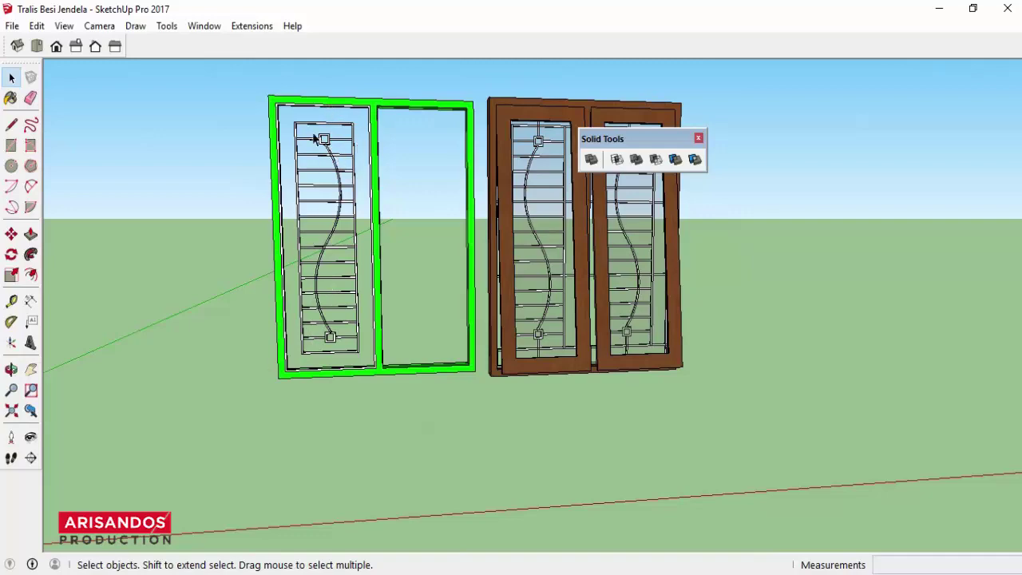
{"action": "scroll", "coordinate": [352, 347], "scroll_direction": "up", "scroll_amount": 3}
{"action": "scroll", "coordinate": [335, 344], "scroll_direction": "up", "scroll_amount": 2}
{"action": "scroll", "coordinate": [319, 338], "scroll_direction": "up", "scroll_amount": 2}
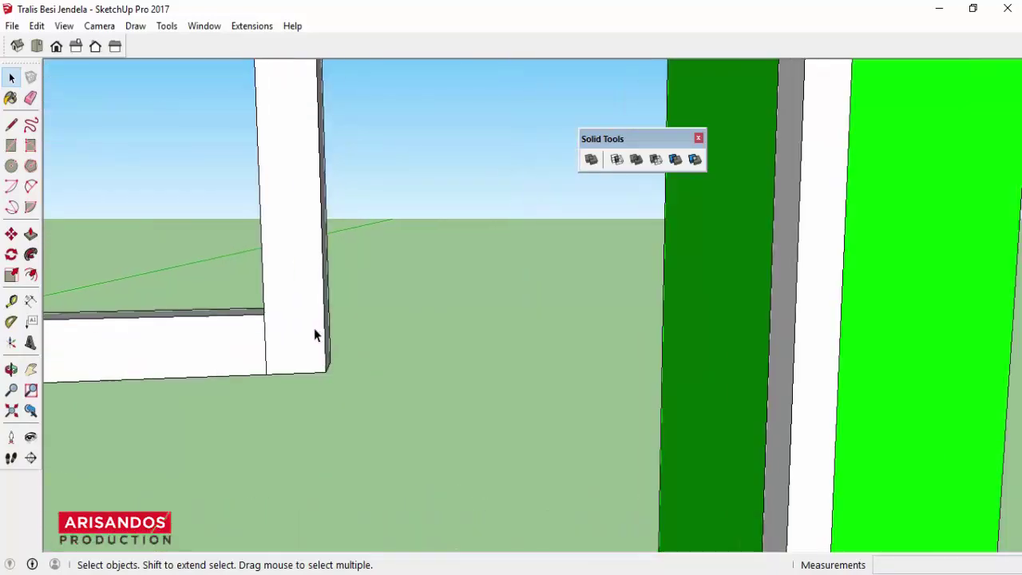
{"action": "scroll", "coordinate": [314, 335], "scroll_direction": "up", "scroll_amount": 2}
{"action": "left_click", "coordinate": [12, 370]}
{"action": "mouse_move", "coordinate": [184, 335]}
{"action": "left_mouse_down"}
{"action": "mouse_move", "coordinate": [222, 315]}
{"action": "mouse_move", "coordinate": [266, 335]}
{"action": "mouse_move", "coordinate": [294, 318]}
{"action": "mouse_move", "coordinate": [306, 324]}
{"action": "left_mouse_up"}
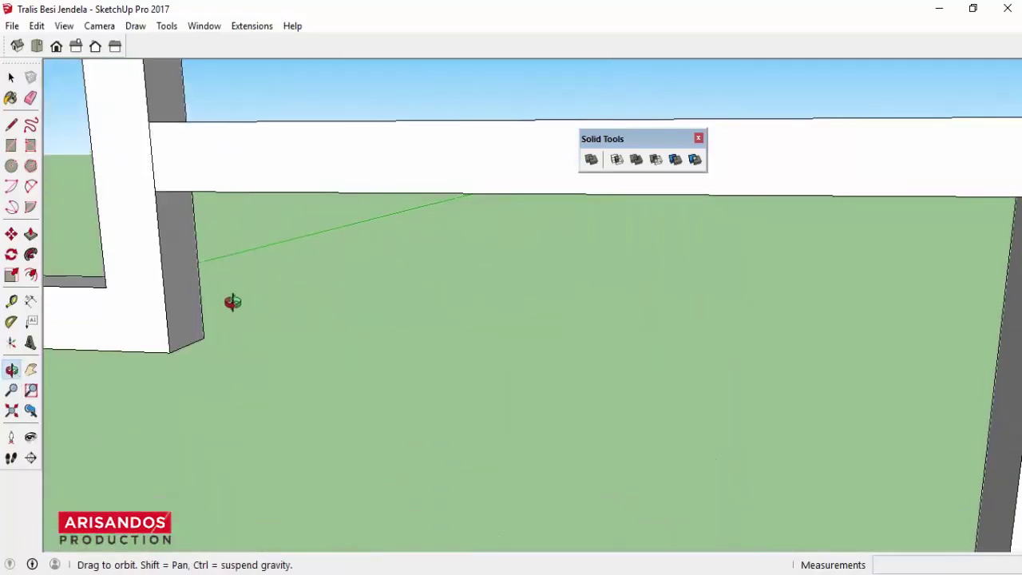
{"action": "left_click", "coordinate": [11, 411]}
{"action": "scroll", "coordinate": [319, 427], "scroll_direction": "up", "scroll_amount": 3}
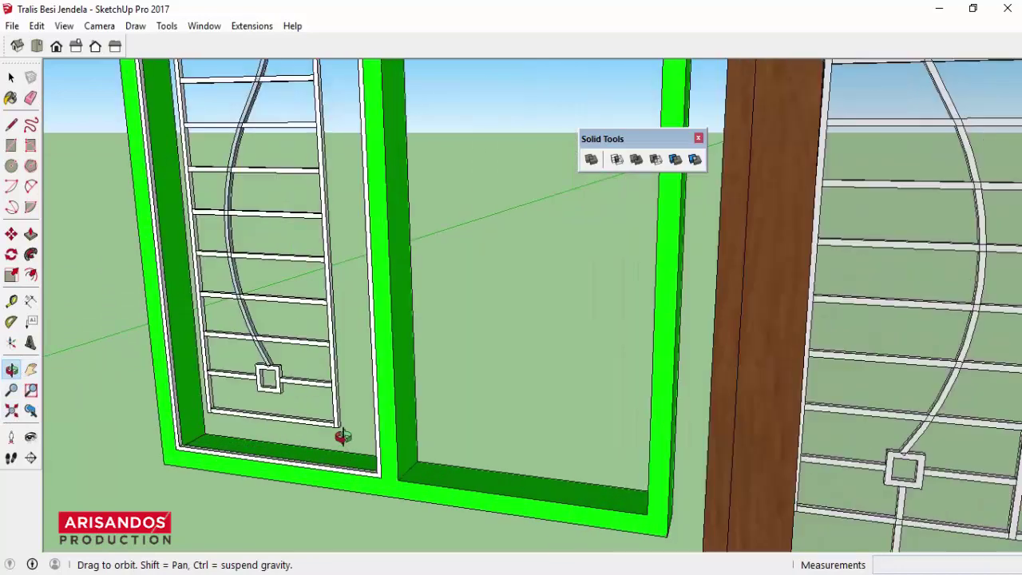
{"action": "scroll", "coordinate": [342, 434], "scroll_direction": "up", "scroll_amount": 2}
{"action": "left_click", "coordinate": [9, 78]}
{"action": "scroll", "coordinate": [335, 424], "scroll_direction": "up", "scroll_amount": 2}
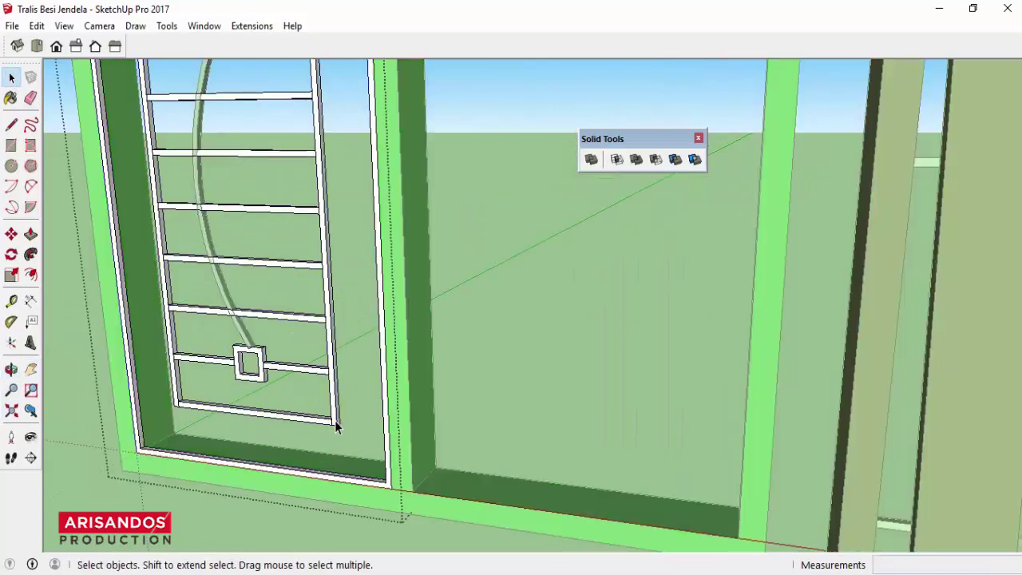
{"action": "scroll", "coordinate": [337, 421], "scroll_direction": "up", "scroll_amount": 2}
{"action": "scroll", "coordinate": [337, 422], "scroll_direction": "up", "scroll_amount": 3}
{"action": "scroll", "coordinate": [337, 421], "scroll_direction": "up", "scroll_amount": 1}
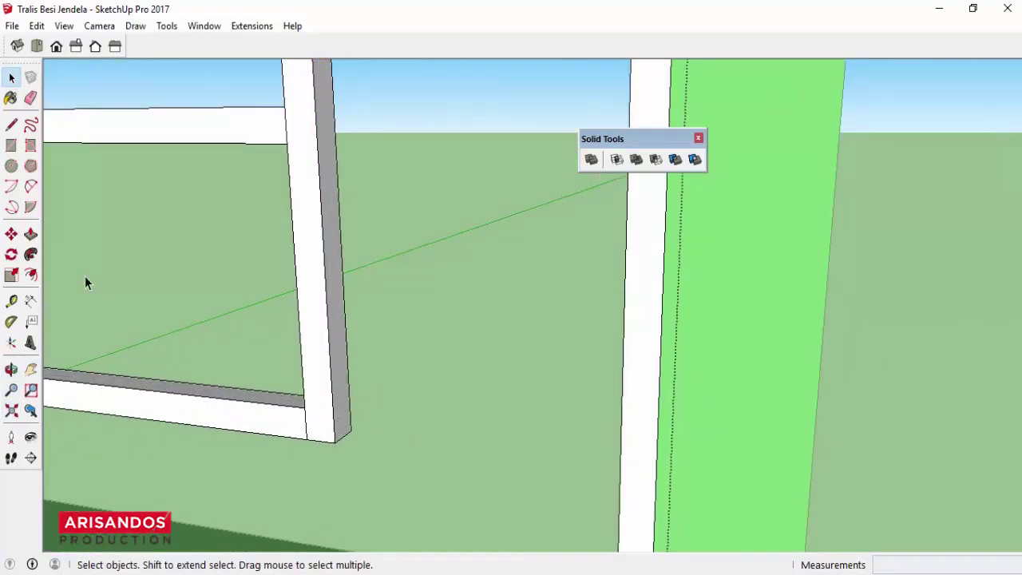
Step: Draw a small square on the side bar's bottom end and make it a group
{"action": "left_click", "coordinate": [11, 146]}
{"action": "left_click", "coordinate": [334, 441]}
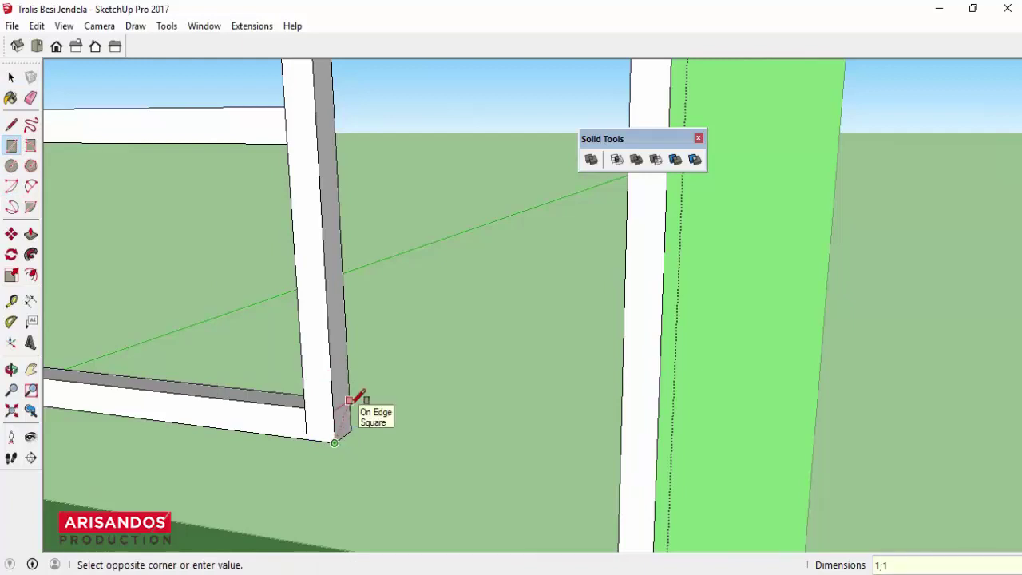
{"action": "left_click", "coordinate": [349, 399]}
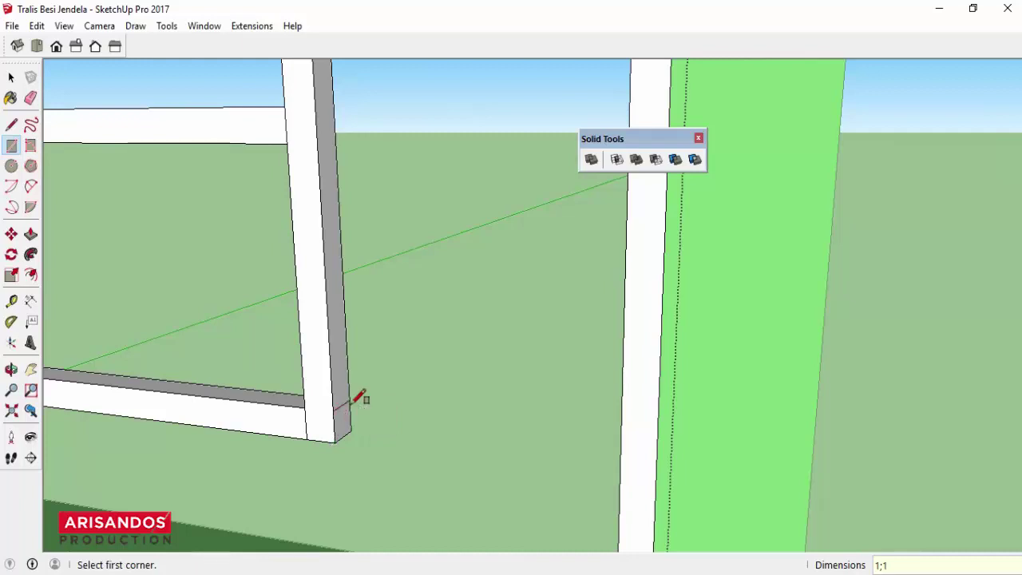
{"action": "left_click", "coordinate": [30, 234]}
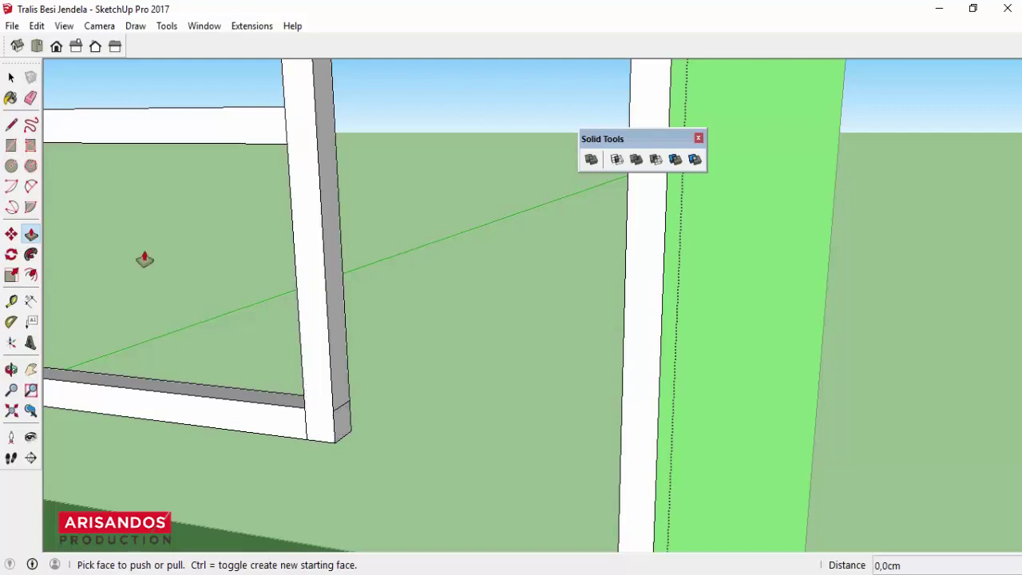
{"action": "left_click", "coordinate": [12, 78]}
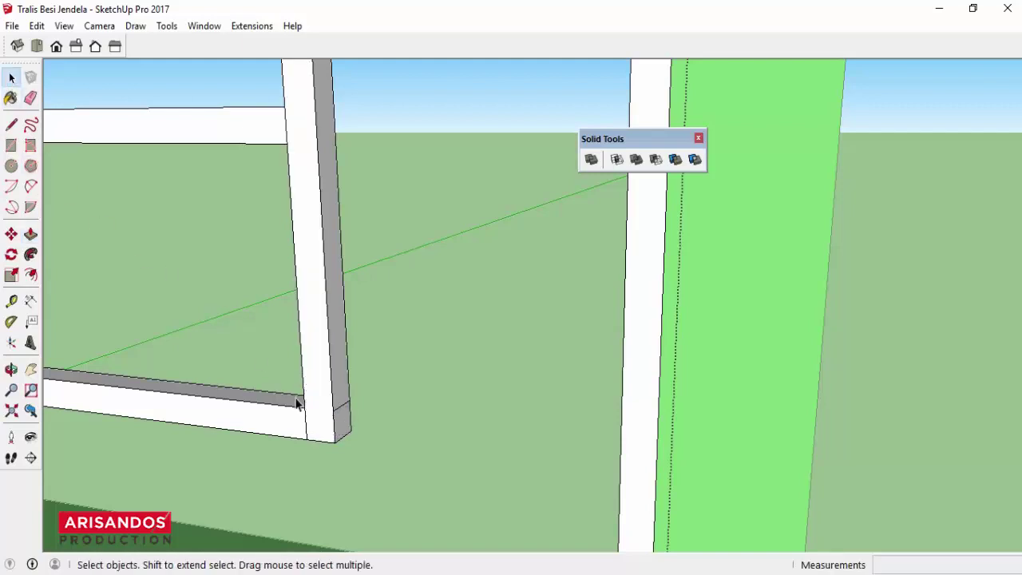
{"action": "right_click", "coordinate": [346, 429]}
{"action": "left_click", "coordinate": [410, 232]}
Step: Inside the group, pull the square 9,0 cm to reach the sash frame, then exit the group
{"action": "double_click", "coordinate": [343, 423]}
{"action": "left_click", "coordinate": [30, 234]}
{"action": "left_click", "coordinate": [342, 419]}
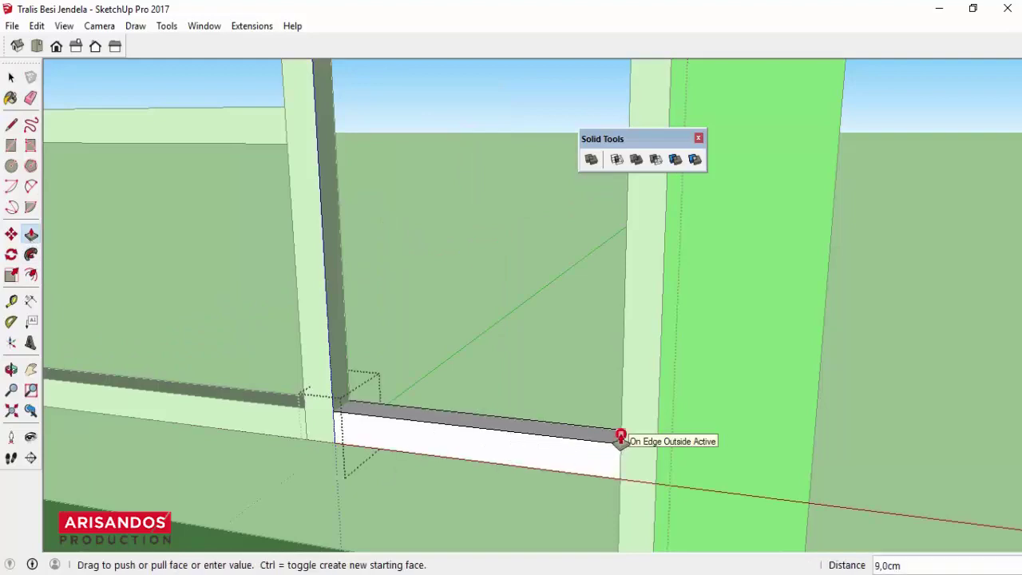
{"action": "scroll", "coordinate": [387, 458], "scroll_direction": "down", "scroll_amount": 2}
{"action": "scroll", "coordinate": [335, 445], "scroll_direction": "down", "scroll_amount": 2}
{"action": "middle_click_drag", "start_coordinate": [336, 445], "coordinate": [369, 441]}
{"action": "left_click", "coordinate": [241, 415]}
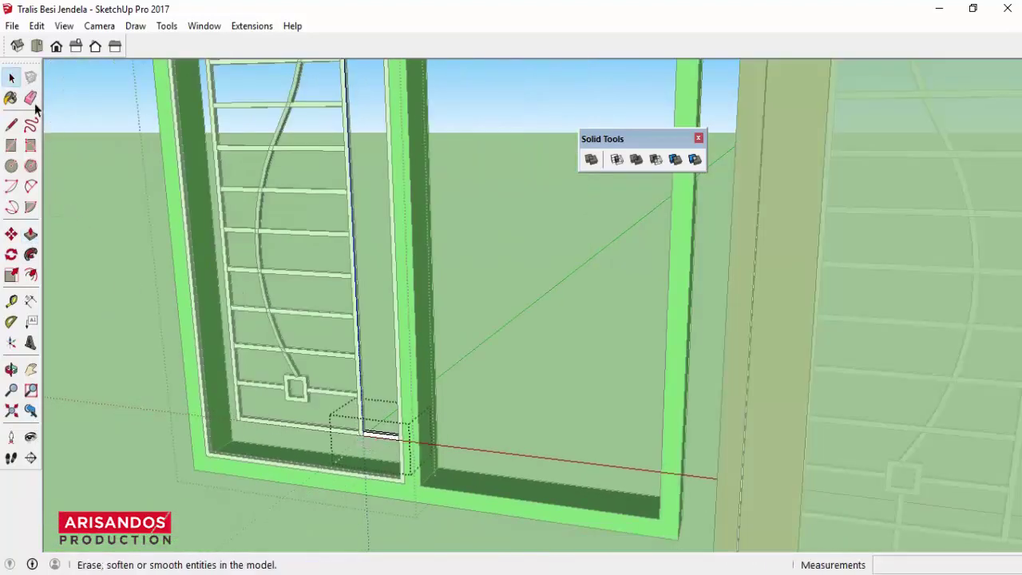
{"action": "left_click", "coordinate": [11, 77]}
{"action": "left_click", "coordinate": [367, 439]}
Step: Copy the filler bar up the trellis's right side to its top corner
{"action": "scroll", "coordinate": [365, 436], "scroll_direction": "up", "scroll_amount": 3}
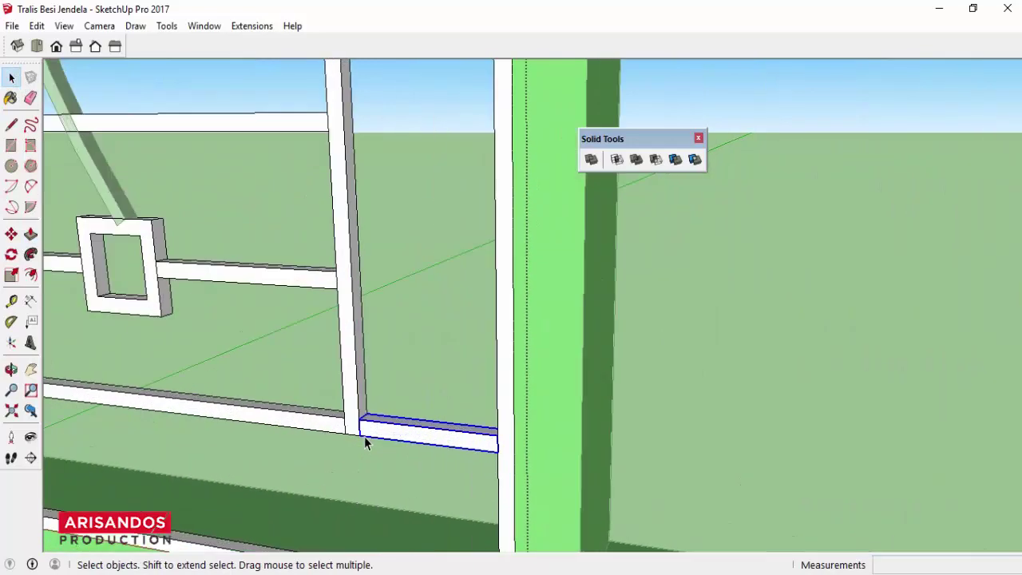
{"action": "left_click", "coordinate": [11, 234]}
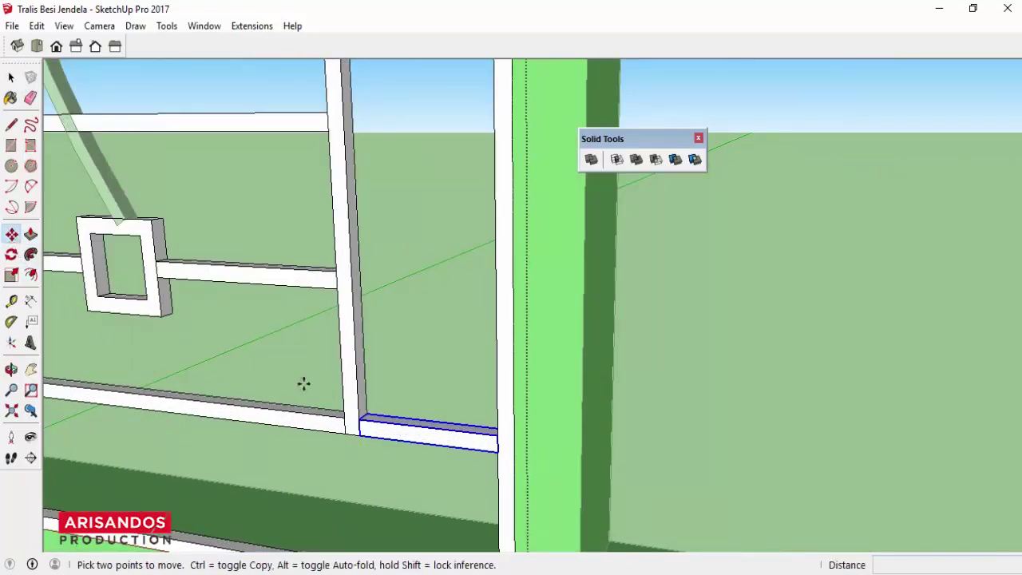
{"action": "left_click", "coordinate": [365, 423]}
{"action": "key", "text": "ctrl"}
{"action": "scroll", "coordinate": [495, 484], "scroll_direction": "down", "scroll_amount": 3}
{"action": "scroll", "coordinate": [495, 483], "scroll_direction": "down", "scroll_amount": 2}
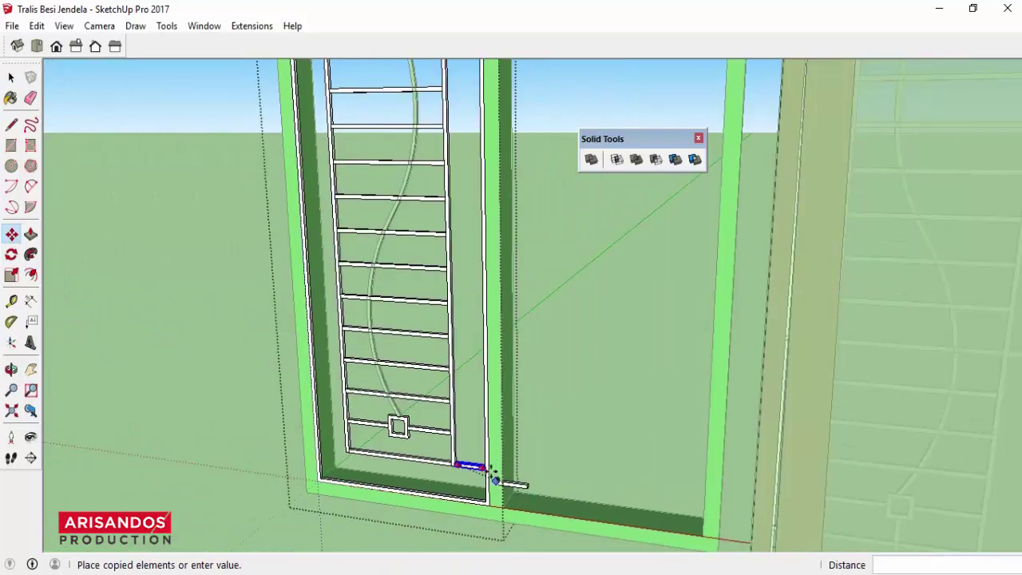
{"action": "scroll", "coordinate": [468, 342], "scroll_direction": "down", "scroll_amount": 2}
{"action": "scroll", "coordinate": [456, 228], "scroll_direction": "up", "scroll_amount": 2}
{"action": "scroll", "coordinate": [477, 186], "scroll_direction": "up", "scroll_amount": 2}
{"action": "scroll", "coordinate": [477, 186], "scroll_direction": "up", "scroll_amount": 1}
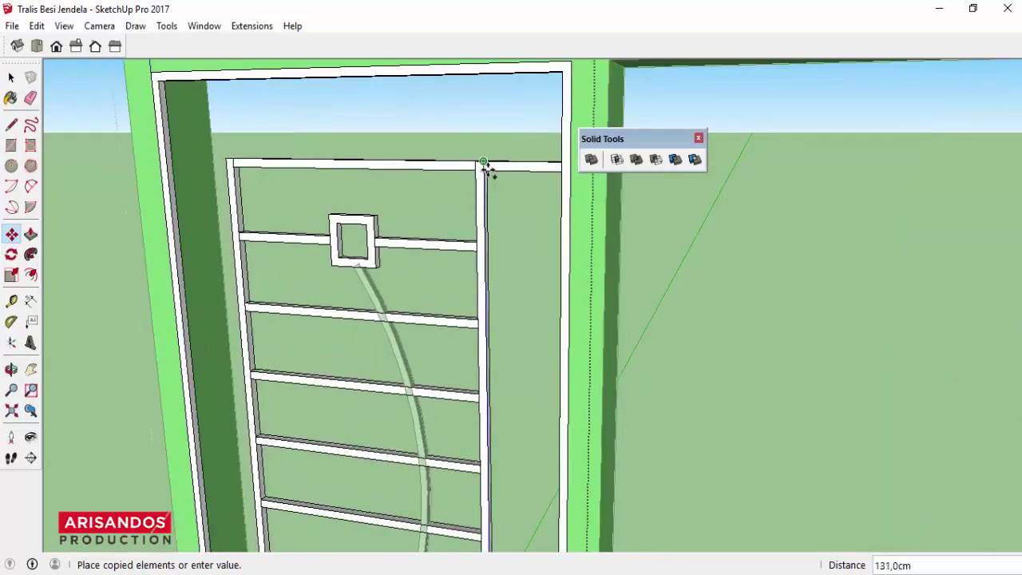
{"action": "left_click", "coordinate": [488, 168]}
{"action": "scroll", "coordinate": [487, 192], "scroll_direction": "down", "scroll_amount": 2}
{"action": "scroll", "coordinate": [485, 213], "scroll_direction": "down", "scroll_amount": 2}
{"action": "scroll", "coordinate": [481, 192], "scroll_direction": "up", "scroll_amount": 2}
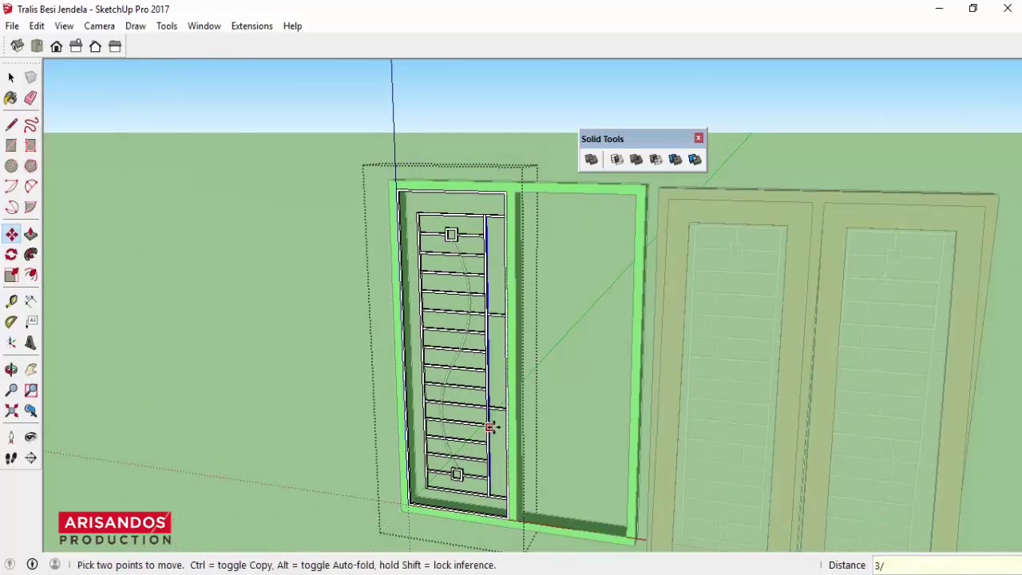
{"action": "scroll", "coordinate": [491, 427], "scroll_direction": "up", "scroll_amount": 3}
{"action": "scroll", "coordinate": [486, 295], "scroll_direction": "down", "scroll_amount": 3}
{"action": "scroll", "coordinate": [490, 223], "scroll_direction": "down", "scroll_amount": 1}
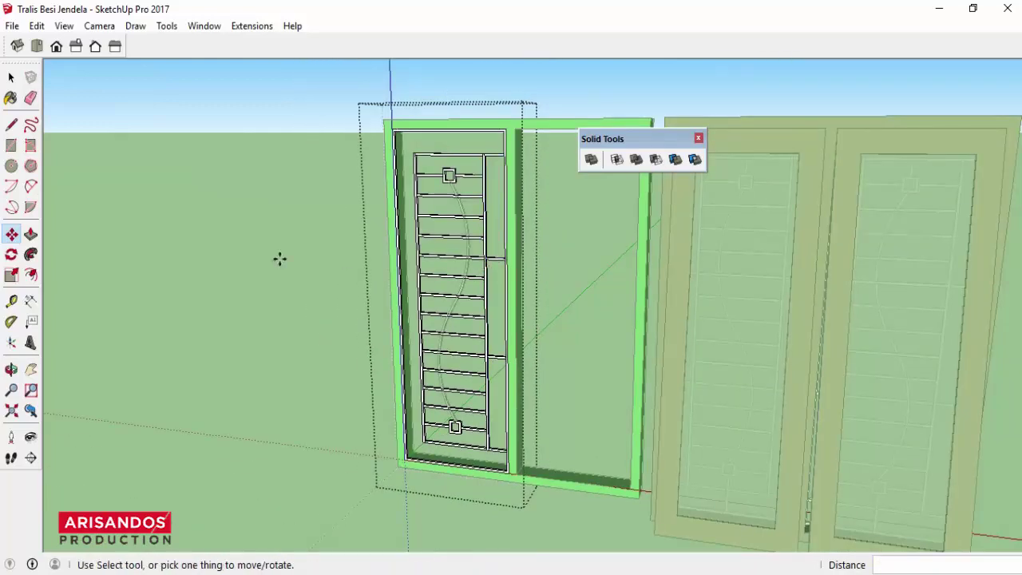
{"action": "left_click", "coordinate": [11, 77]}
{"action": "scroll", "coordinate": [488, 140], "scroll_direction": "up", "scroll_amount": 2}
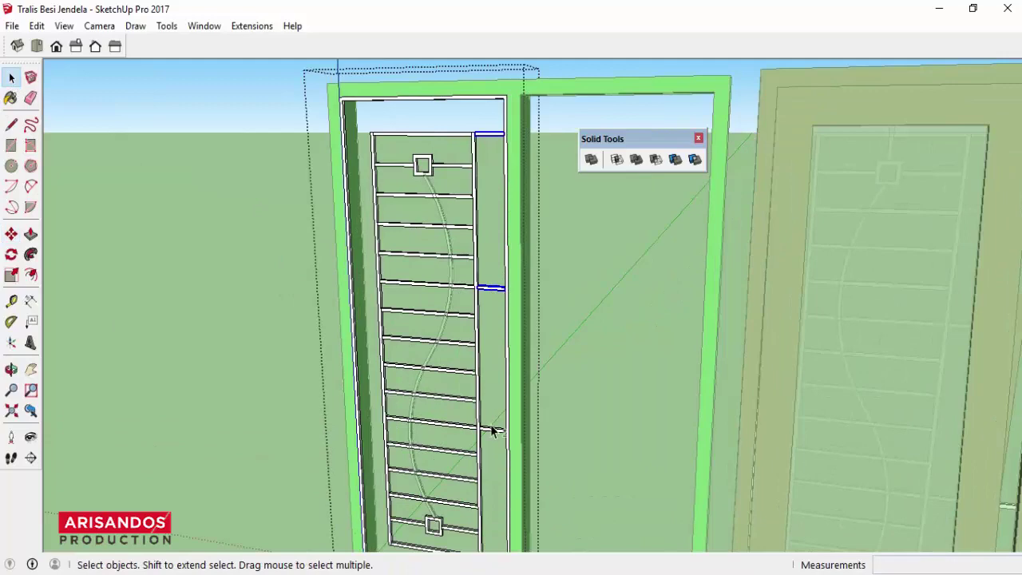
{"action": "scroll", "coordinate": [468, 418], "scroll_direction": "down", "scroll_amount": 1}
{"action": "scroll", "coordinate": [450, 421], "scroll_direction": "up", "scroll_amount": 2}
{"action": "scroll", "coordinate": [458, 422], "scroll_direction": "up", "scroll_amount": 2}
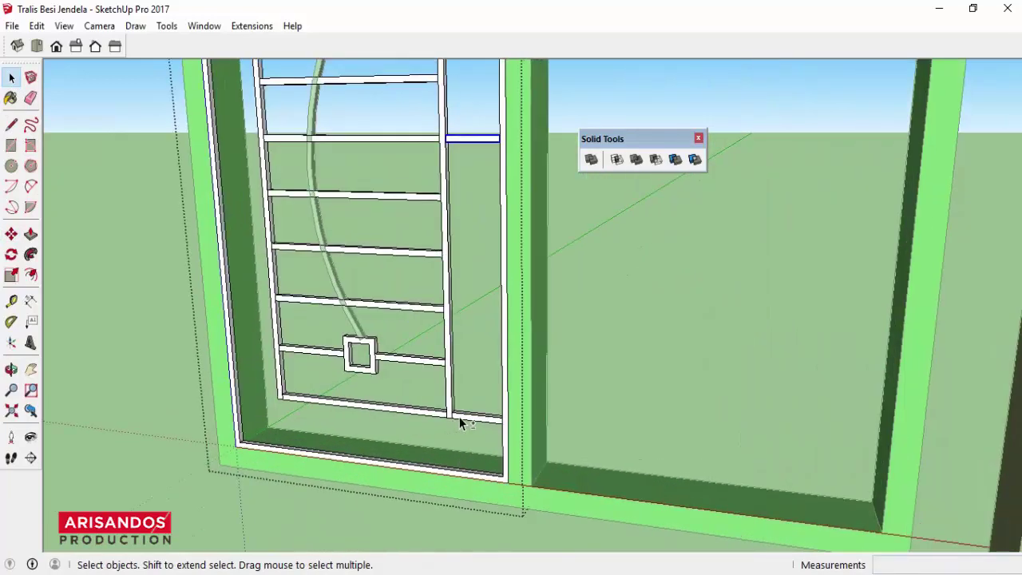
Step: Copy the lower filler bar across to the trellis's left side
{"action": "left_click", "coordinate": [11, 233]}
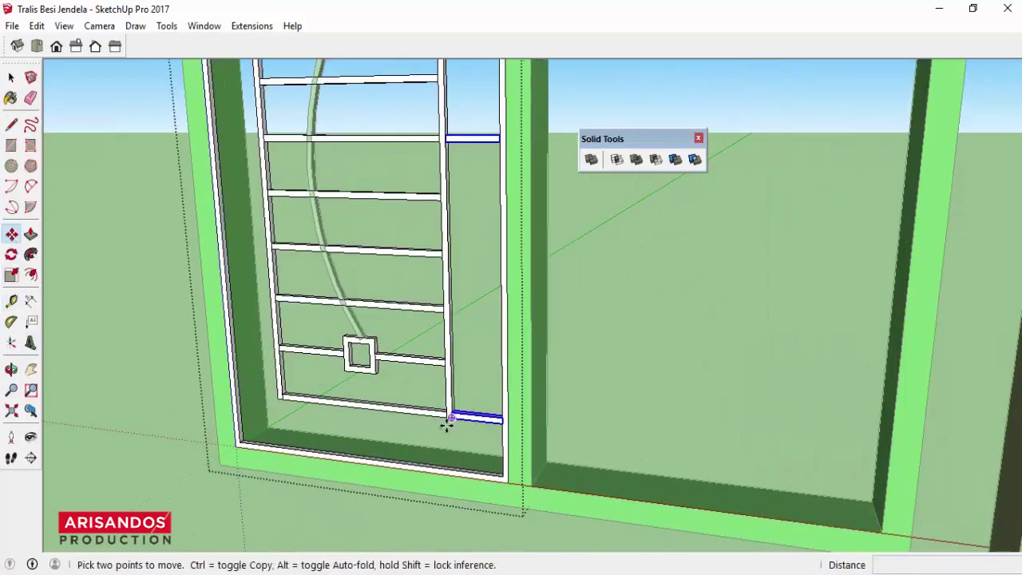
{"action": "key", "text": "ctrl"}
{"action": "left_click", "coordinate": [503, 423]}
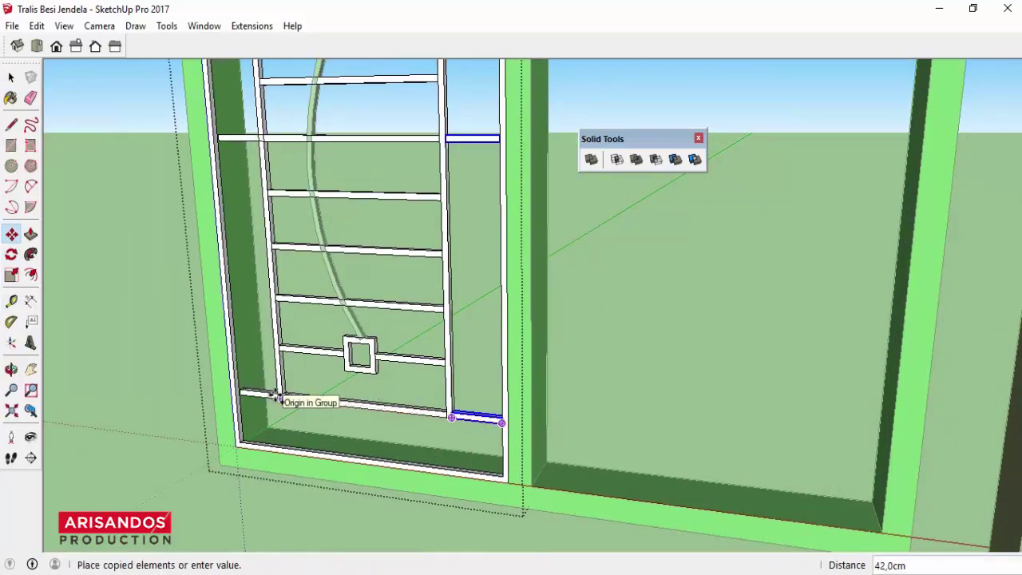
{"action": "scroll", "coordinate": [274, 397], "scroll_direction": "up", "scroll_amount": 3}
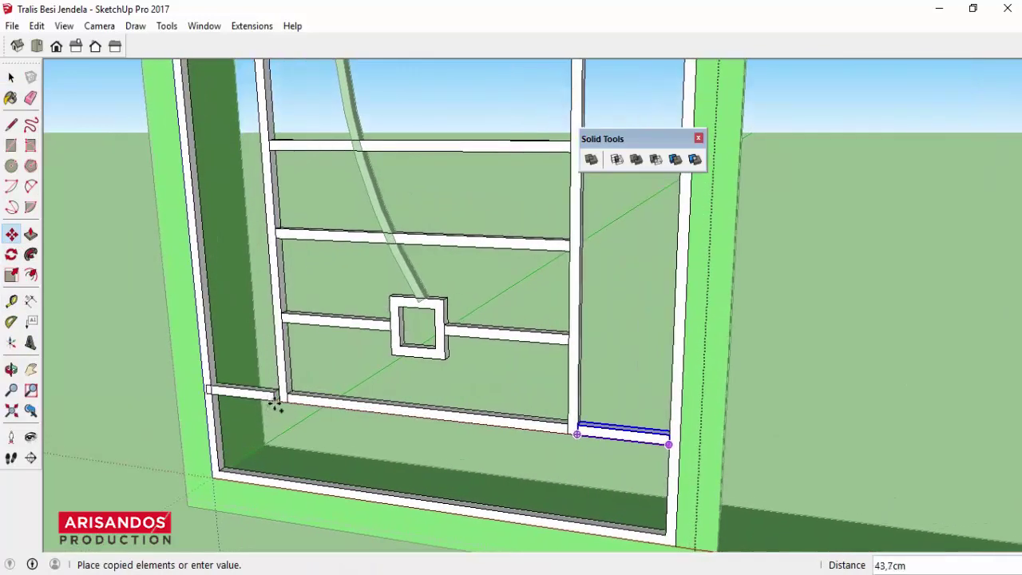
{"action": "scroll", "coordinate": [284, 403], "scroll_direction": "up", "scroll_amount": 2}
{"action": "scroll", "coordinate": [283, 405], "scroll_direction": "up", "scroll_amount": 2}
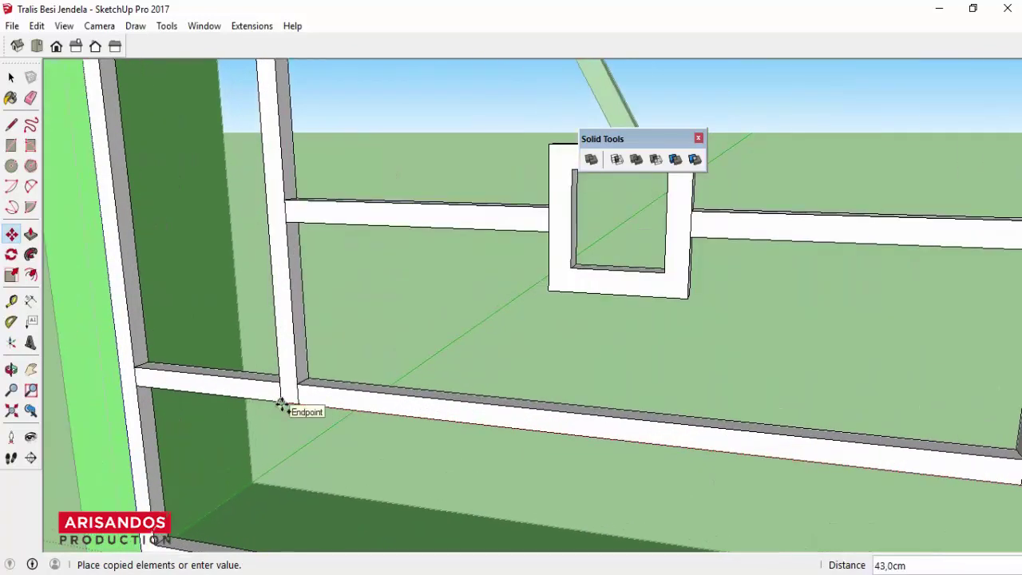
{"action": "left_click", "coordinate": [283, 404]}
{"action": "scroll", "coordinate": [303, 347], "scroll_direction": "down", "scroll_amount": 3}
{"action": "scroll", "coordinate": [355, 392], "scroll_direction": "down", "scroll_amount": 2}
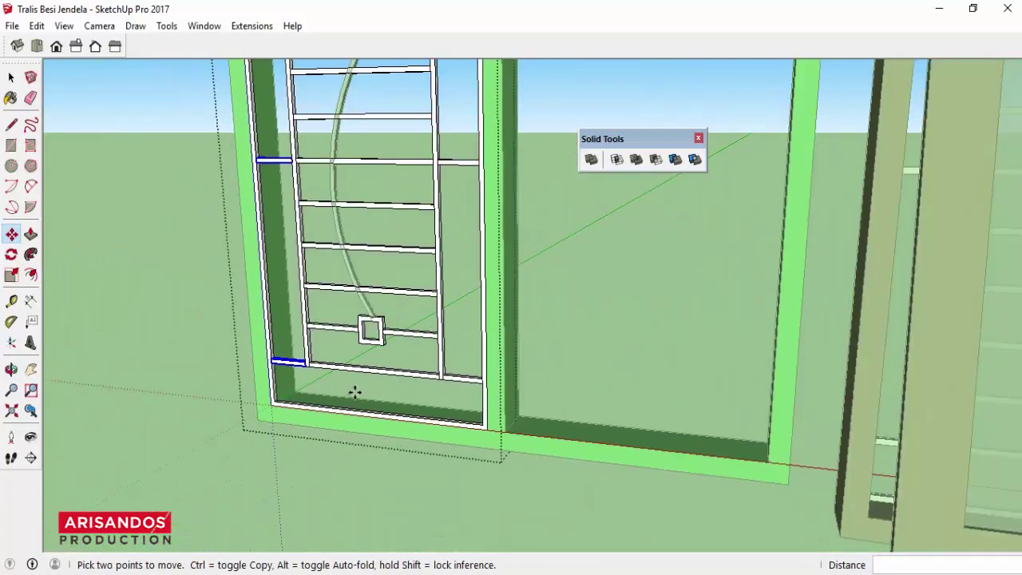
{"action": "scroll", "coordinate": [354, 392], "scroll_direction": "down", "scroll_amount": 3}
{"action": "scroll", "coordinate": [363, 270], "scroll_direction": "down", "scroll_amount": 1}
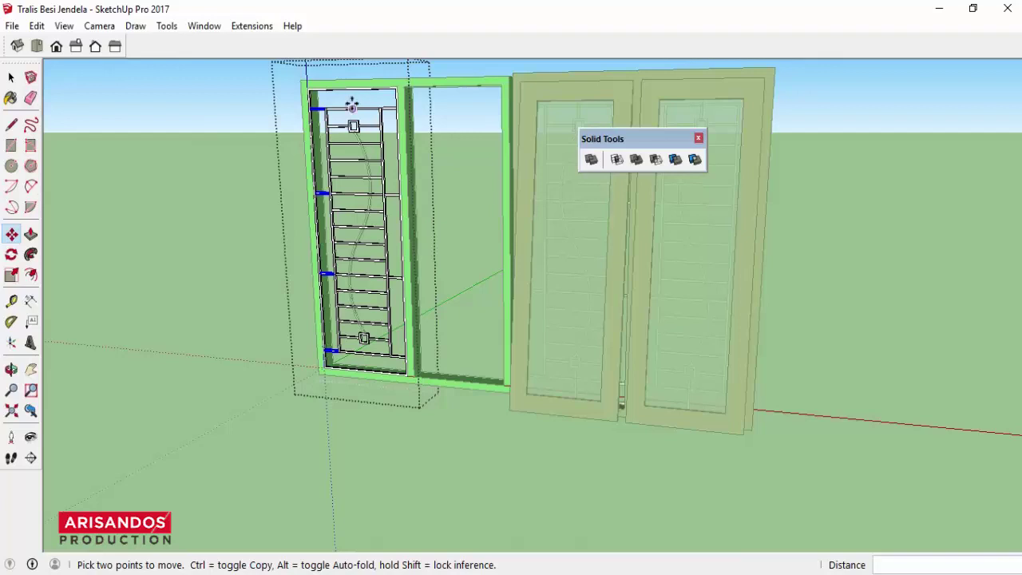
{"action": "scroll", "coordinate": [367, 401], "scroll_direction": "up", "scroll_amount": 2}
{"action": "scroll", "coordinate": [363, 373], "scroll_direction": "up", "scroll_amount": 2}
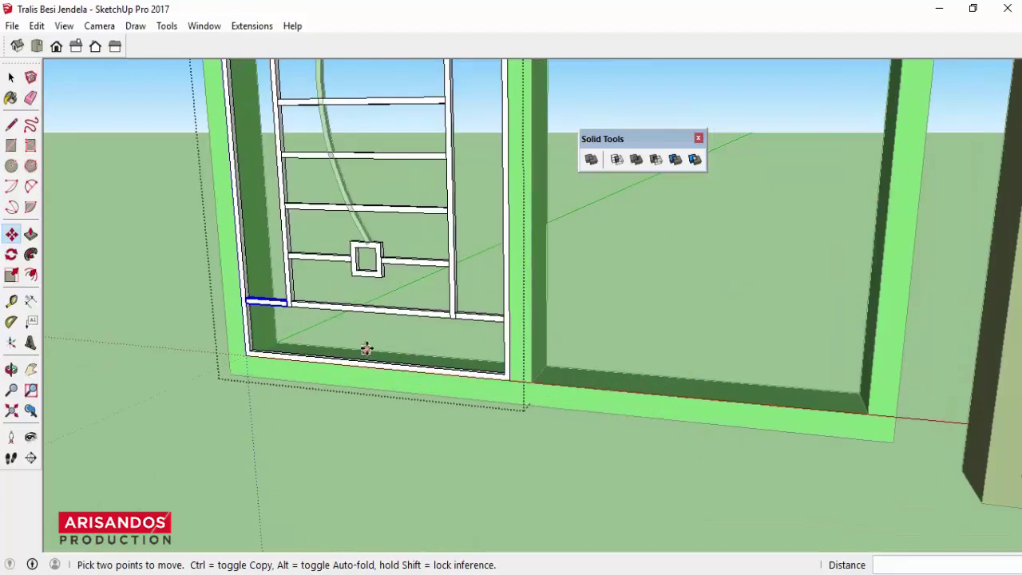
{"action": "scroll", "coordinate": [365, 349], "scroll_direction": "up", "scroll_amount": 1}
{"action": "scroll", "coordinate": [370, 345], "scroll_direction": "up", "scroll_amount": 1}
{"action": "scroll", "coordinate": [369, 344], "scroll_direction": "up", "scroll_amount": 1}
{"action": "scroll", "coordinate": [370, 344], "scroll_direction": "up", "scroll_amount": 1}
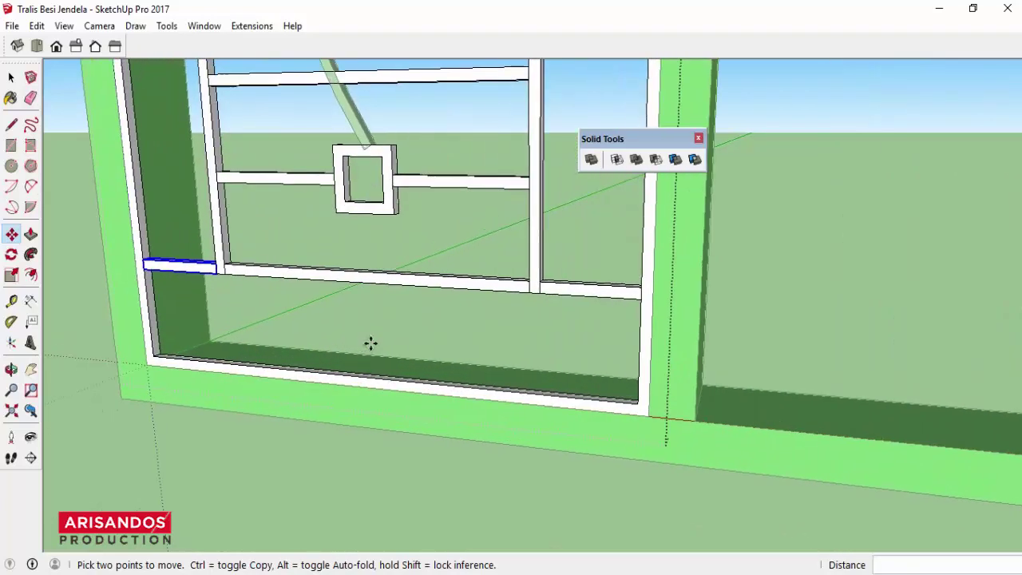
{"action": "scroll", "coordinate": [372, 344], "scroll_direction": "up", "scroll_amount": 1}
Step: In front view, draw a roughly 18.5 cm vertical line from the lower square's bottom midpoint to the bottom rail
{"action": "left_click", "coordinate": [11, 369]}
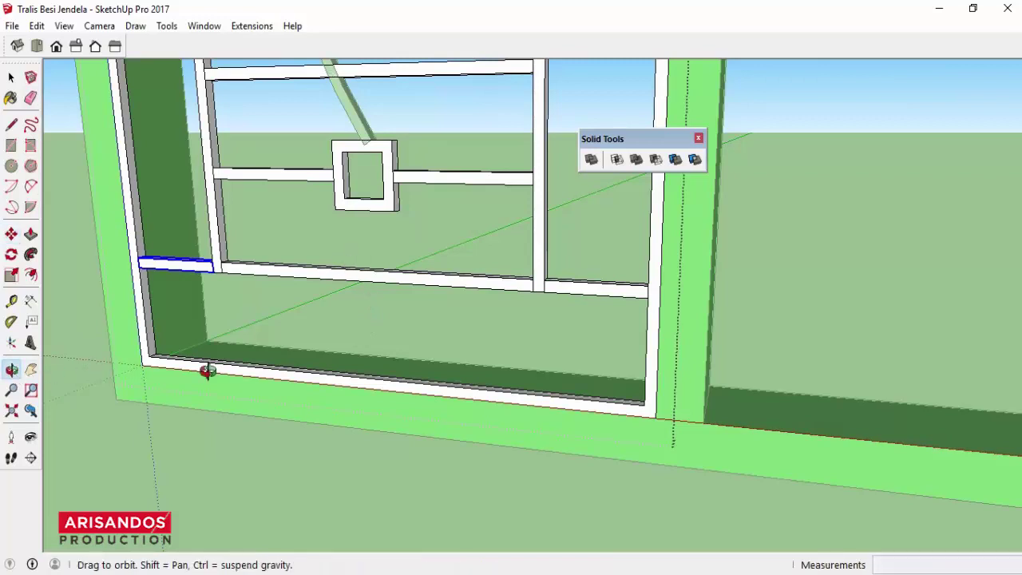
{"action": "left_click_drag", "start_coordinate": [205, 365], "coordinate": [420, 286]}
{"action": "left_click", "coordinate": [11, 124]}
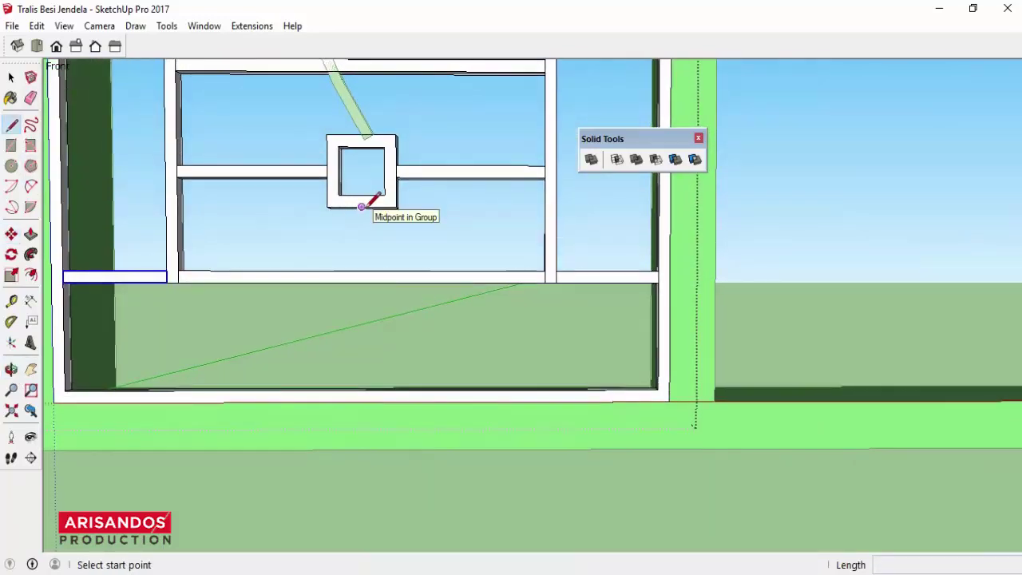
{"action": "left_click", "coordinate": [362, 206]}
{"action": "left_click", "coordinate": [362, 389]}
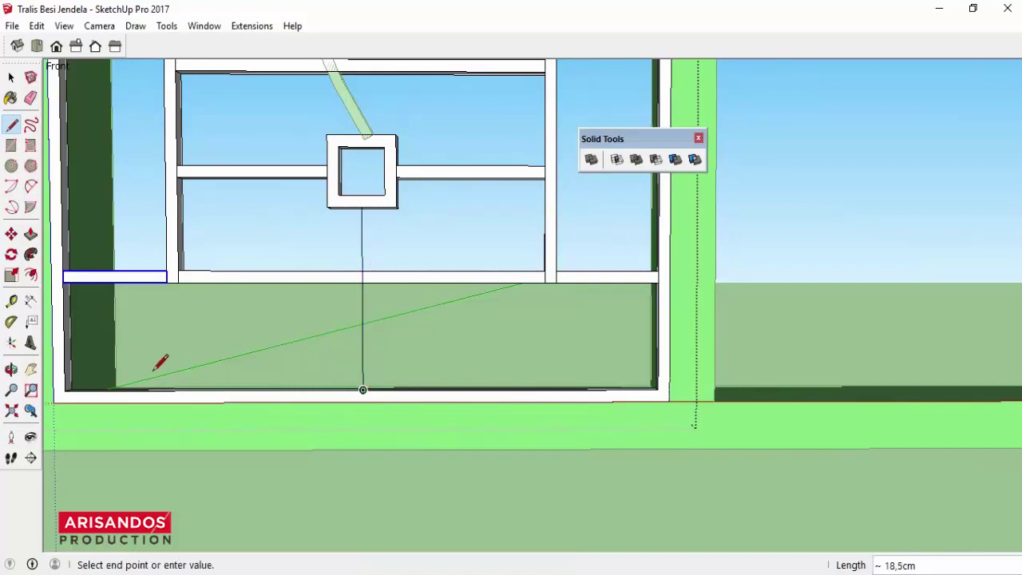
{"action": "key", "text": "Escape"}
{"action": "left_click", "coordinate": [11, 369]}
{"action": "left_click_drag", "start_coordinate": [285, 360], "coordinate": [282, 462]}
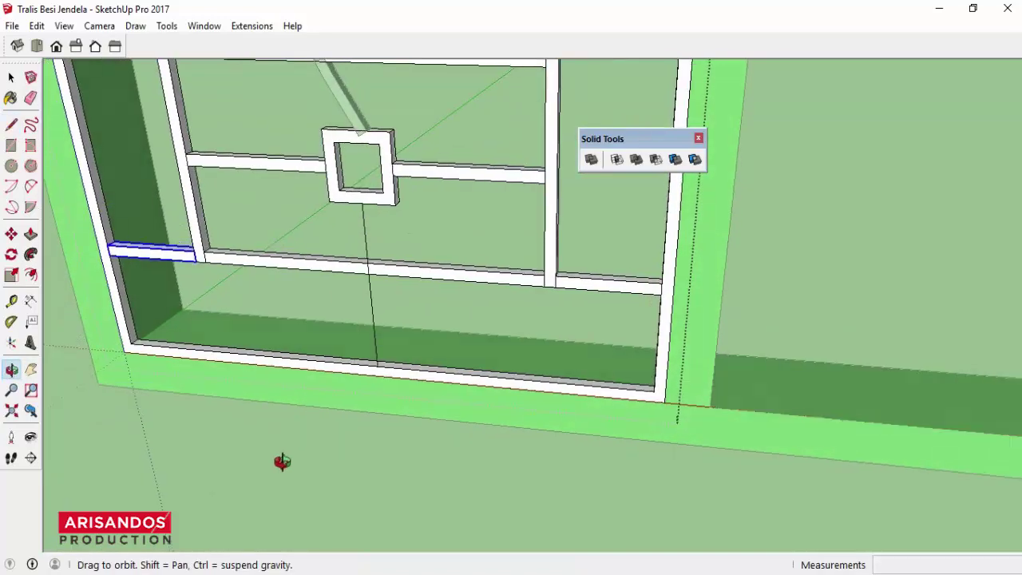
{"action": "scroll", "coordinate": [391, 371], "scroll_direction": "up", "scroll_amount": 5}
{"action": "scroll", "coordinate": [376, 338], "scroll_direction": "up", "scroll_amount": 3}
{"action": "scroll", "coordinate": [335, 383], "scroll_direction": "up", "scroll_amount": 2}
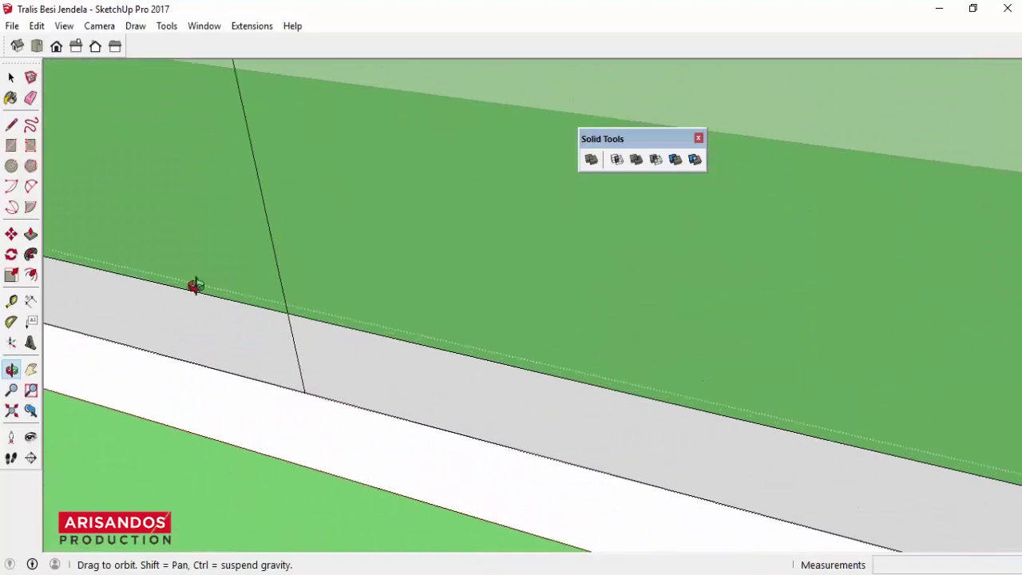
Step: Draw a small square where the line meets the bottom rail and make it a group
{"action": "left_click", "coordinate": [11, 146]}
{"action": "left_click", "coordinate": [304, 392]}
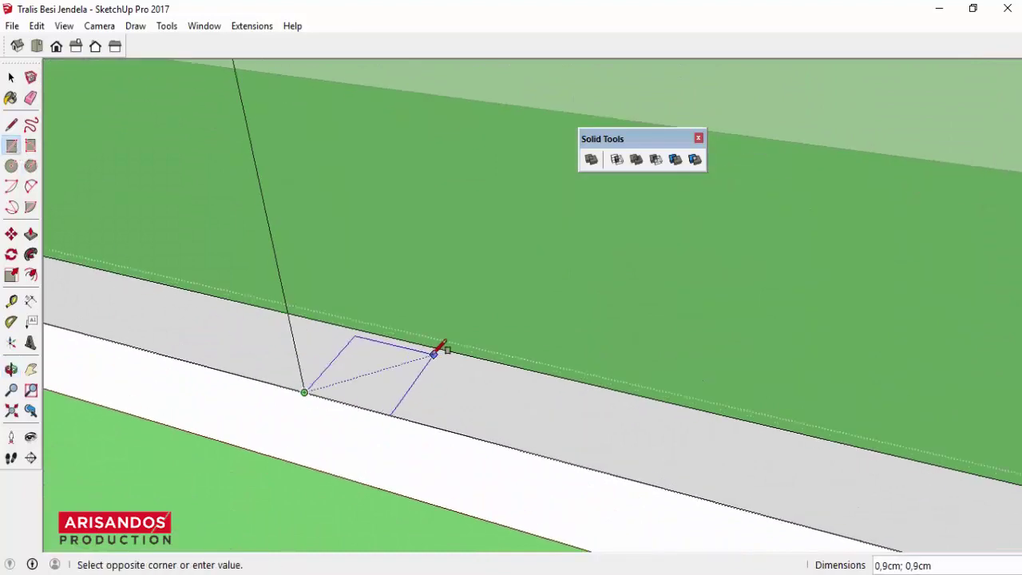
{"action": "type", "text": "1;1"}
{"action": "left_click", "coordinate": [445, 349]}
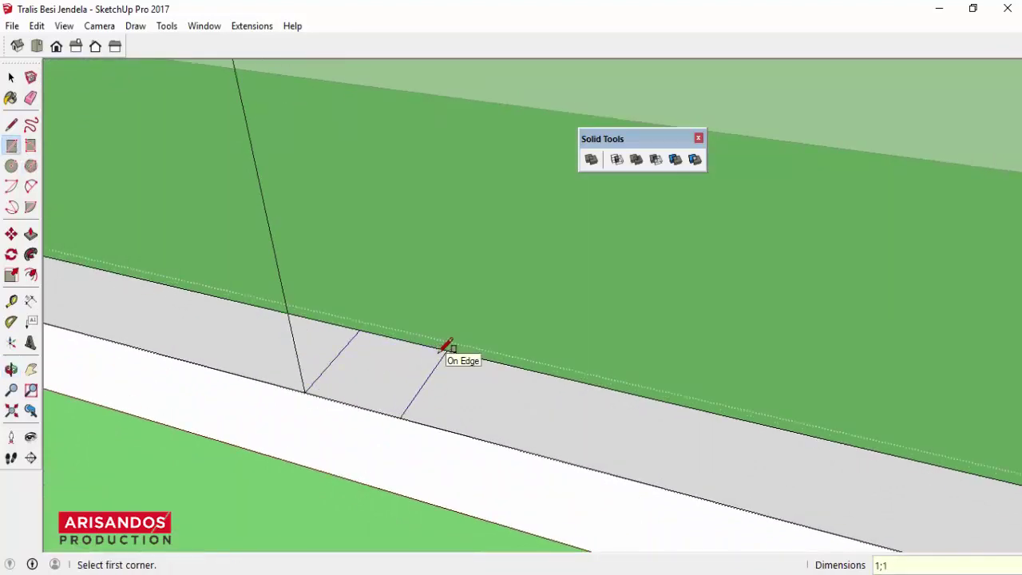
{"action": "left_click", "coordinate": [11, 77]}
{"action": "double_click", "coordinate": [370, 379]}
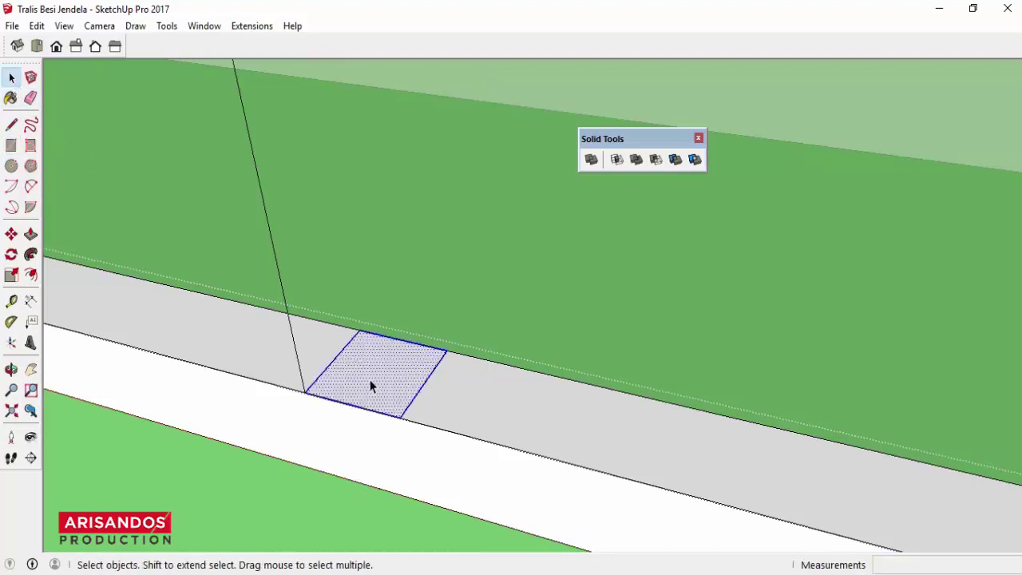
{"action": "right_click", "coordinate": [370, 380]}
{"action": "left_click", "coordinate": [422, 185]}
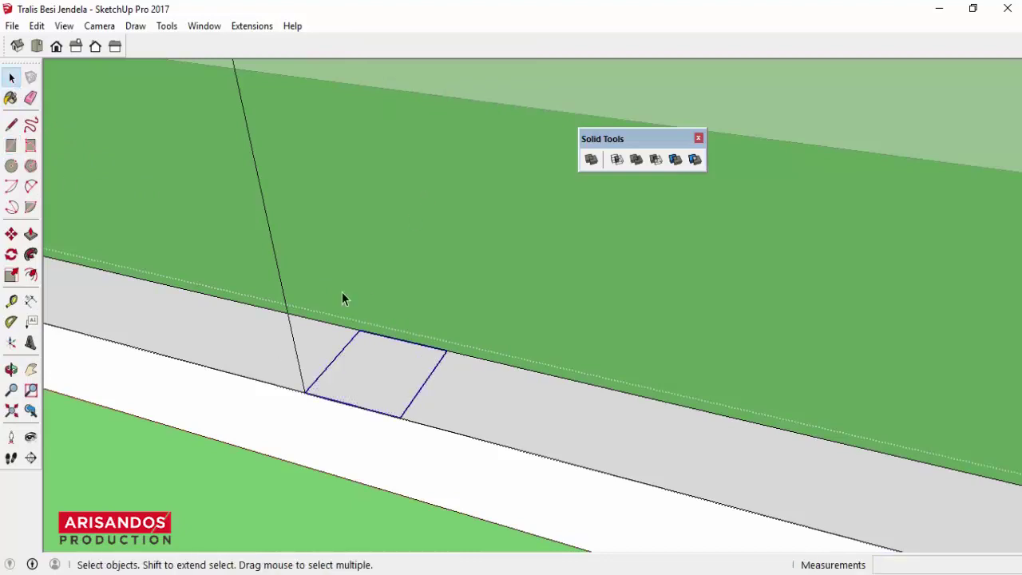
Step: Nudge the square group 0,5 cm to the left
{"action": "left_click", "coordinate": [11, 234]}
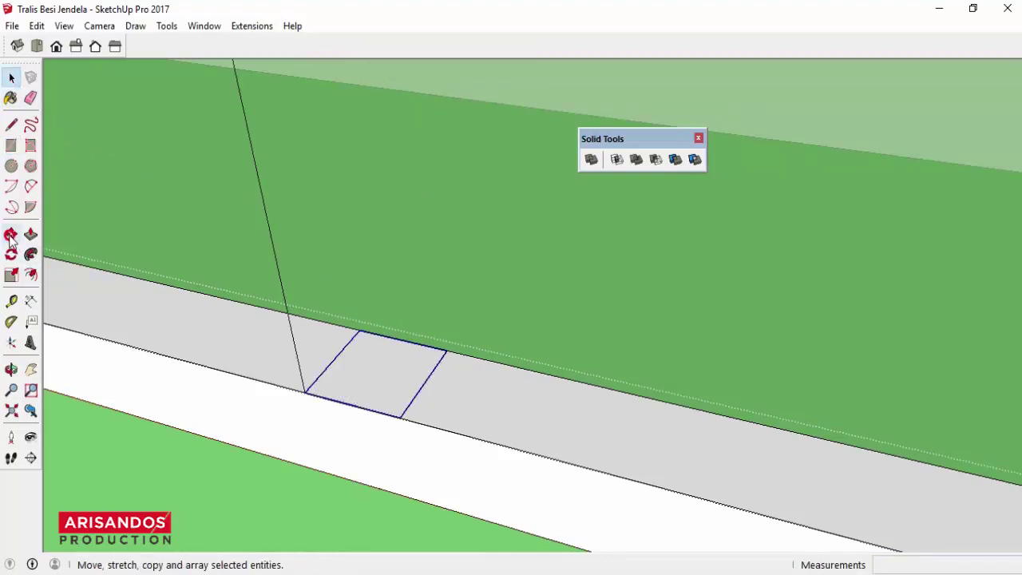
{"action": "left_click", "coordinate": [354, 407]}
{"action": "type", "text": "0,5"}
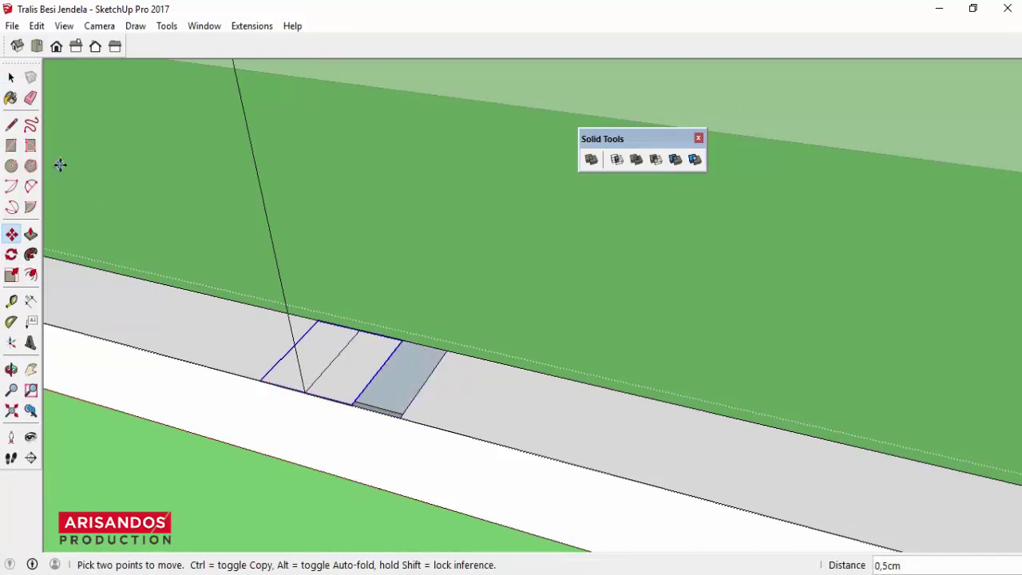
{"action": "left_click", "coordinate": [11, 77]}
{"action": "left_click", "coordinate": [445, 409]}
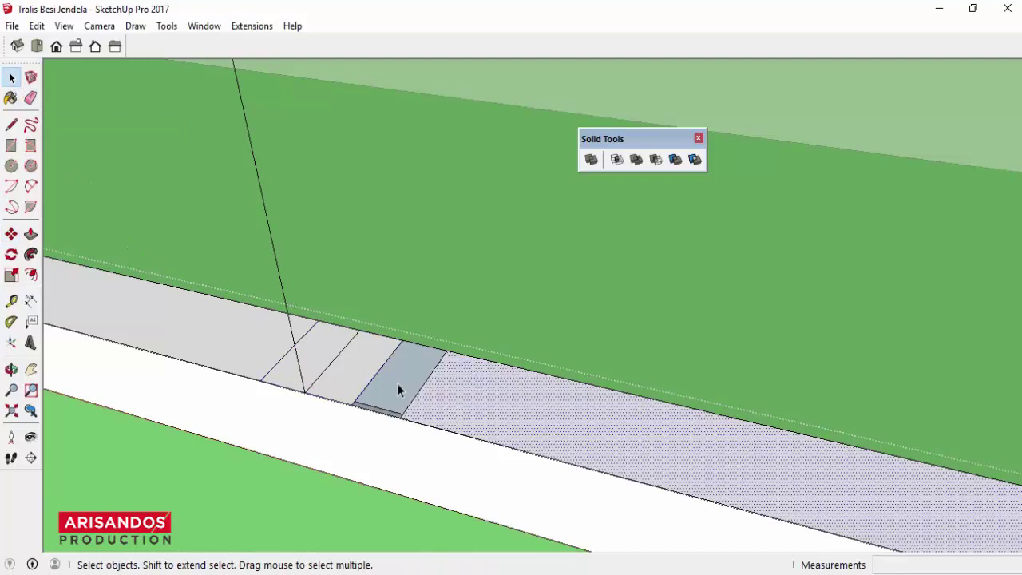
{"action": "left_click", "coordinate": [222, 354]}
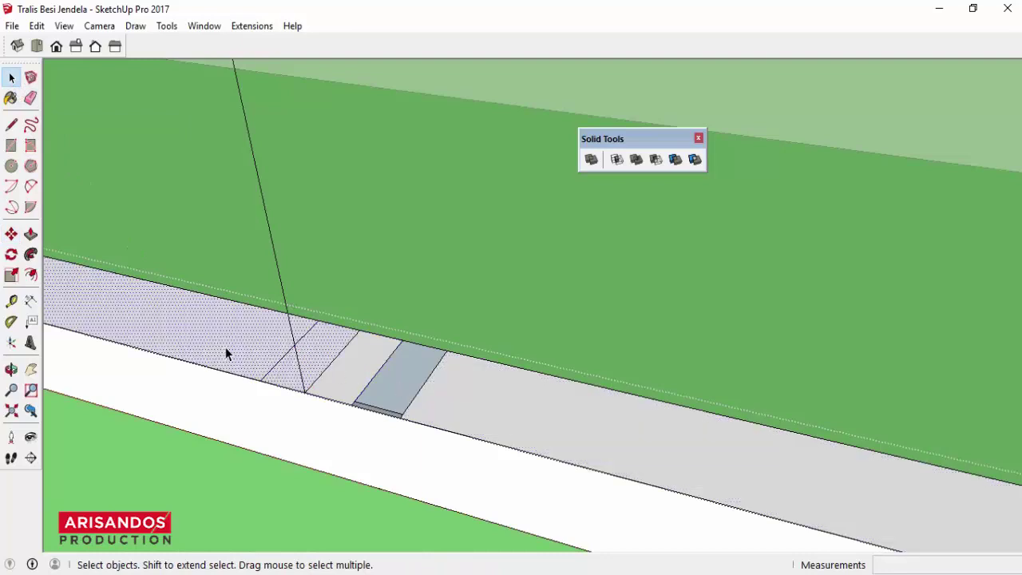
Step: Draw and erase a trial dividing edge across the grey strip, then open the square's group for editing
{"action": "left_click", "coordinate": [12, 124]}
{"action": "left_click", "coordinate": [424, 382]}
{"action": "left_click", "coordinate": [335, 361]}
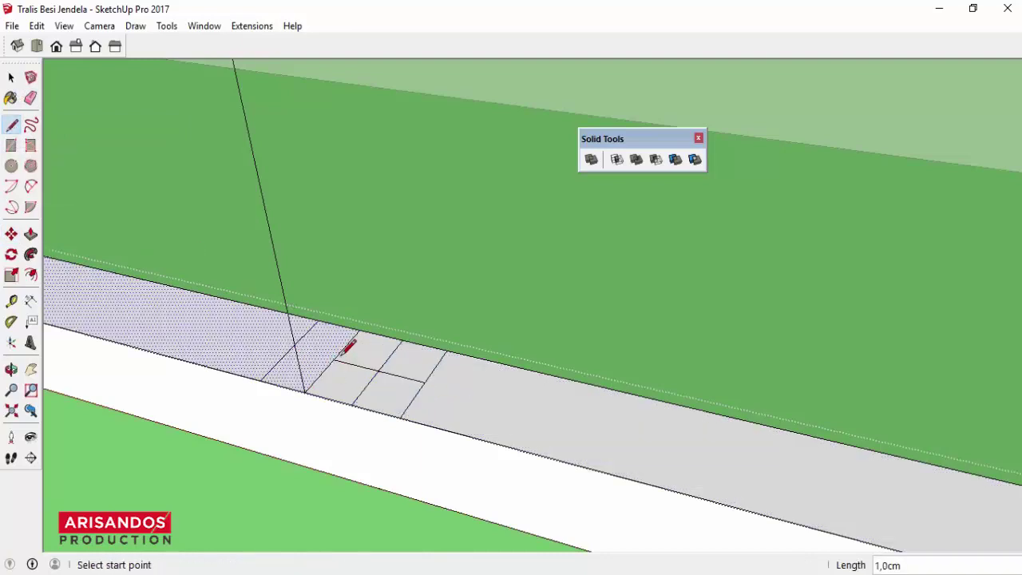
{"action": "left_click", "coordinate": [30, 98]}
{"action": "left_click", "coordinate": [414, 377]}
{"action": "mouse_move", "coordinate": [417, 378]}
{"action": "middle_mouse_down"}
{"action": "mouse_move", "coordinate": [436, 388]}
{"action": "mouse_move", "coordinate": [365, 393]}
{"action": "middle_mouse_up"}
{"action": "left_click", "coordinate": [12, 78]}
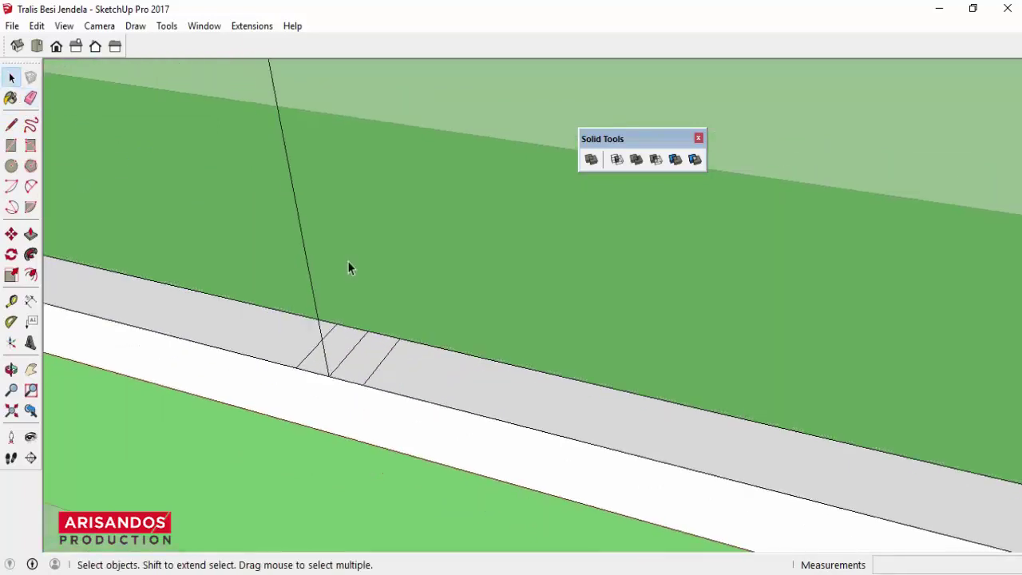
{"action": "middle_click_drag", "start_coordinate": [348, 260], "coordinate": [304, 250]}
{"action": "mouse_move", "coordinate": [343, 323]}
{"action": "middle_mouse_down"}
{"action": "mouse_move", "coordinate": [336, 340]}
{"action": "mouse_move", "coordinate": [352, 349]}
{"action": "middle_mouse_up"}
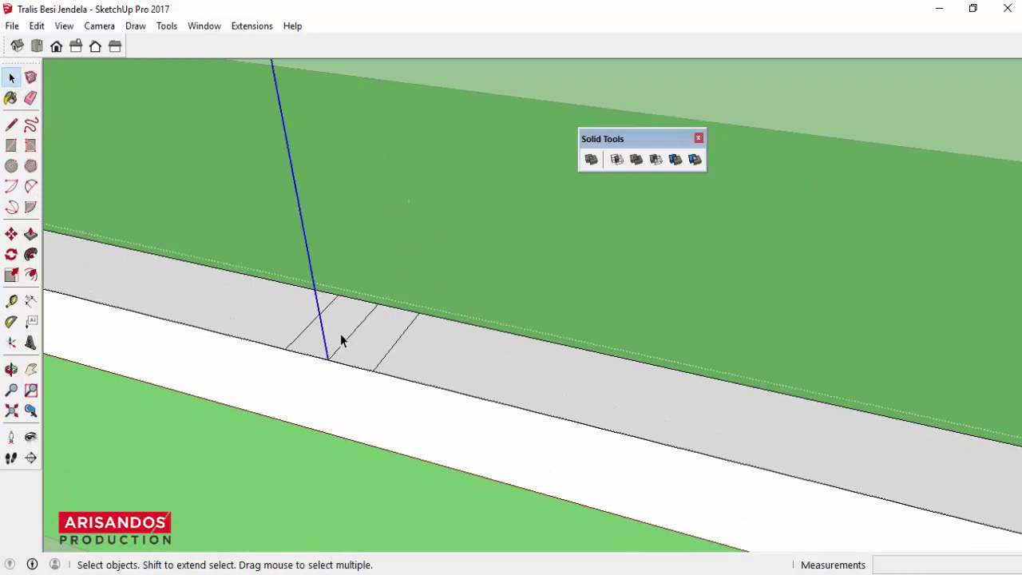
{"action": "double_click", "coordinate": [366, 340]}
Step: Push/Pull the bottom rail's small square up to the lower square ornament as a vertical connector bar
{"action": "middle_click_drag", "start_coordinate": [269, 333], "coordinate": [427, 370]}
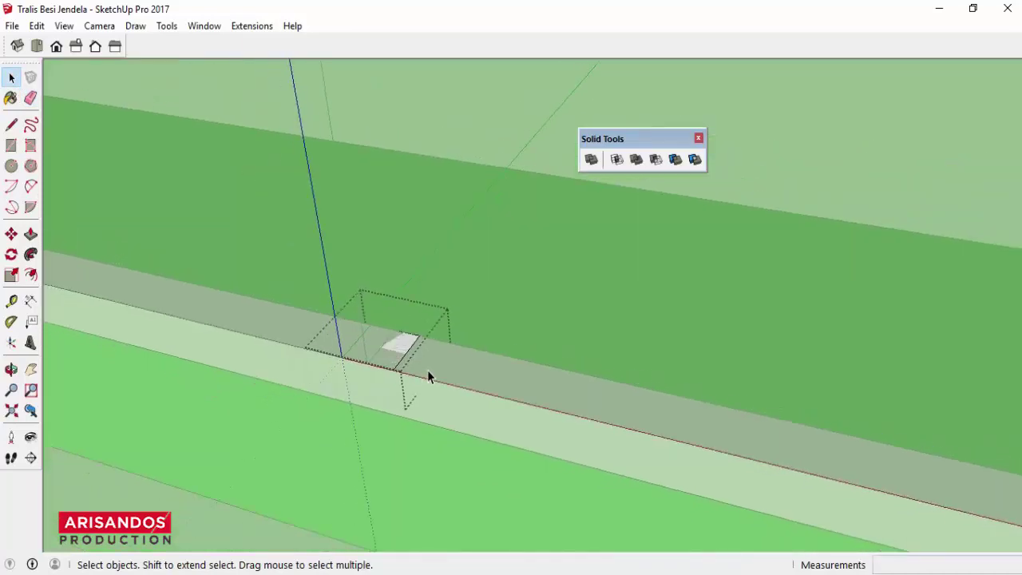
{"action": "scroll", "coordinate": [428, 370], "scroll_direction": "up", "scroll_amount": 2}
{"action": "left_click", "coordinate": [30, 234]}
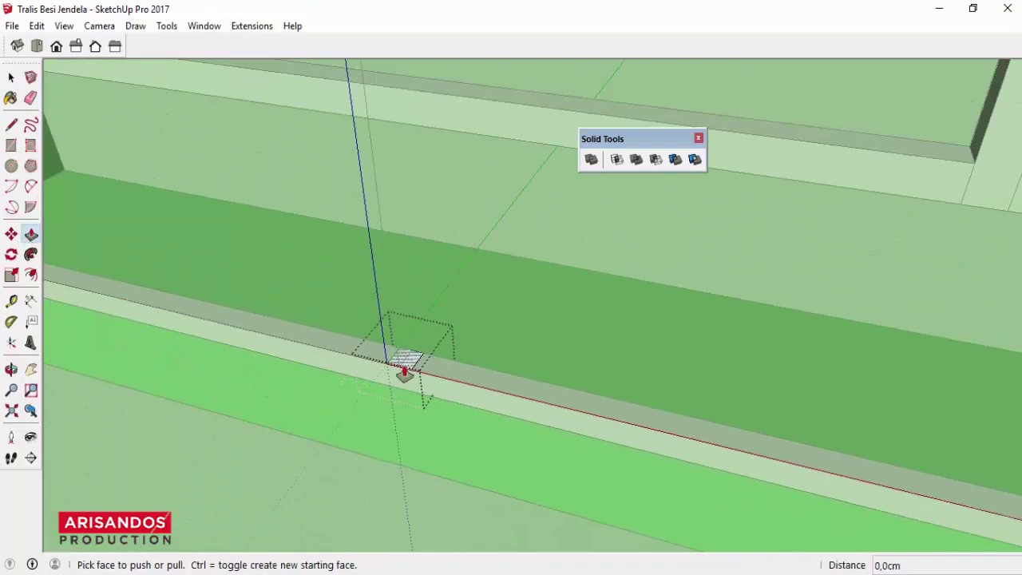
{"action": "left_click", "coordinate": [403, 361]}
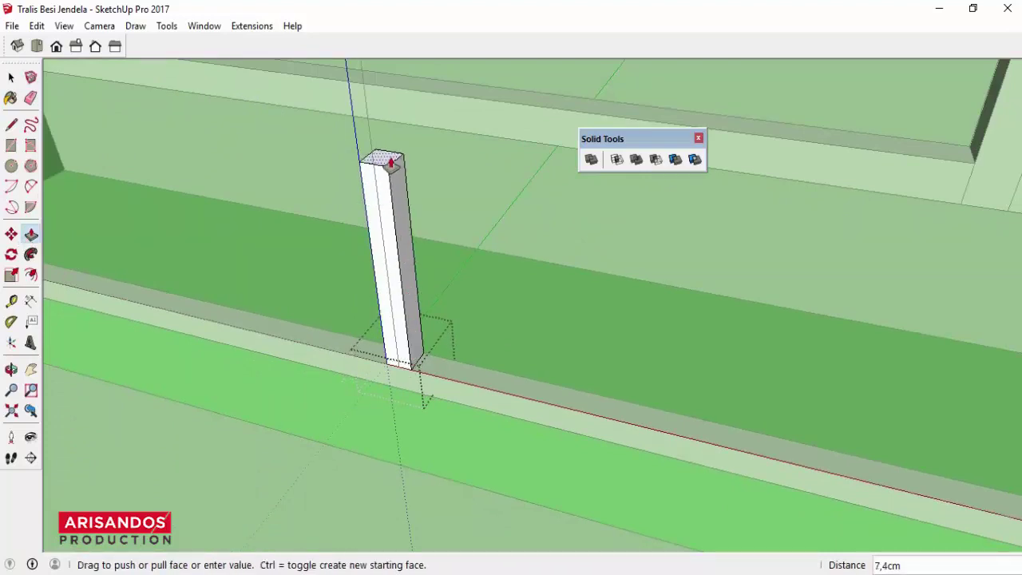
{"action": "scroll", "coordinate": [390, 136], "scroll_direction": "down", "scroll_amount": 3}
{"action": "scroll", "coordinate": [409, 291], "scroll_direction": "up", "scroll_amount": 2}
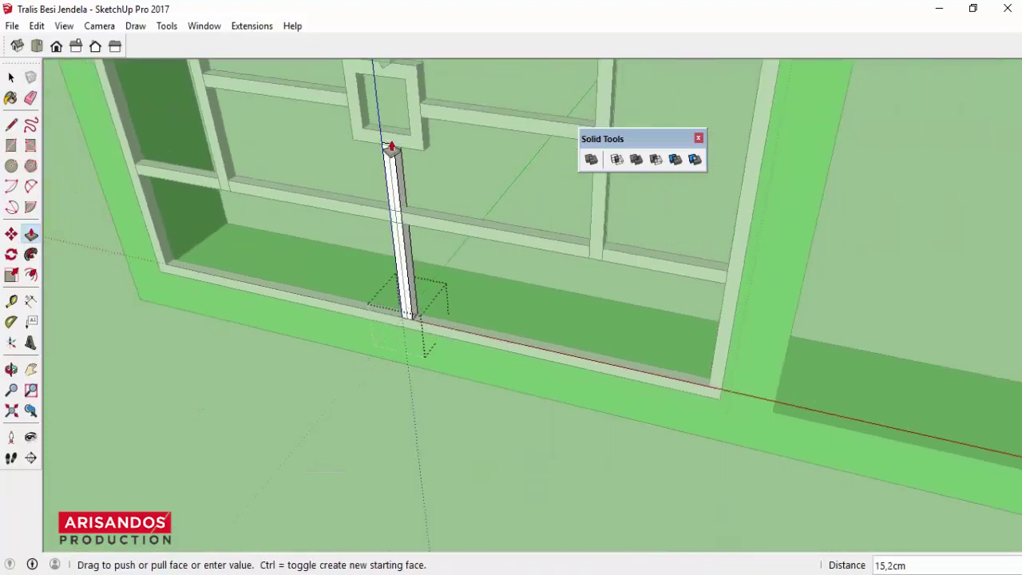
{"action": "left_click", "coordinate": [388, 151]}
{"action": "scroll", "coordinate": [404, 279], "scroll_direction": "up", "scroll_amount": 3}
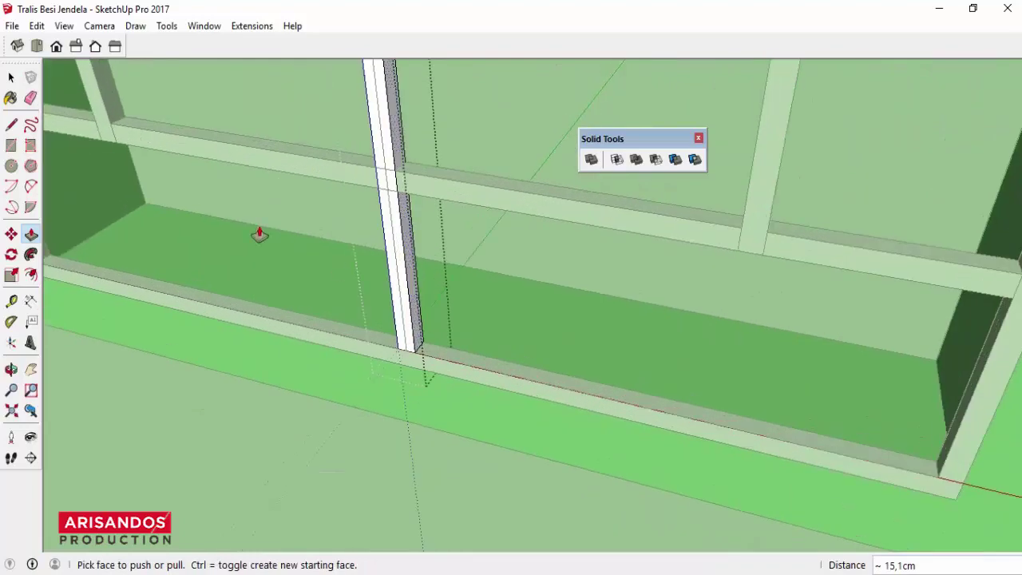
Step: Leave the bar's group and orbit to a more frontal view of the window frame
{"action": "key", "text": "space"}
{"action": "key", "text": "Escape"}
{"action": "scroll", "coordinate": [404, 286], "scroll_direction": "up", "scroll_amount": 2}
{"action": "scroll", "coordinate": [388, 274], "scroll_direction": "up", "scroll_amount": 1}
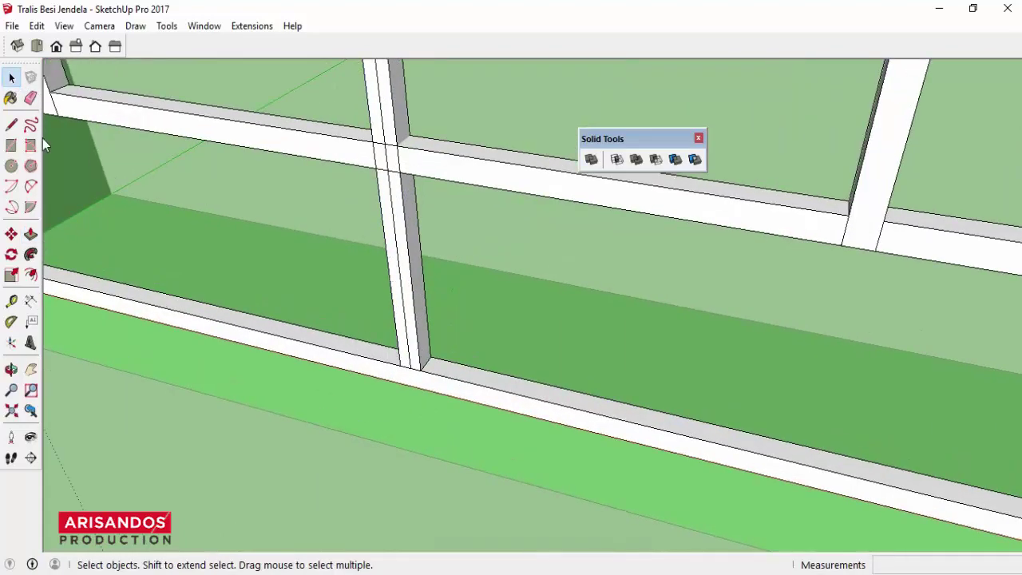
{"action": "left_click", "coordinate": [30, 97]}
{"action": "scroll", "coordinate": [400, 239], "scroll_direction": "down", "scroll_amount": 3}
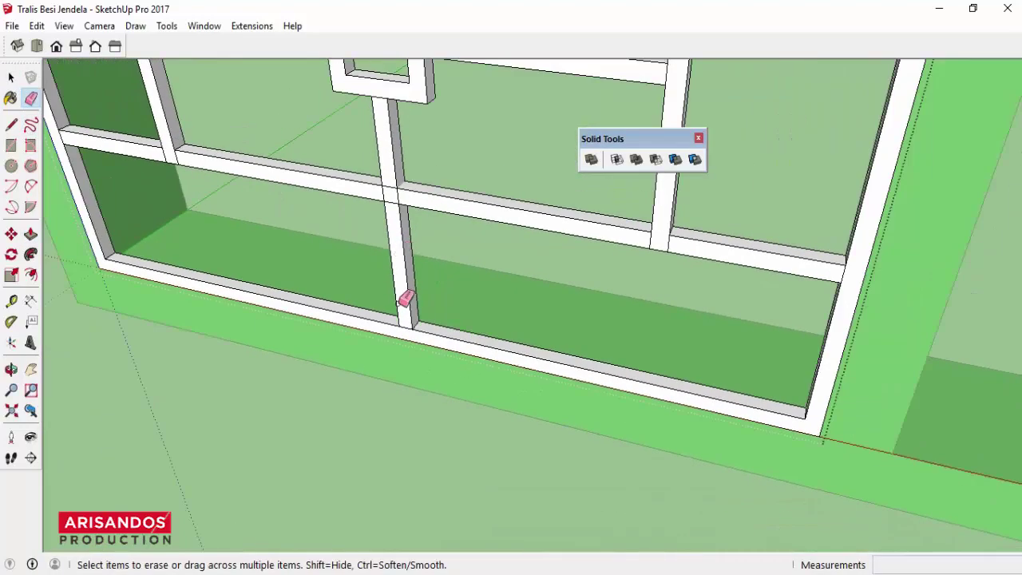
{"action": "scroll", "coordinate": [315, 320], "scroll_direction": "down", "scroll_amount": 2}
{"action": "key", "text": "o"}
{"action": "mouse_move", "coordinate": [217, 374]}
{"action": "left_mouse_down"}
{"action": "mouse_move", "coordinate": [536, 317]}
{"action": "mouse_move", "coordinate": [343, 221]}
{"action": "left_mouse_up"}
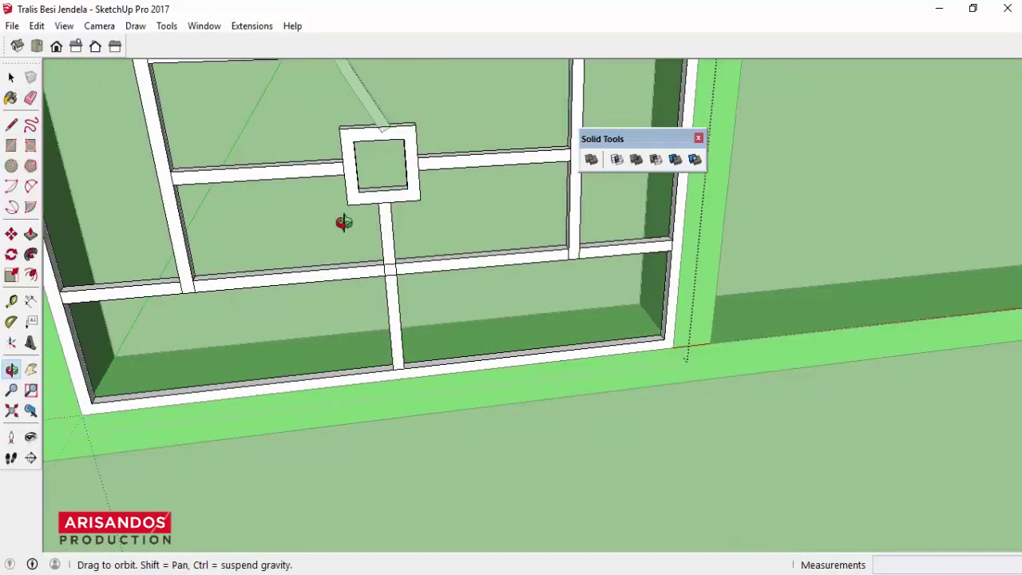
{"action": "left_click", "coordinate": [11, 233]}
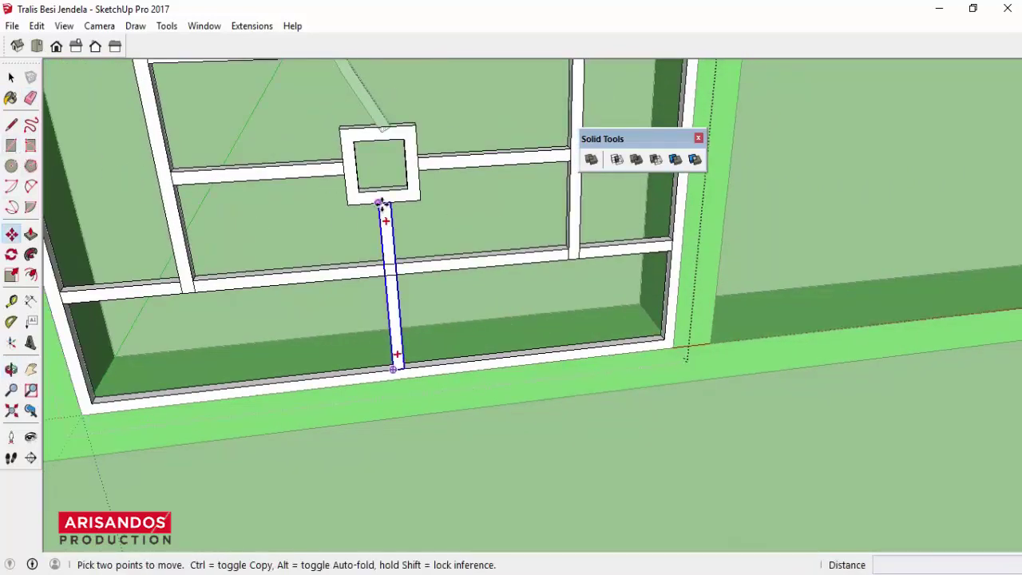
Step: Copy the vertical bar about 130cm upward to join the upper ornament to the top rail
{"action": "left_click", "coordinate": [386, 200]}
{"action": "key", "text": "ctrl"}
{"action": "middle_click_drag", "start_coordinate": [388, 187], "coordinate": [422, 264]}
{"action": "scroll", "coordinate": [422, 264], "scroll_direction": "down", "scroll_amount": 3}
{"action": "scroll", "coordinate": [414, 297], "scroll_direction": "down", "scroll_amount": 3}
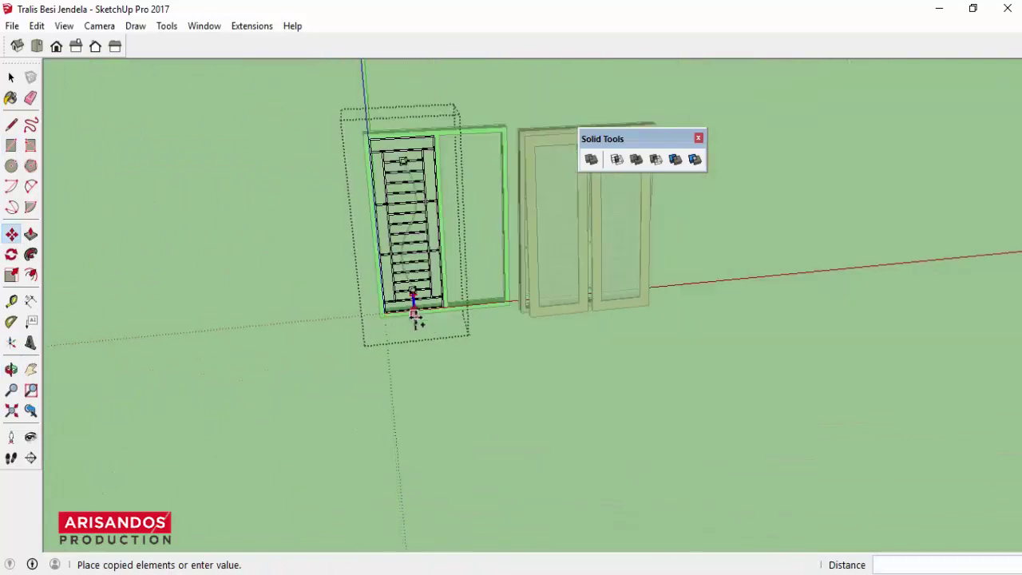
{"action": "scroll", "coordinate": [404, 146], "scroll_direction": "up", "scroll_amount": 2}
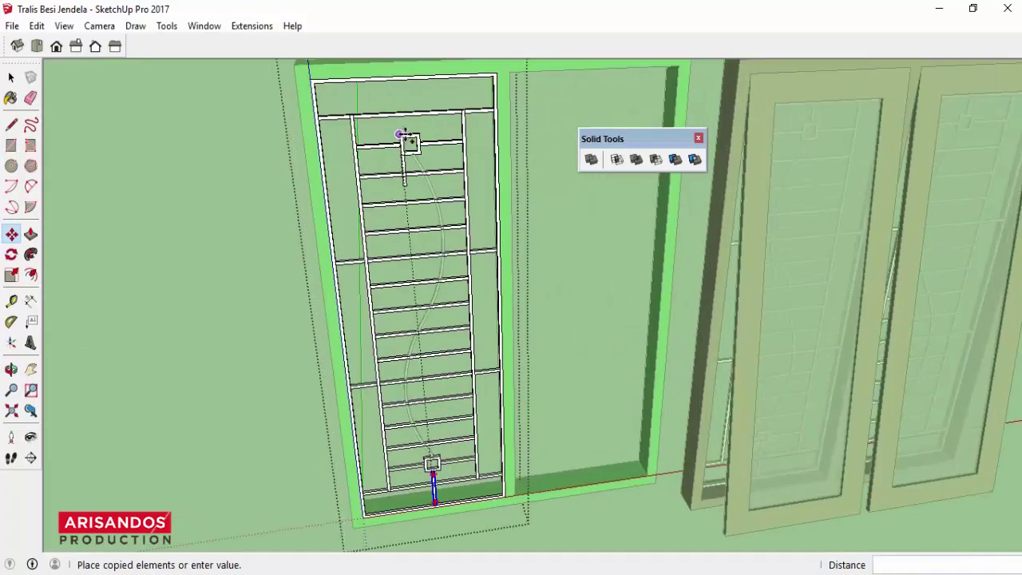
{"action": "left_click", "coordinate": [405, 81]}
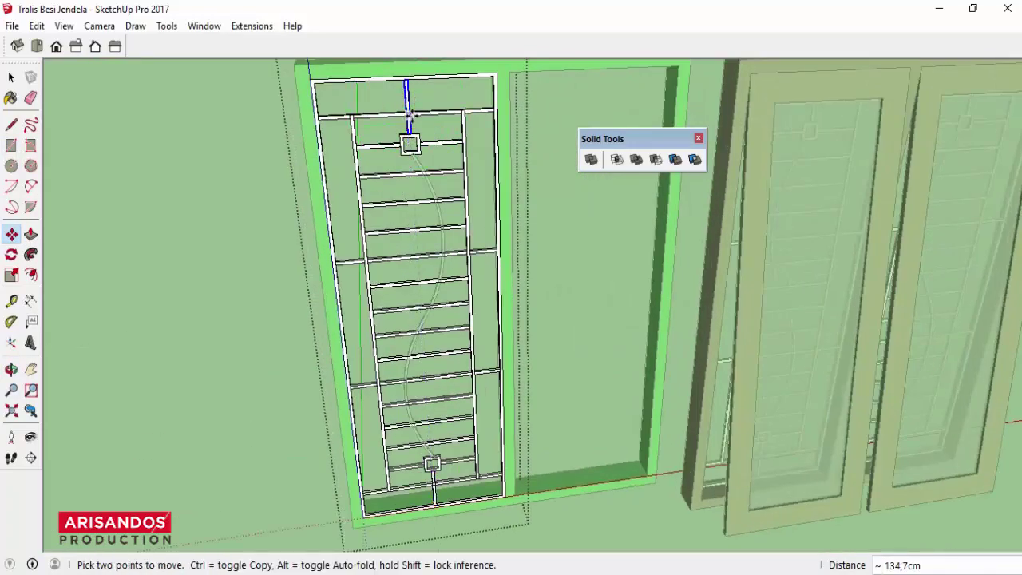
{"action": "scroll", "coordinate": [406, 137], "scroll_direction": "up", "scroll_amount": 2}
Step: Orbit to a straight-on view of the window and close the edited group
{"action": "middle_click_drag", "start_coordinate": [406, 137], "coordinate": [78, 400]}
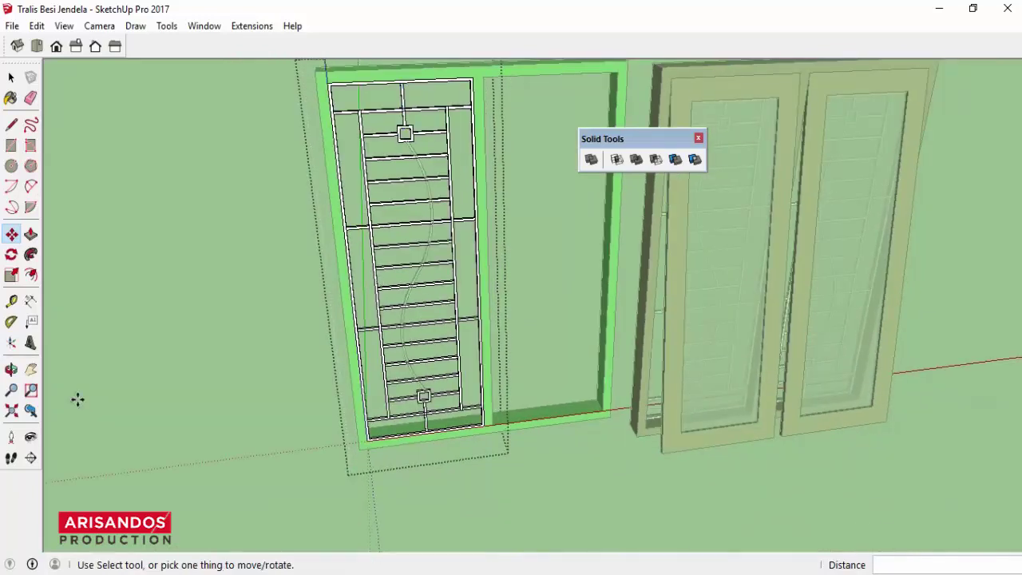
{"action": "left_click", "coordinate": [11, 369]}
{"action": "mouse_move", "coordinate": [369, 362]}
{"action": "left_mouse_down"}
{"action": "mouse_move", "coordinate": [319, 297]}
{"action": "mouse_move", "coordinate": [338, 223]}
{"action": "mouse_move", "coordinate": [326, 219]}
{"action": "left_mouse_up"}
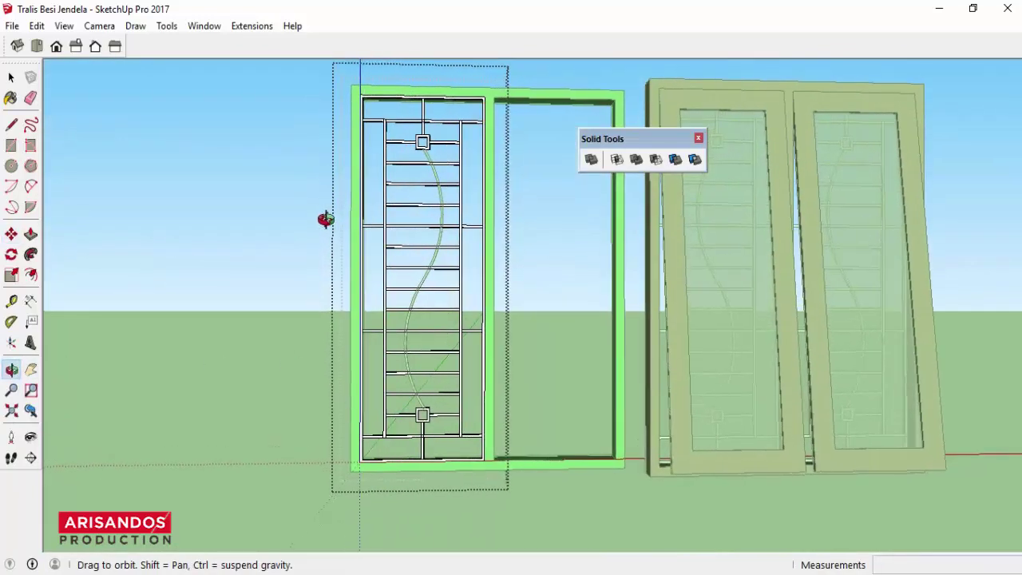
{"action": "left_click", "coordinate": [12, 77]}
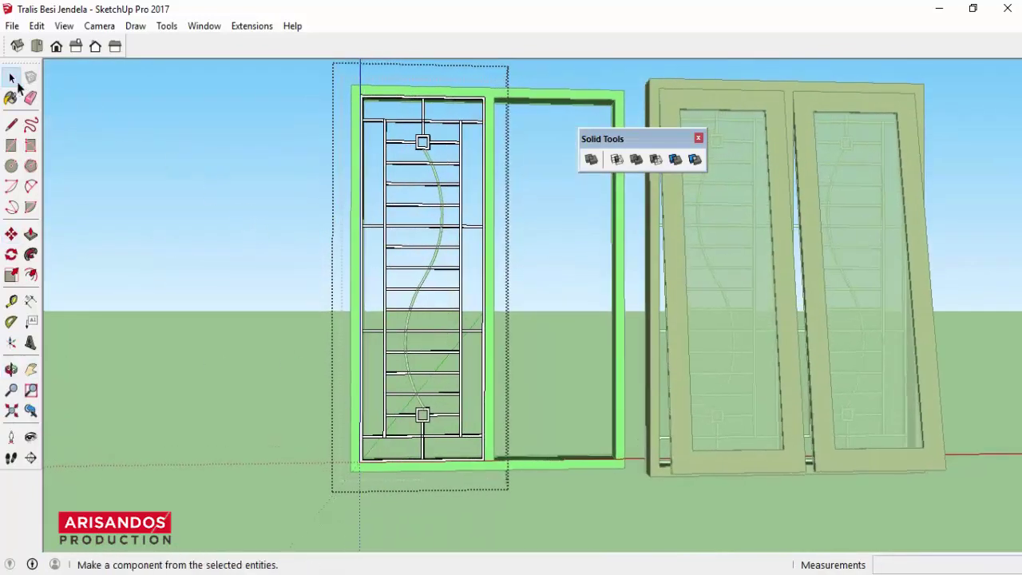
{"action": "left_click", "coordinate": [325, 198]}
{"action": "scroll", "coordinate": [367, 294], "scroll_direction": "up", "scroll_amount": 5}
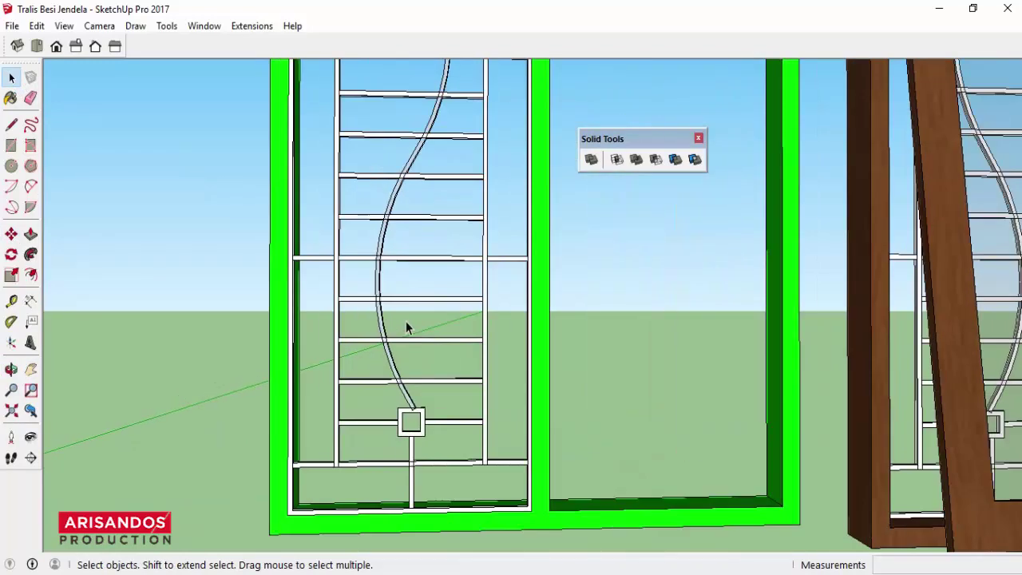
Step: Select the whole S-curve scrollwork bar with its edges and open its context menu
{"action": "scroll", "coordinate": [379, 247], "scroll_direction": "up", "scroll_amount": 2}
{"action": "scroll", "coordinate": [383, 235], "scroll_direction": "up", "scroll_amount": 2}
{"action": "left_click", "coordinate": [390, 230]}
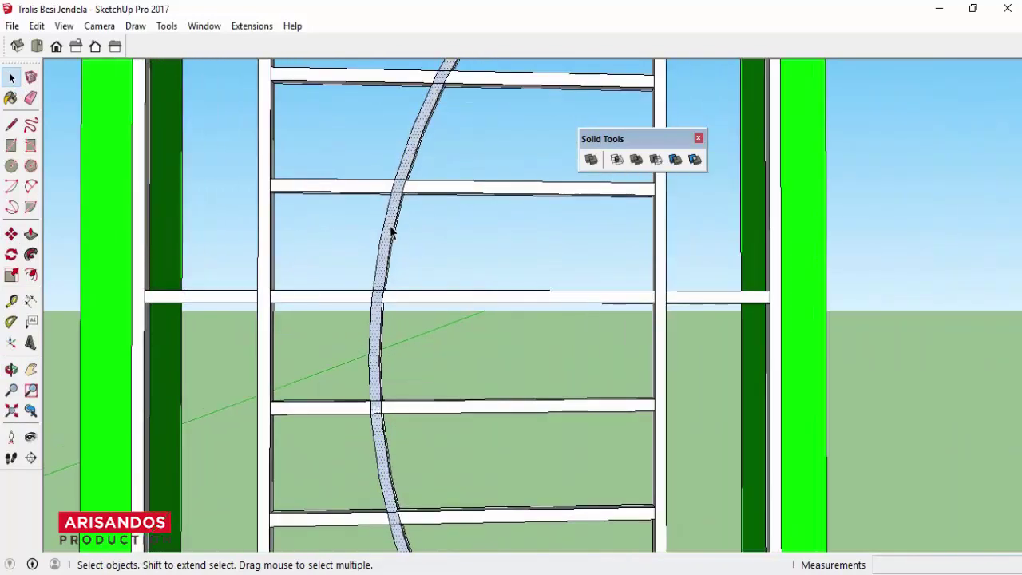
{"action": "scroll", "coordinate": [391, 230], "scroll_direction": "up", "scroll_amount": 1}
{"action": "double_click", "coordinate": [390, 230]}
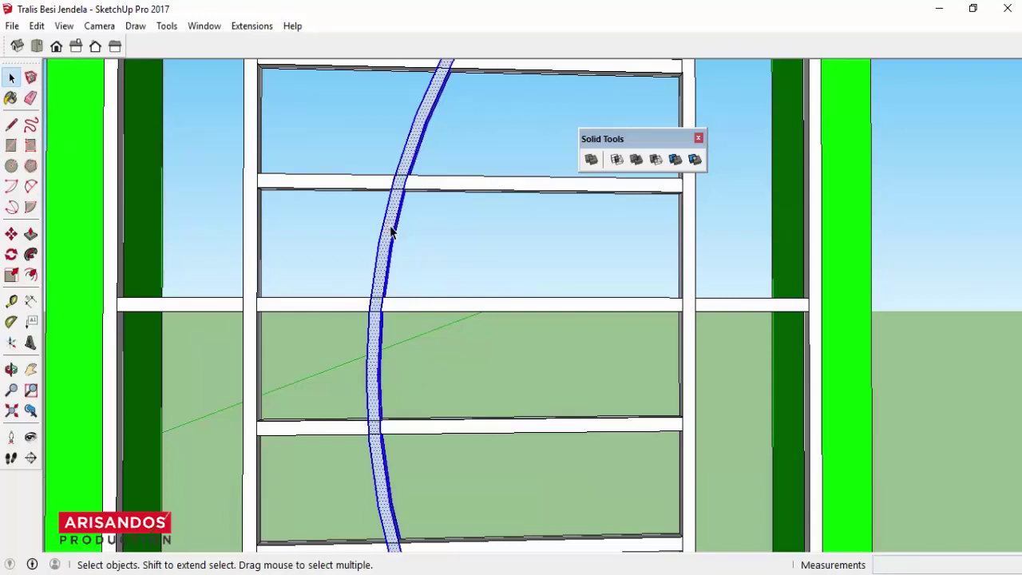
{"action": "scroll", "coordinate": [391, 230], "scroll_direction": "down", "scroll_amount": 2}
{"action": "right_click", "coordinate": [391, 230]}
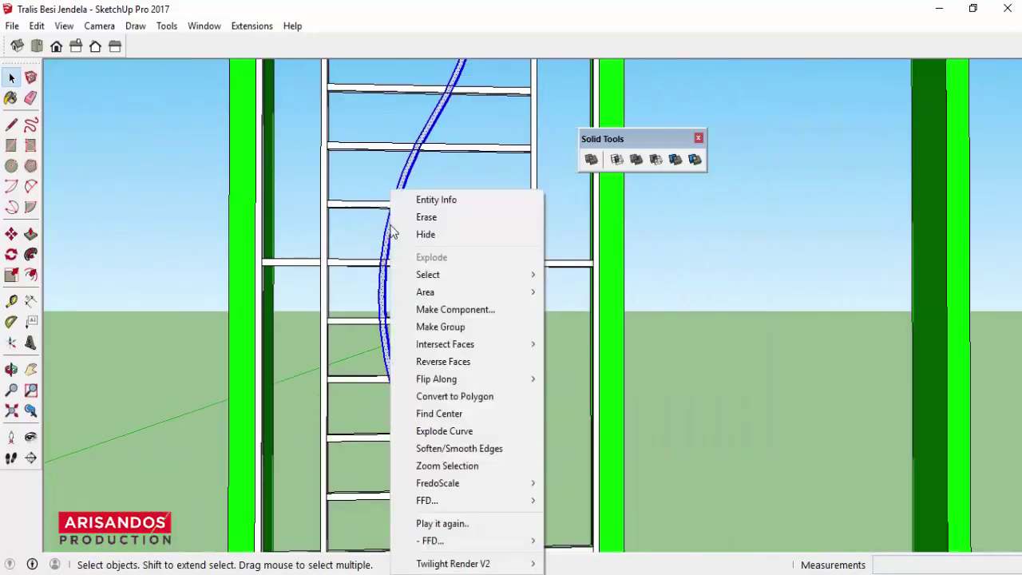
Step: Make the S-curve bar its own group and cut it from the model
{"action": "left_click", "coordinate": [444, 328]}
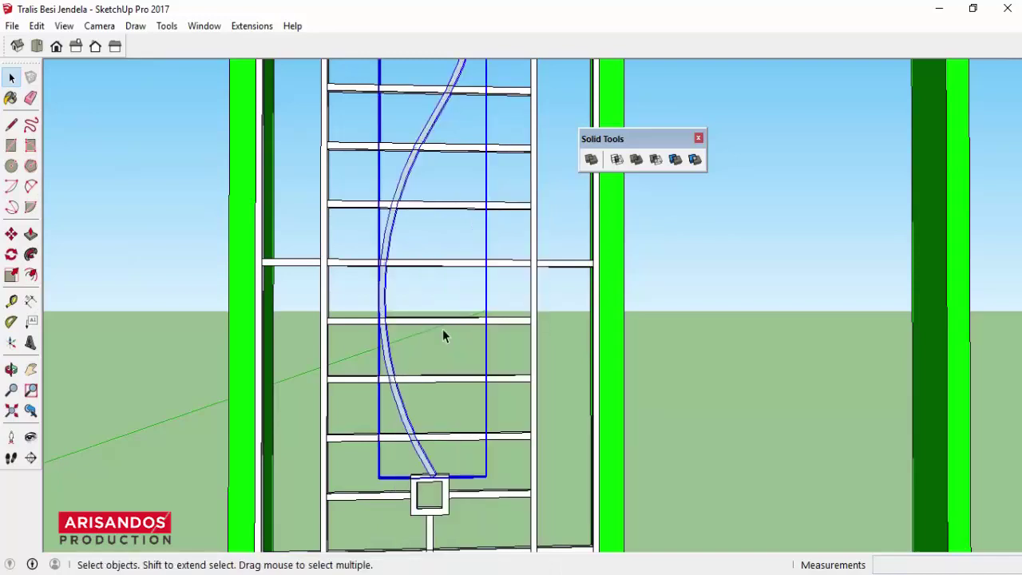
{"action": "left_click", "coordinate": [37, 26]}
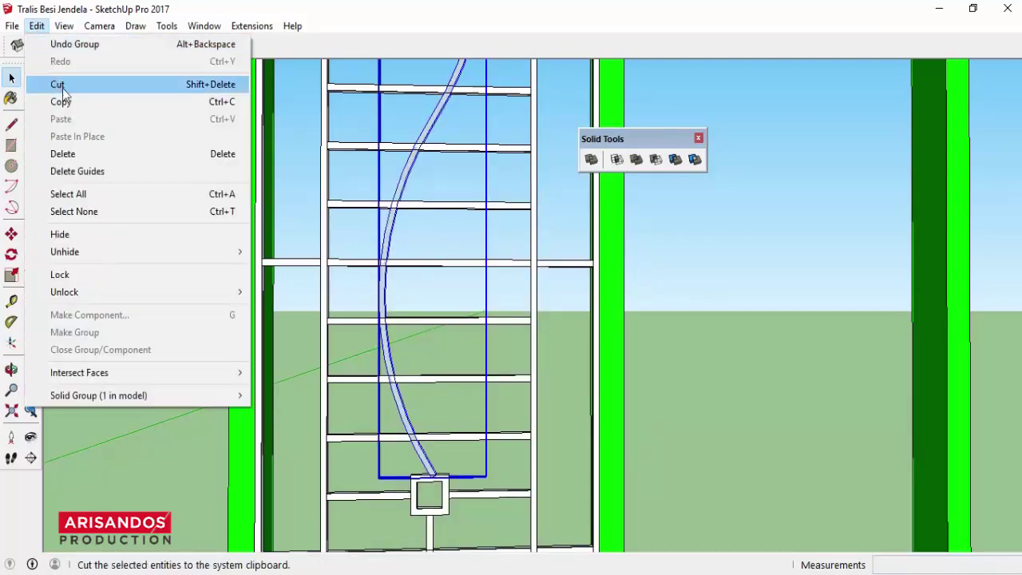
{"action": "left_click", "coordinate": [61, 85]}
Step: Paste the bar in place inside the window grille group, then close the group
{"action": "double_click", "coordinate": [324, 261]}
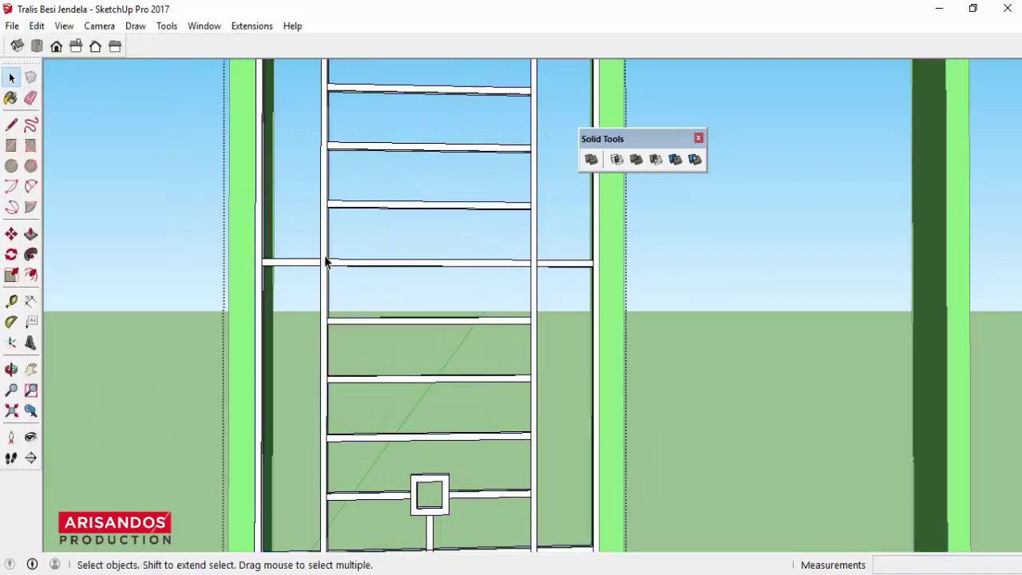
{"action": "left_click", "coordinate": [38, 25]}
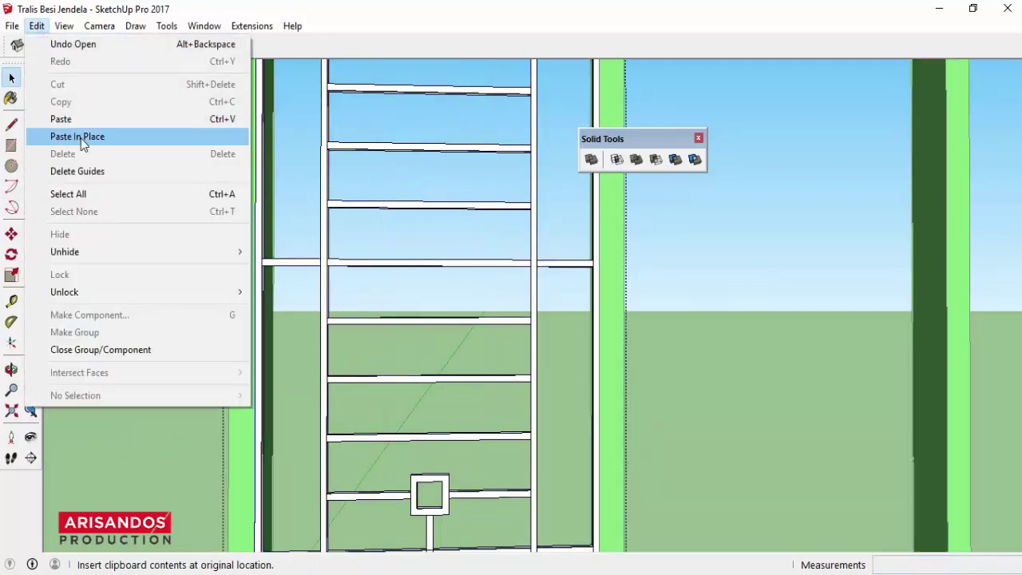
{"action": "left_click", "coordinate": [81, 138]}
{"action": "scroll", "coordinate": [386, 269], "scroll_direction": "down", "scroll_amount": 3}
{"action": "scroll", "coordinate": [416, 240], "scroll_direction": "down", "scroll_amount": 1}
{"action": "scroll", "coordinate": [431, 200], "scroll_direction": "down", "scroll_amount": 1}
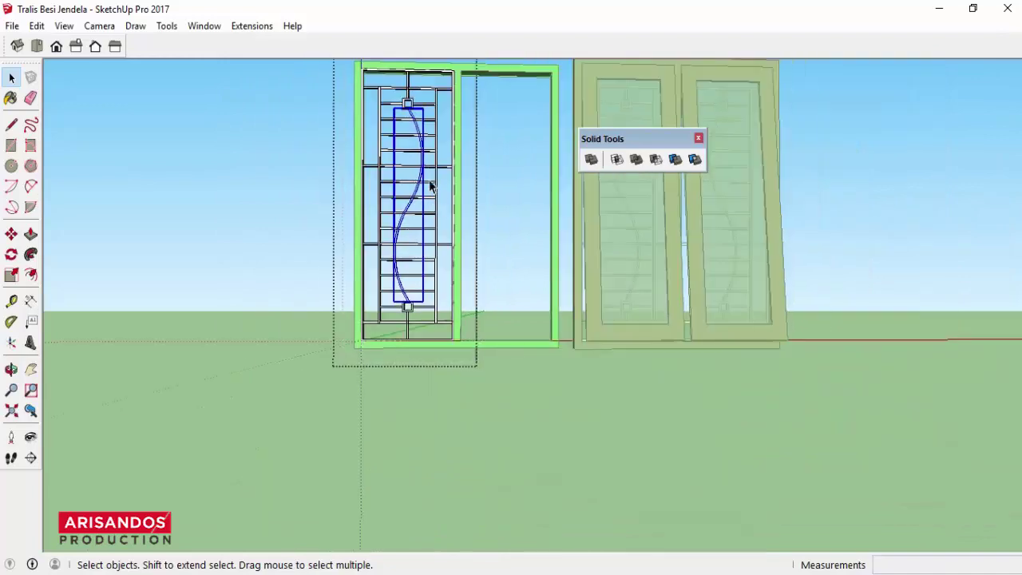
{"action": "scroll", "coordinate": [432, 171], "scroll_direction": "down", "scroll_amount": 1}
{"action": "scroll", "coordinate": [430, 128], "scroll_direction": "up", "scroll_amount": 2}
{"action": "scroll", "coordinate": [430, 126], "scroll_direction": "up", "scroll_amount": 1}
{"action": "scroll", "coordinate": [430, 127], "scroll_direction": "up", "scroll_amount": 1}
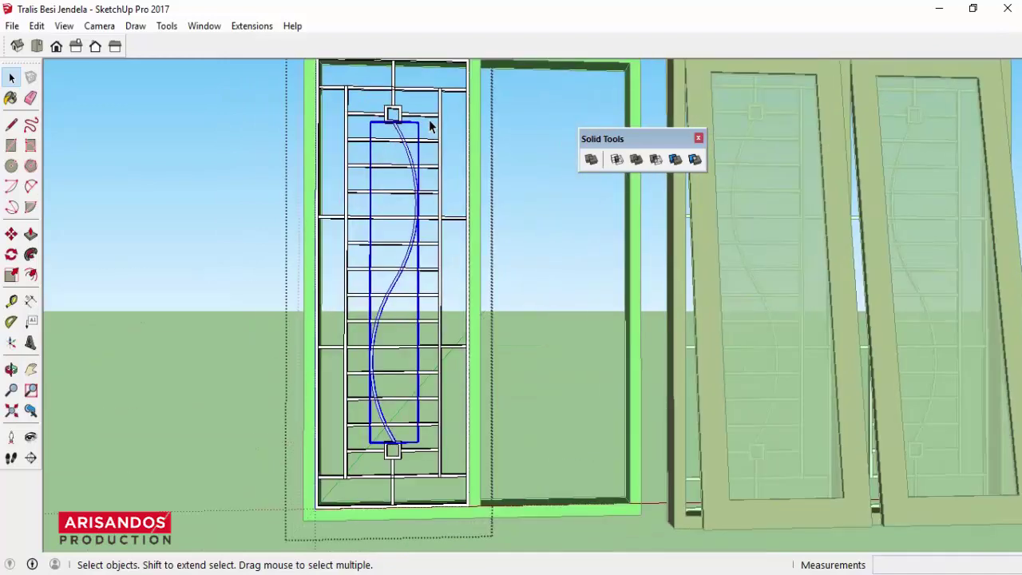
{"action": "left_click", "coordinate": [164, 143]}
{"action": "scroll", "coordinate": [165, 142], "scroll_direction": "down", "scroll_amount": 1}
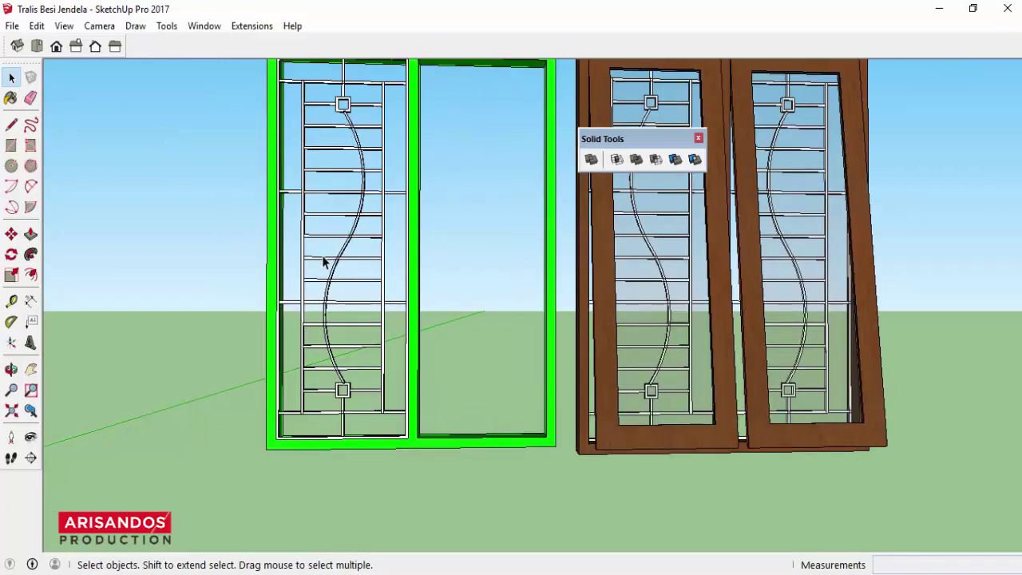
{"action": "scroll", "coordinate": [333, 258], "scroll_direction": "up", "scroll_amount": 2}
{"action": "scroll", "coordinate": [327, 260], "scroll_direction": "down", "scroll_amount": 1}
{"action": "scroll", "coordinate": [327, 258], "scroll_direction": "up", "scroll_amount": 2}
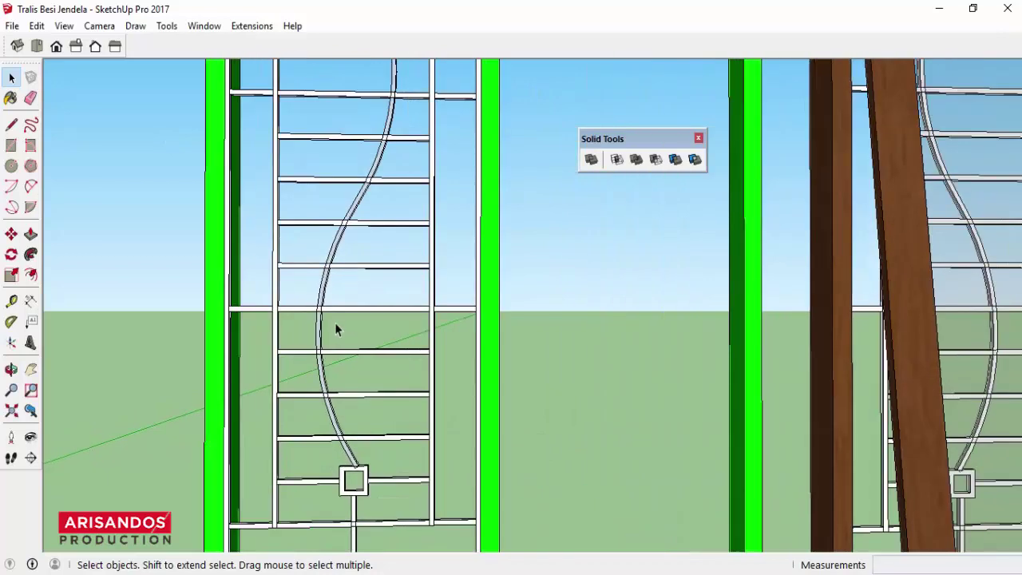
Step: Paint the trellis grille with the Metal > Metal Seamed material
{"action": "left_click", "coordinate": [10, 98]}
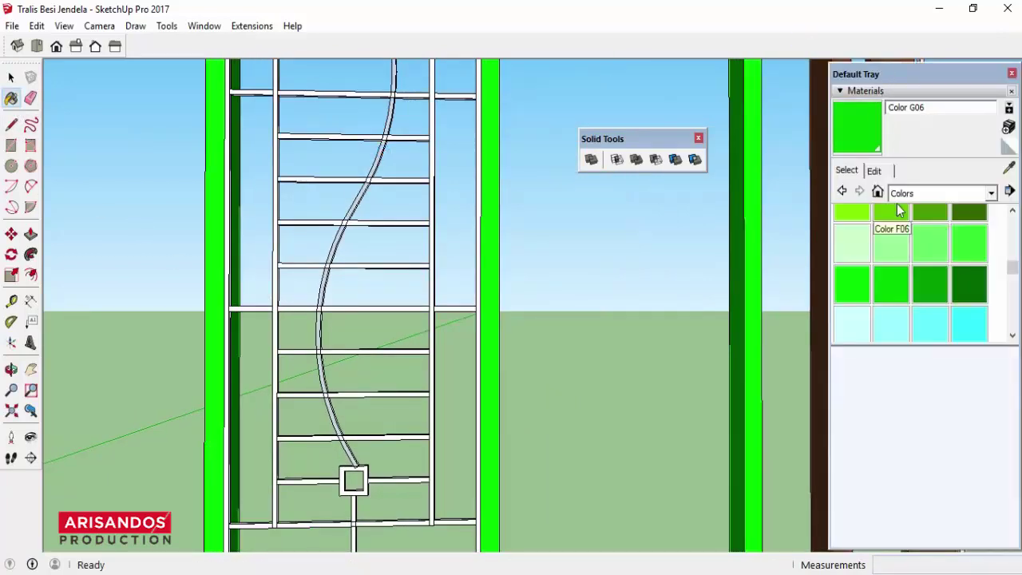
{"action": "left_click", "coordinate": [942, 192]}
{"action": "left_click", "coordinate": [910, 285]}
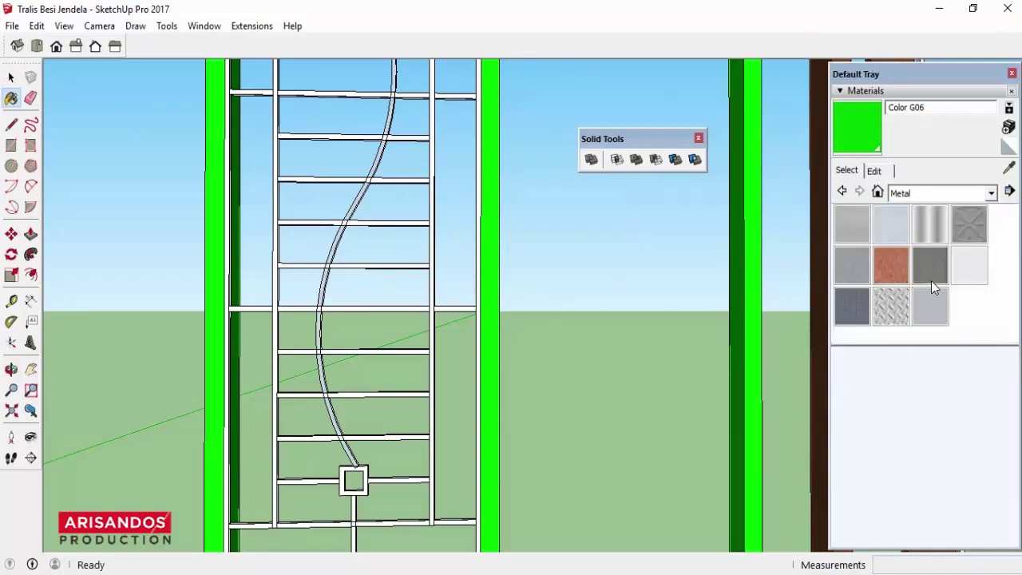
{"action": "left_click", "coordinate": [931, 280]}
{"action": "scroll", "coordinate": [320, 271], "scroll_direction": "up", "scroll_amount": 2}
{"action": "left_click", "coordinate": [264, 254]}
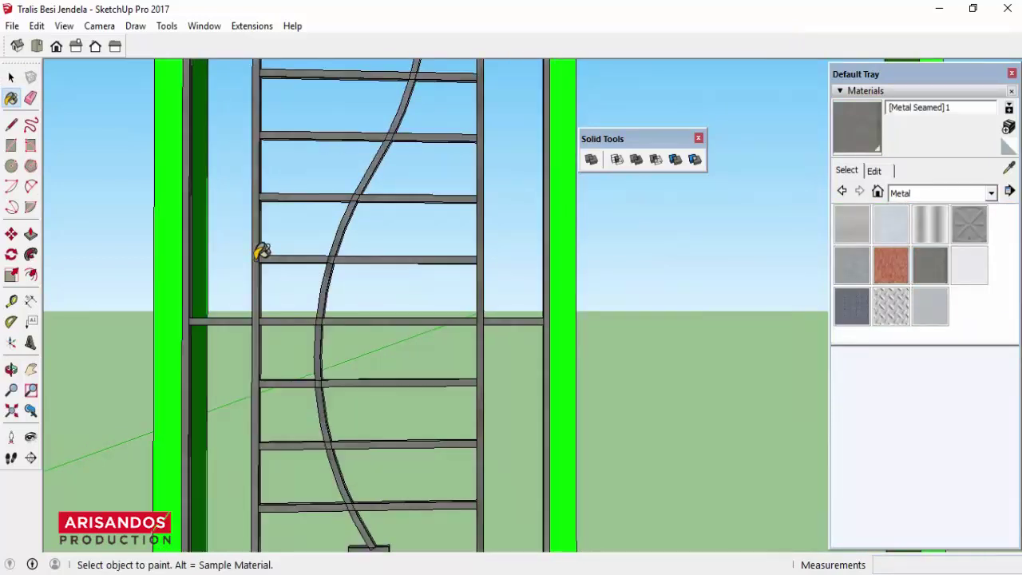
Step: Darken the Metal Seamed material to black using the brightness slider in the Edit tab
{"action": "left_click", "coordinate": [876, 171]}
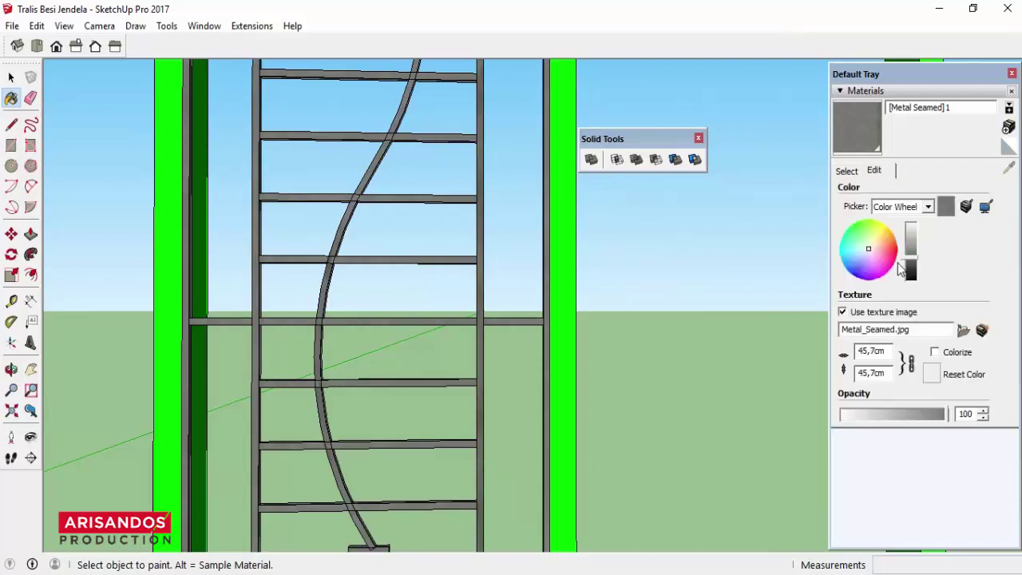
{"action": "left_click_drag", "start_coordinate": [912, 272], "coordinate": [913, 276]}
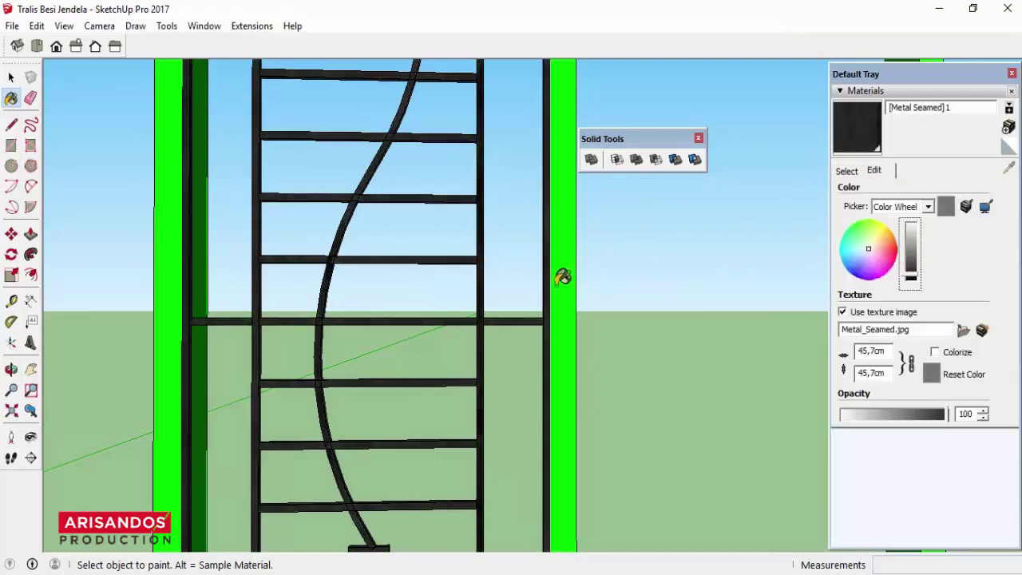
{"action": "scroll", "coordinate": [382, 248], "scroll_direction": "down", "scroll_amount": 2}
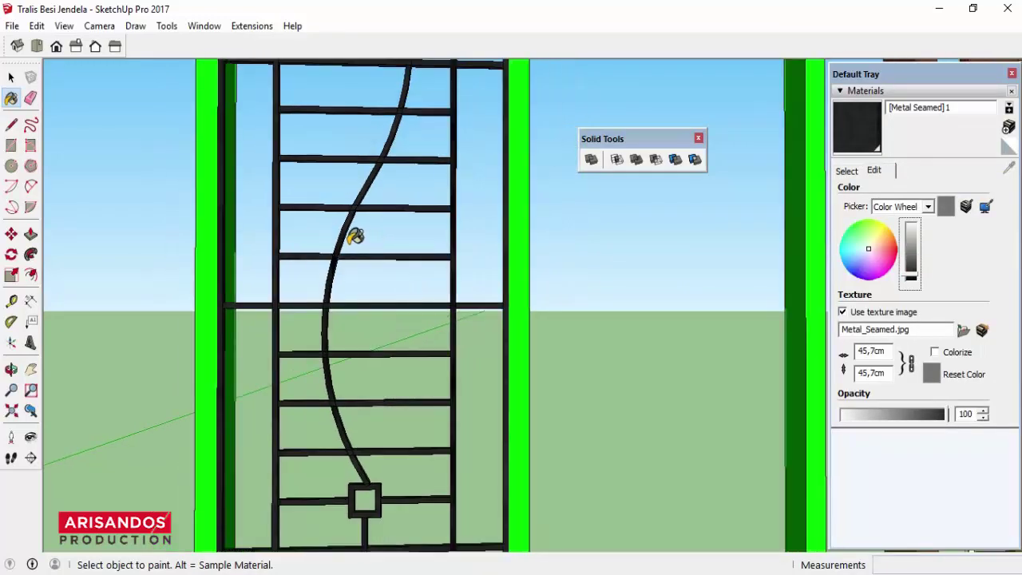
{"action": "scroll", "coordinate": [355, 236], "scroll_direction": "down", "scroll_amount": 1}
{"action": "left_click", "coordinate": [11, 369]}
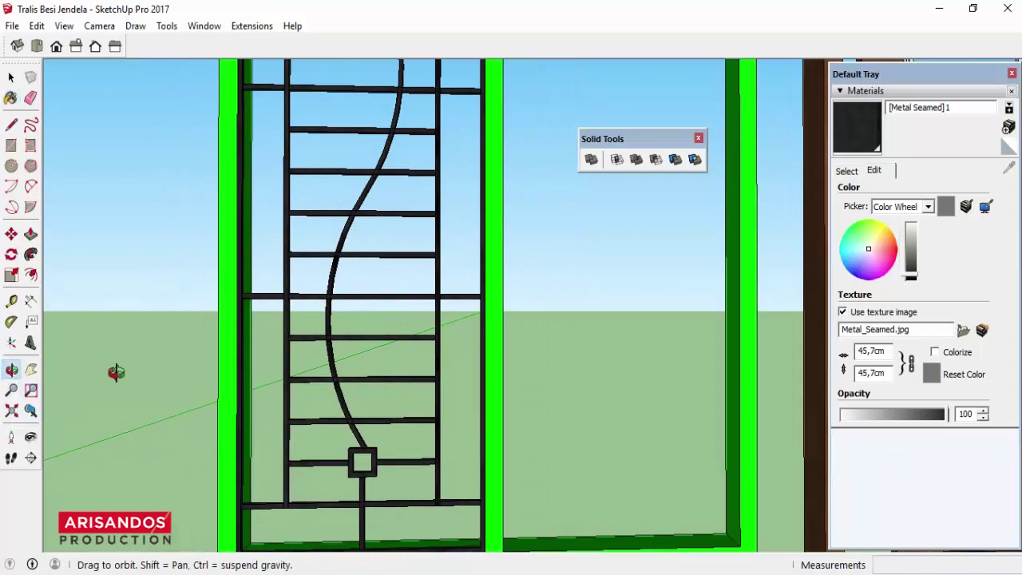
{"action": "left_click_drag", "start_coordinate": [114, 370], "coordinate": [320, 489]}
{"action": "scroll", "coordinate": [319, 488], "scroll_direction": "up", "scroll_amount": 2}
{"action": "scroll", "coordinate": [314, 485], "scroll_direction": "up", "scroll_amount": 3}
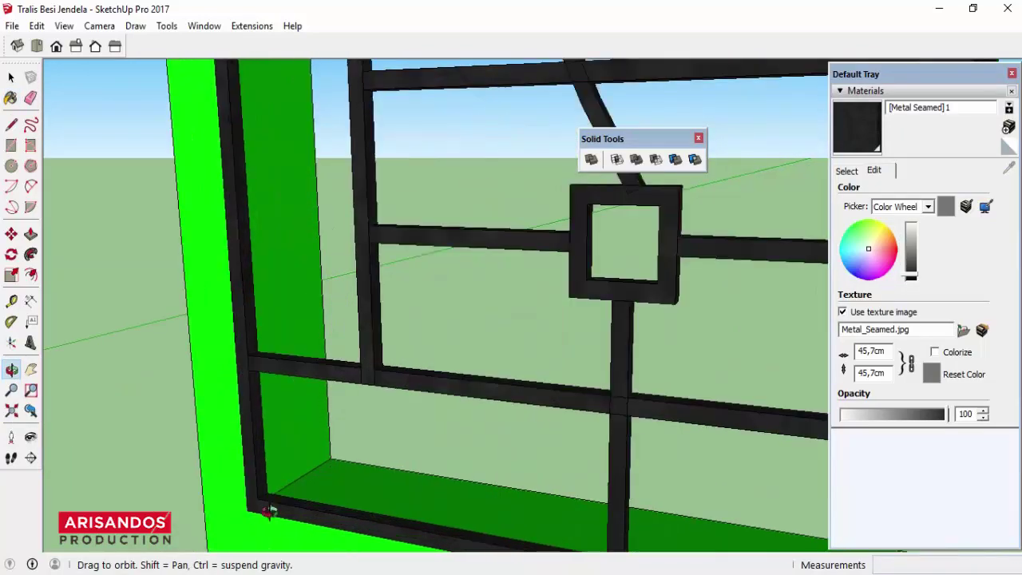
{"action": "scroll", "coordinate": [269, 506], "scroll_direction": "up", "scroll_amount": 3}
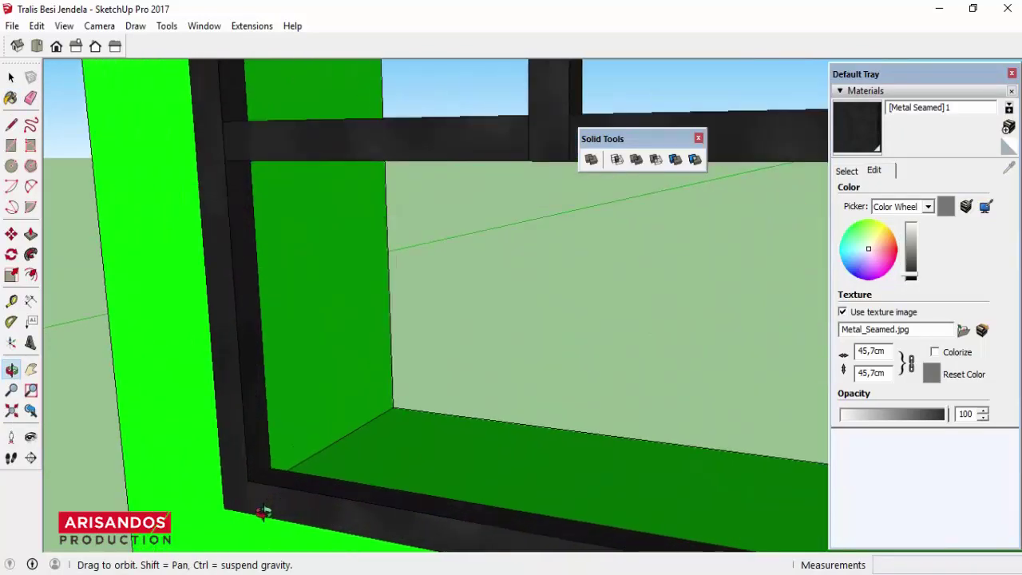
Step: Move the window frame to a new position and view both frames
{"action": "left_click", "coordinate": [11, 233]}
{"action": "left_click", "coordinate": [220, 511]}
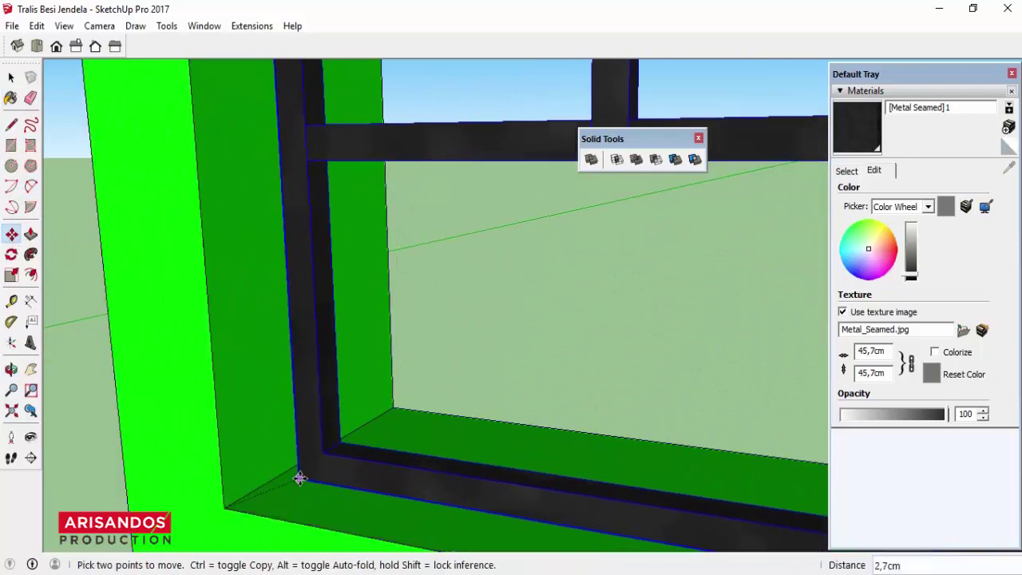
{"action": "left_click", "coordinate": [289, 470]}
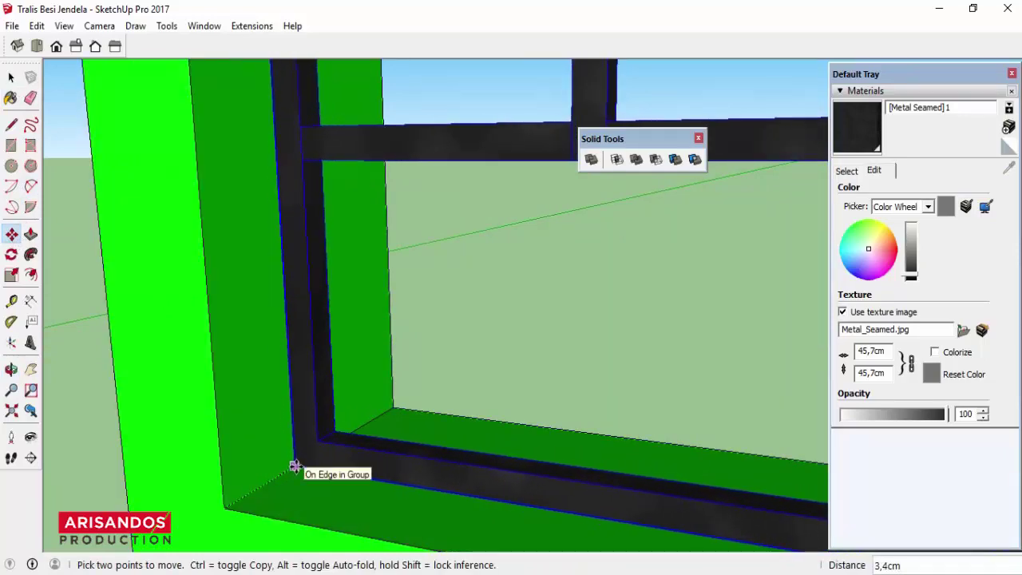
{"action": "scroll", "coordinate": [359, 406], "scroll_direction": "down", "scroll_amount": 4}
{"action": "scroll", "coordinate": [364, 406], "scroll_direction": "down", "scroll_amount": 5}
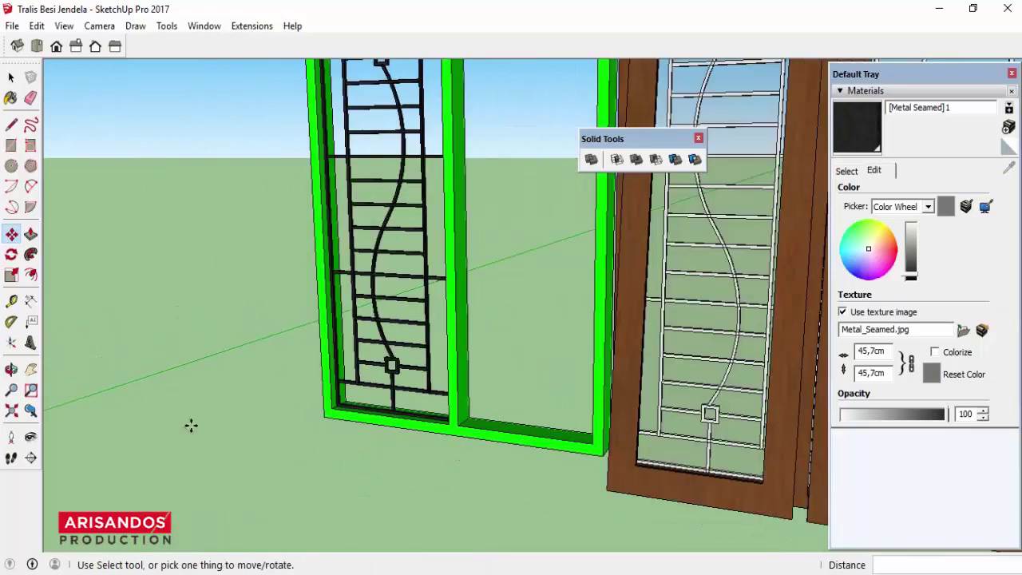
{"action": "left_click", "coordinate": [11, 369]}
{"action": "mouse_move", "coordinate": [342, 314]}
{"action": "left_mouse_down"}
{"action": "mouse_move", "coordinate": [523, 289]}
{"action": "mouse_move", "coordinate": [589, 376]}
{"action": "left_mouse_up"}
{"action": "scroll", "coordinate": [451, 300], "scroll_direction": "down", "scroll_amount": 3}
{"action": "scroll", "coordinate": [416, 403], "scroll_direction": "up", "scroll_amount": 5}
{"action": "scroll", "coordinate": [465, 390], "scroll_direction": "up", "scroll_amount": 3}
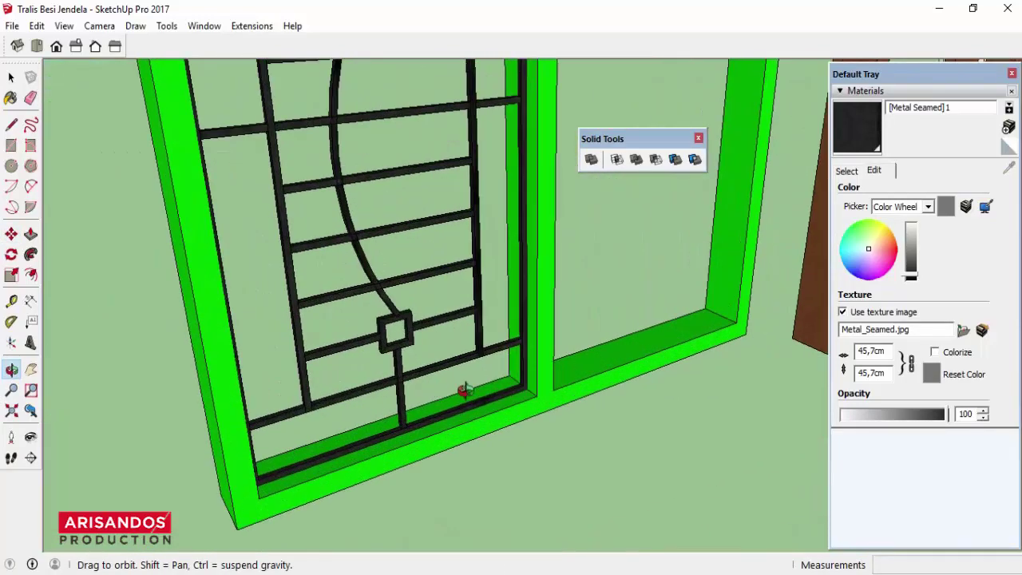
{"action": "scroll", "coordinate": [354, 446], "scroll_direction": "down", "scroll_amount": 2}
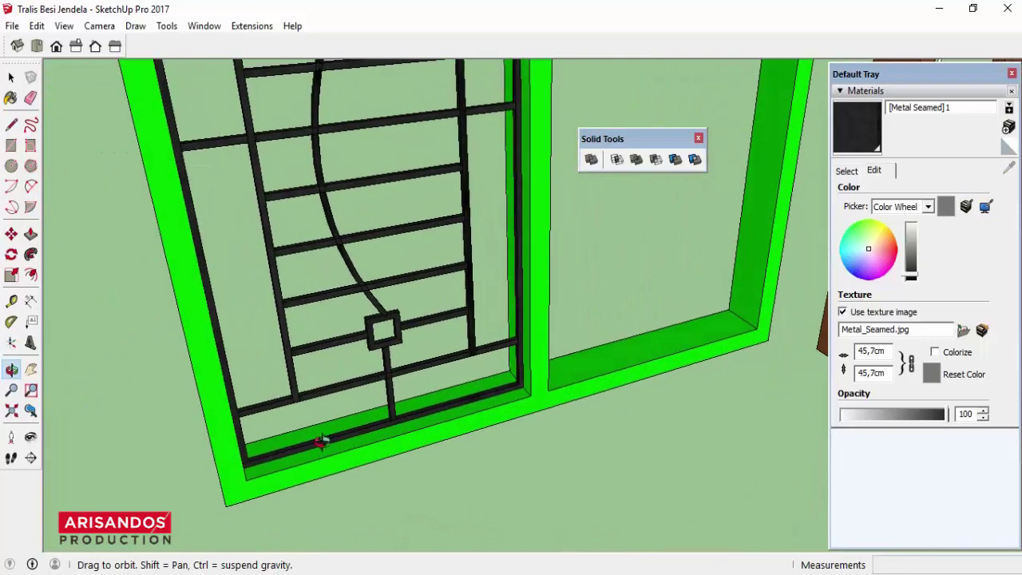
{"action": "scroll", "coordinate": [326, 439], "scroll_direction": "down", "scroll_amount": 3}
{"action": "scroll", "coordinate": [337, 407], "scroll_direction": "down", "scroll_amount": 2}
Step: Restore the most recently hidden glass panes with Edit > Unhide > Last
{"action": "left_click", "coordinate": [13, 76]}
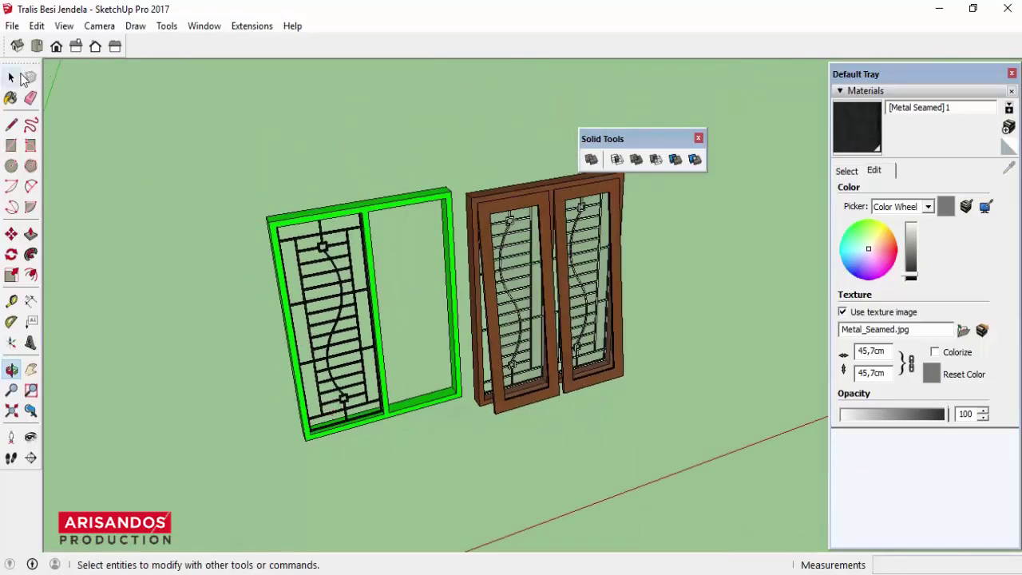
{"action": "left_click", "coordinate": [37, 25]}
{"action": "left_click", "coordinate": [283, 269]}
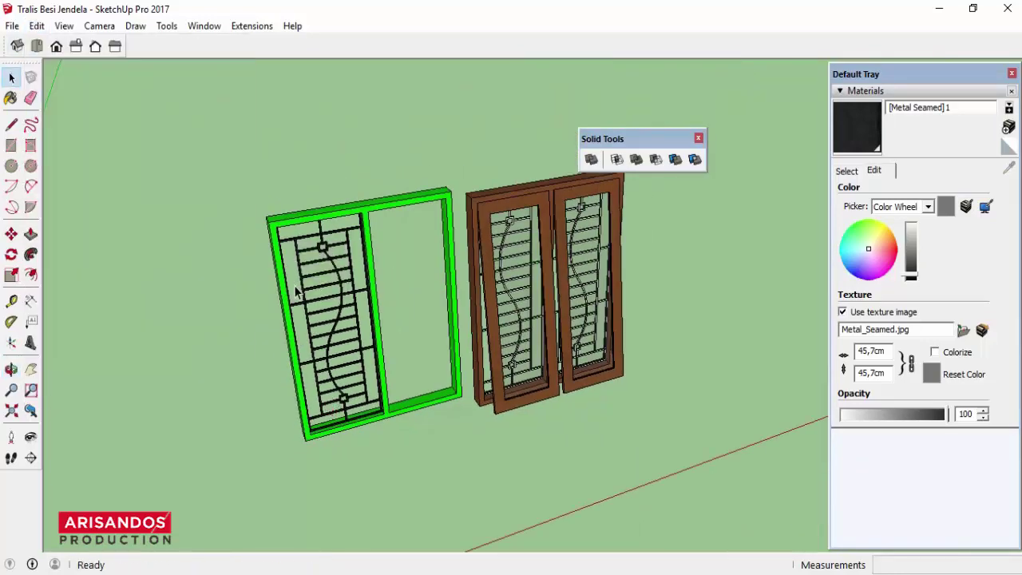
{"action": "left_click", "coordinate": [11, 370]}
{"action": "mouse_move", "coordinate": [48, 375]}
{"action": "left_mouse_down"}
{"action": "mouse_move", "coordinate": [167, 382]}
{"action": "mouse_move", "coordinate": [585, 273]}
{"action": "left_mouse_up"}
Step: Paint the green window frame white with the in-model Color M00 material
{"action": "left_click", "coordinate": [847, 170]}
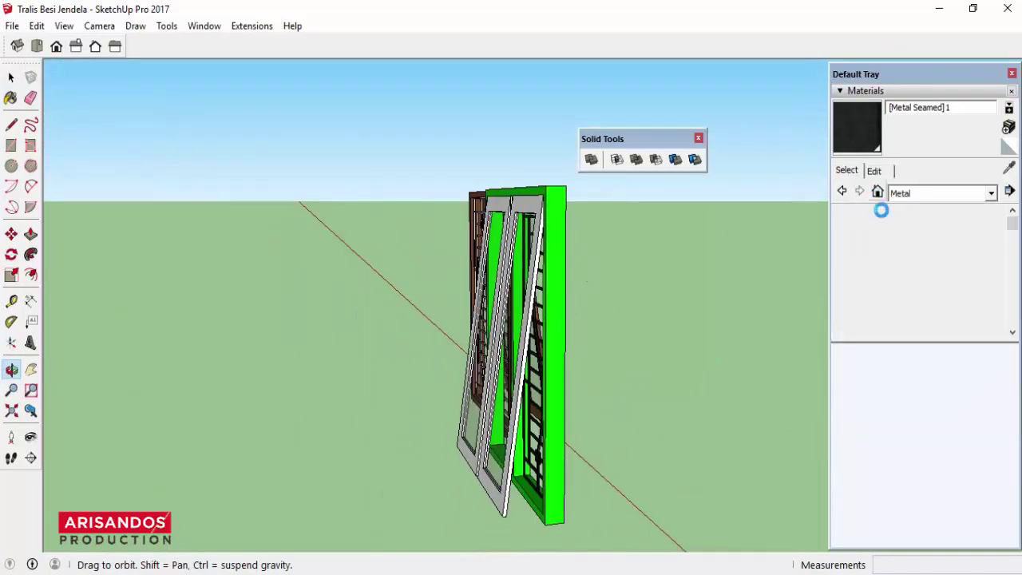
{"action": "left_click", "coordinate": [877, 193]}
{"action": "scroll", "coordinate": [931, 308], "scroll_direction": "down", "scroll_amount": 2}
{"action": "left_click", "coordinate": [851, 214]}
{"action": "left_click", "coordinate": [561, 224]}
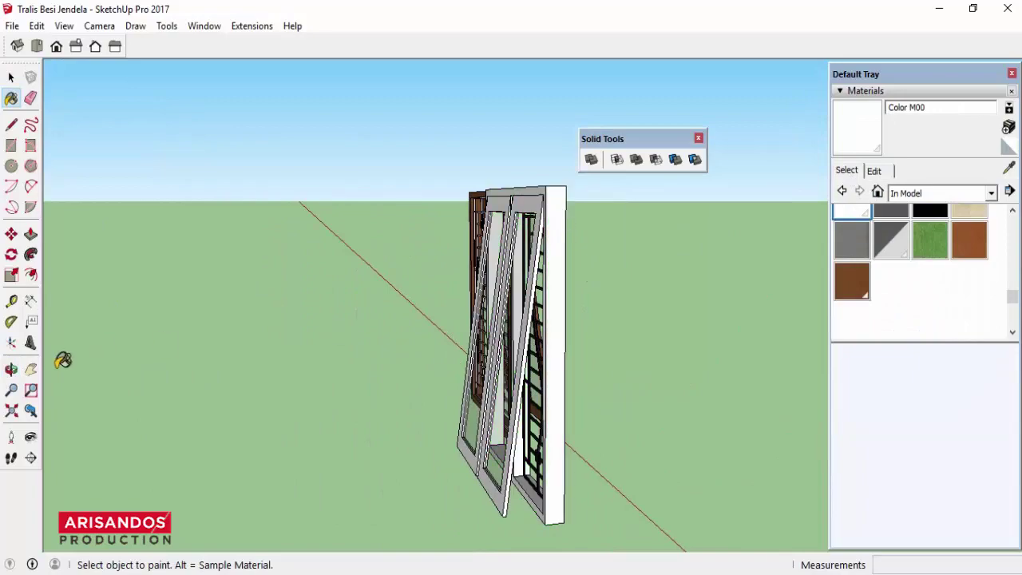
{"action": "left_click", "coordinate": [11, 370]}
{"action": "left_click_drag", "start_coordinate": [64, 375], "coordinate": [714, 403]}
{"action": "scroll", "coordinate": [660, 432], "scroll_direction": "up", "scroll_amount": 5}
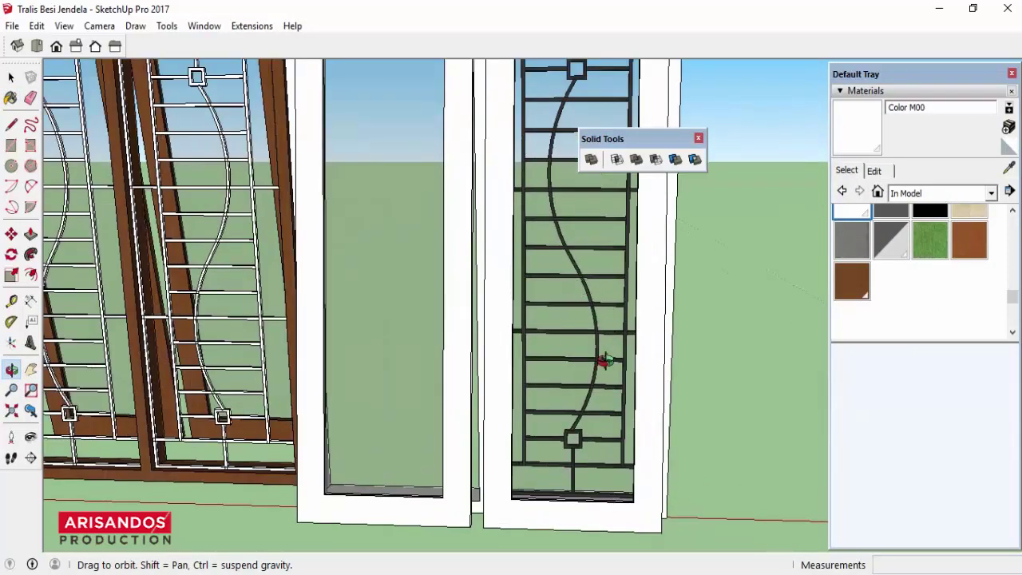
{"action": "mouse_move", "coordinate": [606, 361]}
{"action": "left_mouse_down"}
{"action": "mouse_move", "coordinate": [231, 384]}
{"action": "mouse_move", "coordinate": [508, 436]}
{"action": "left_mouse_up"}
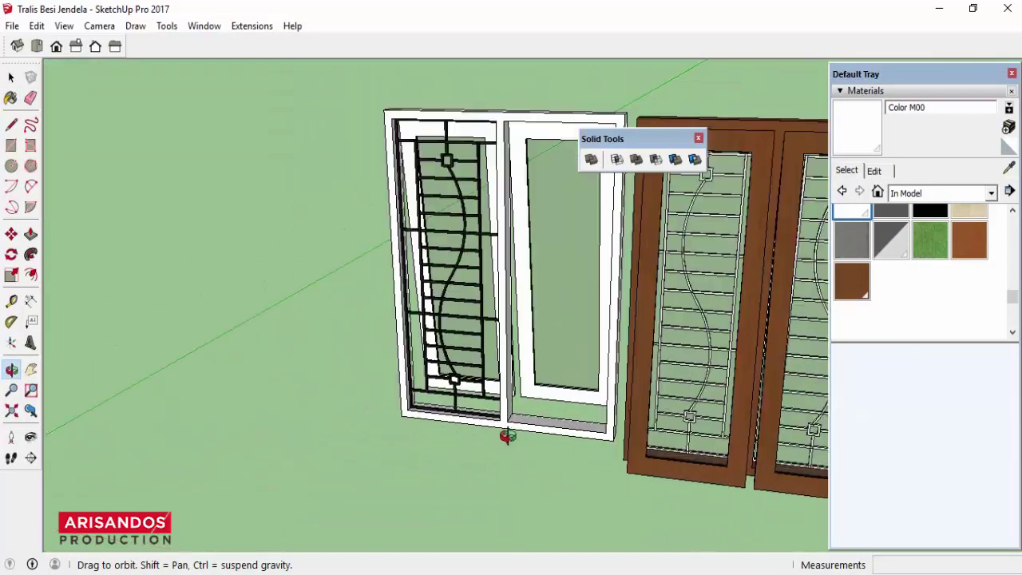
{"action": "scroll", "coordinate": [508, 437], "scroll_direction": "up", "scroll_amount": 3}
{"action": "scroll", "coordinate": [516, 424], "scroll_direction": "up", "scroll_amount": 2}
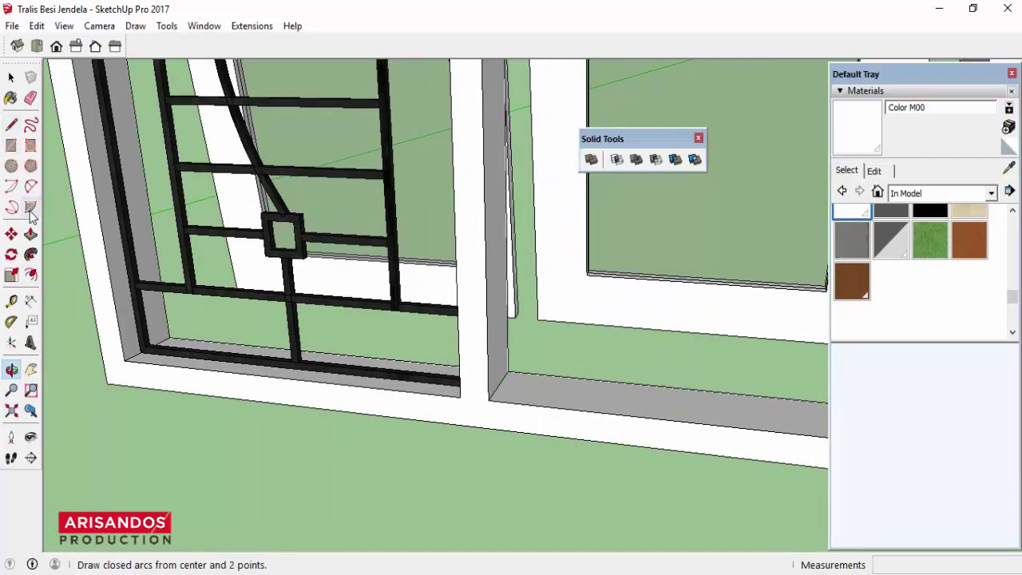
Step: Copy the black S-curve grille 58 cm right into the empty right panel
{"action": "left_click", "coordinate": [11, 234]}
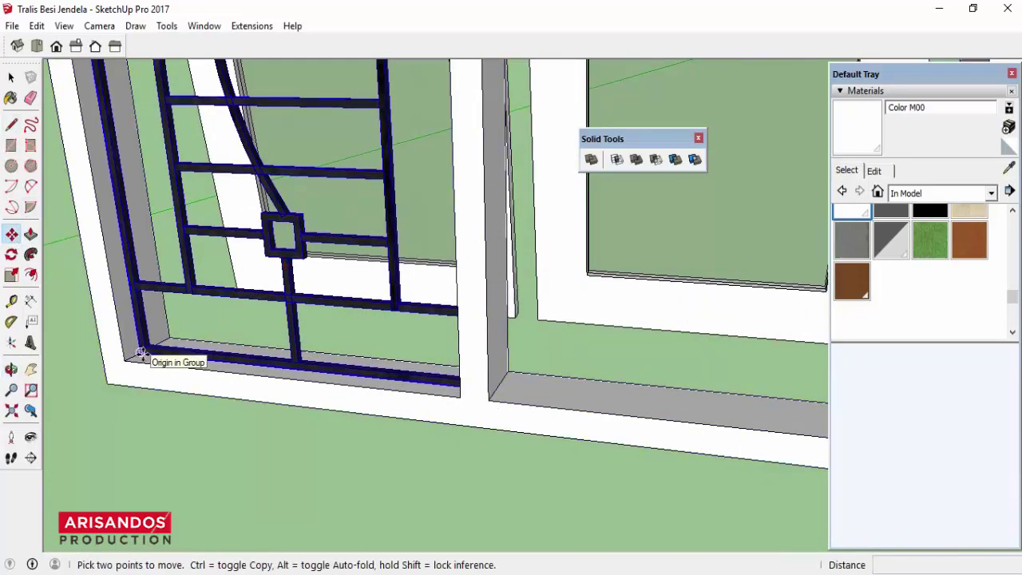
{"action": "key", "text": "ctrl"}
{"action": "left_click", "coordinate": [141, 353]}
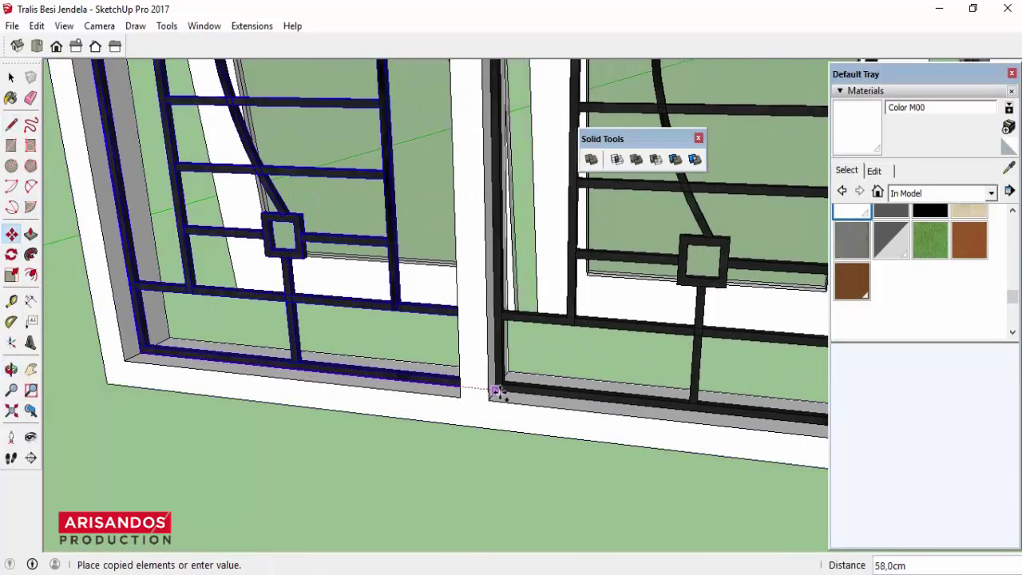
{"action": "left_click", "coordinate": [496, 392]}
{"action": "scroll", "coordinate": [295, 365], "scroll_direction": "down", "scroll_amount": 2}
{"action": "scroll", "coordinate": [295, 365], "scroll_direction": "down", "scroll_amount": 4}
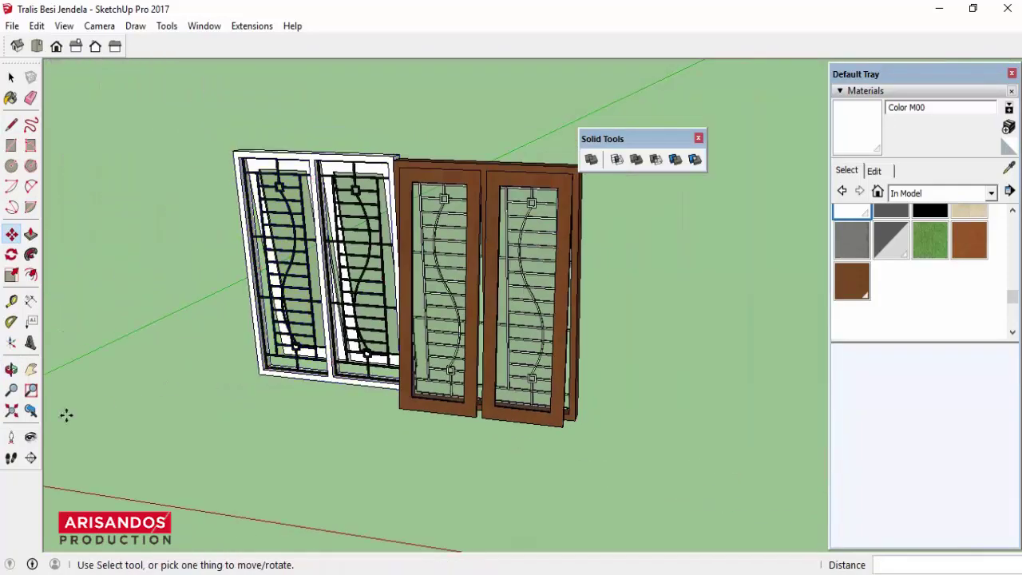
Step: Orbit, pan and zoom to frame both windows from the front
{"action": "left_click", "coordinate": [12, 369]}
{"action": "left_click_drag", "start_coordinate": [290, 381], "coordinate": [414, 285]}
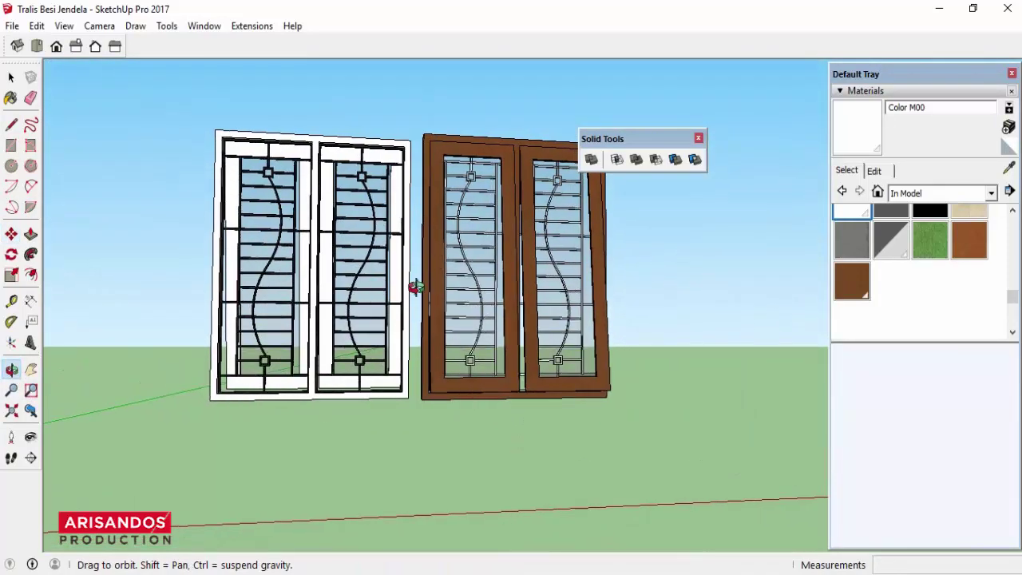
{"action": "left_click_drag", "start_coordinate": [308, 280], "coordinate": [313, 345]}
{"action": "scroll", "coordinate": [304, 344], "scroll_direction": "up", "scroll_amount": 2}
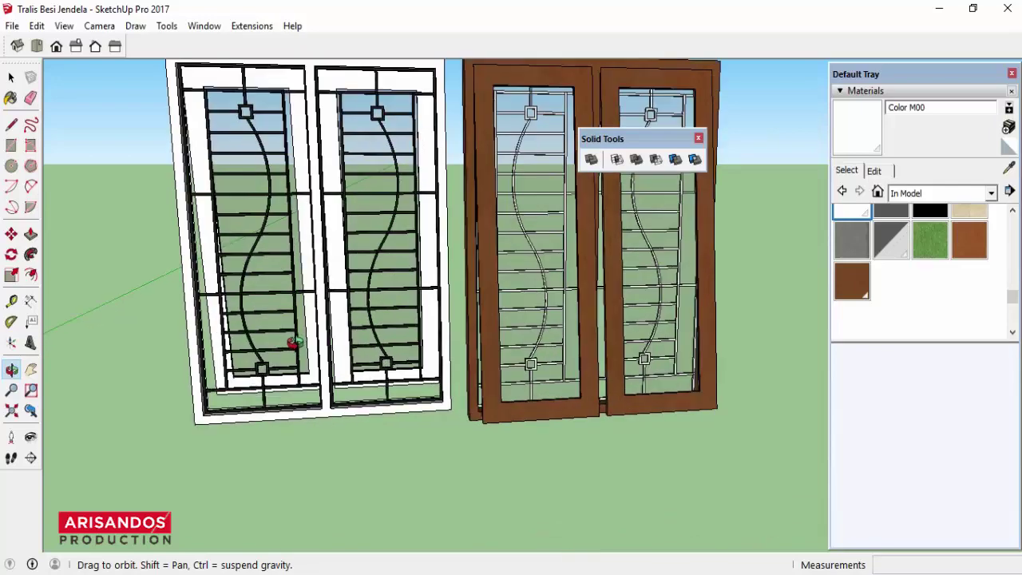
{"action": "left_click", "coordinate": [31, 369]}
{"action": "mouse_move", "coordinate": [194, 315]}
{"action": "left_mouse_down"}
{"action": "mouse_move", "coordinate": [263, 353]}
{"action": "mouse_move", "coordinate": [264, 335]}
{"action": "left_mouse_up"}
{"action": "scroll", "coordinate": [284, 334], "scroll_direction": "up", "scroll_amount": 1}
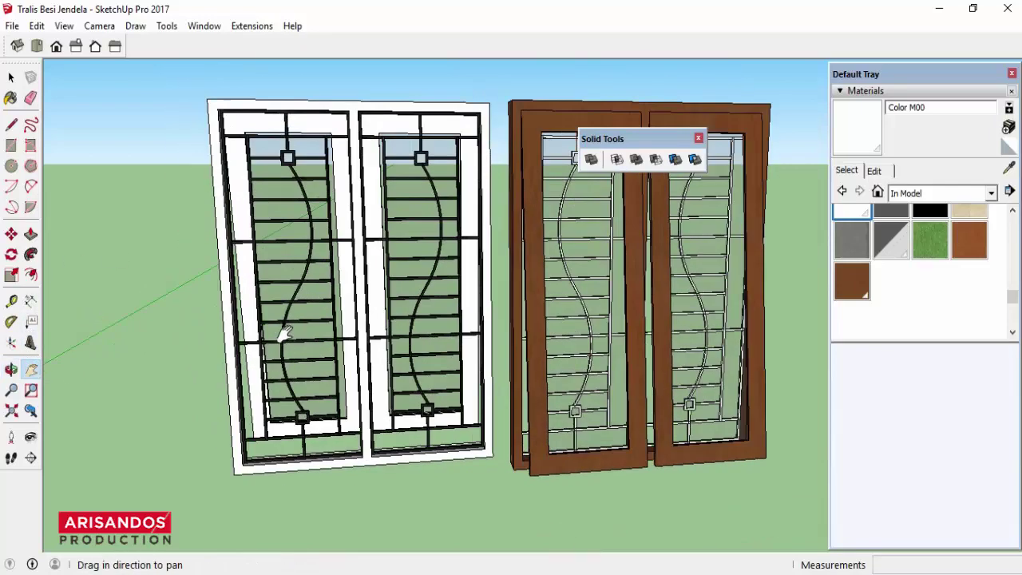
Step: Close the Solid Tools toolbar and the Default Tray to enlarge the viewport
{"action": "left_click", "coordinate": [699, 139]}
{"action": "scroll", "coordinate": [307, 234], "scroll_direction": "down", "scroll_amount": 2}
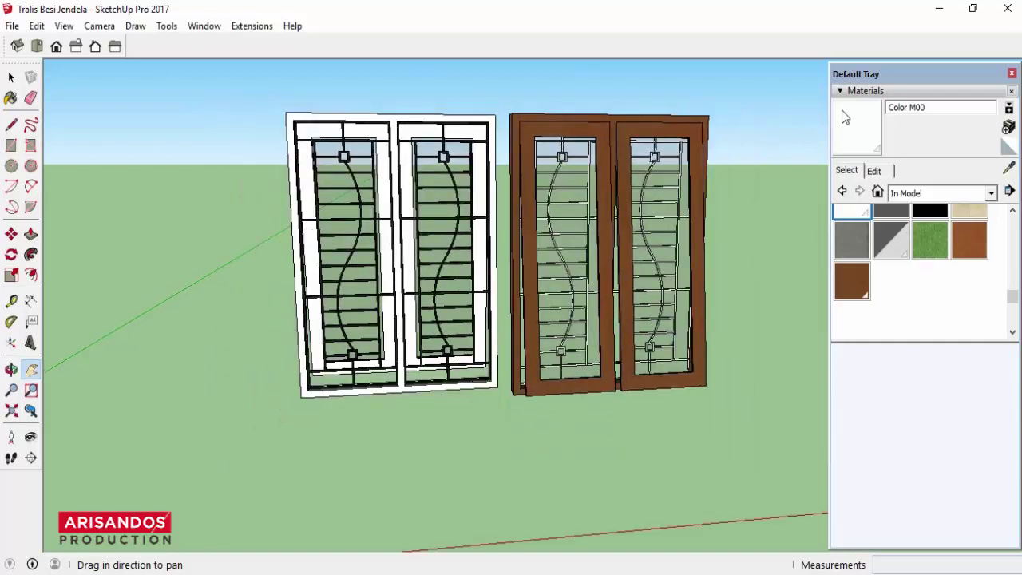
{"action": "left_click", "coordinate": [1012, 74]}
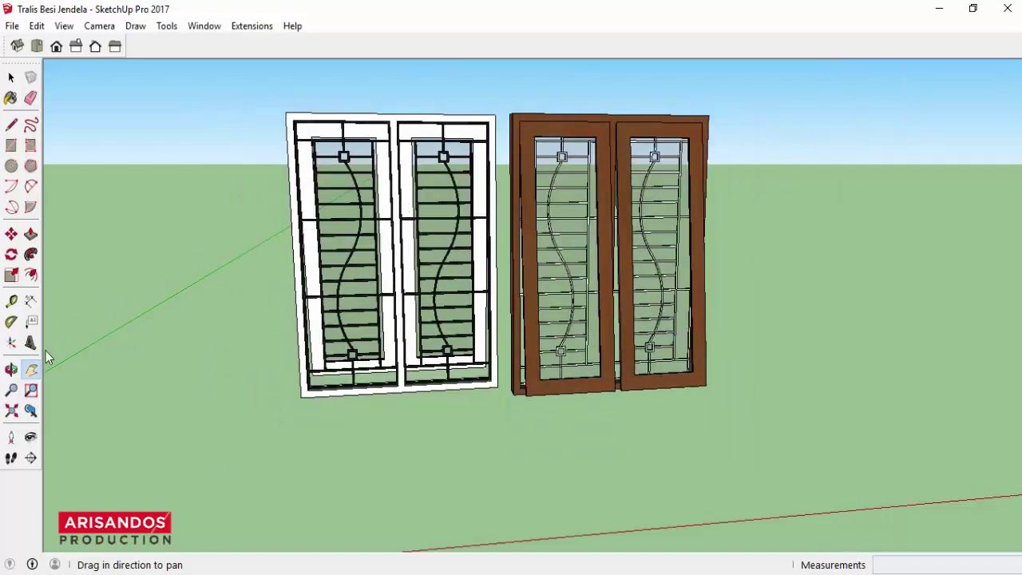
Step: Orbit around both windows to review the finished white frame and trellis
{"action": "left_click", "coordinate": [11, 369]}
{"action": "mouse_move", "coordinate": [235, 344]}
{"action": "left_mouse_down"}
{"action": "mouse_move", "coordinate": [434, 319]}
{"action": "mouse_move", "coordinate": [571, 349]}
{"action": "mouse_move", "coordinate": [785, 365]}
{"action": "left_mouse_up"}
{"action": "mouse_move", "coordinate": [543, 355]}
{"action": "left_mouse_down"}
{"action": "mouse_move", "coordinate": [588, 337]}
{"action": "mouse_move", "coordinate": [570, 264]}
{"action": "mouse_move", "coordinate": [474, 319]}
{"action": "mouse_move", "coordinate": [578, 256]}
{"action": "mouse_move", "coordinate": [701, 256]}
{"action": "left_mouse_up"}
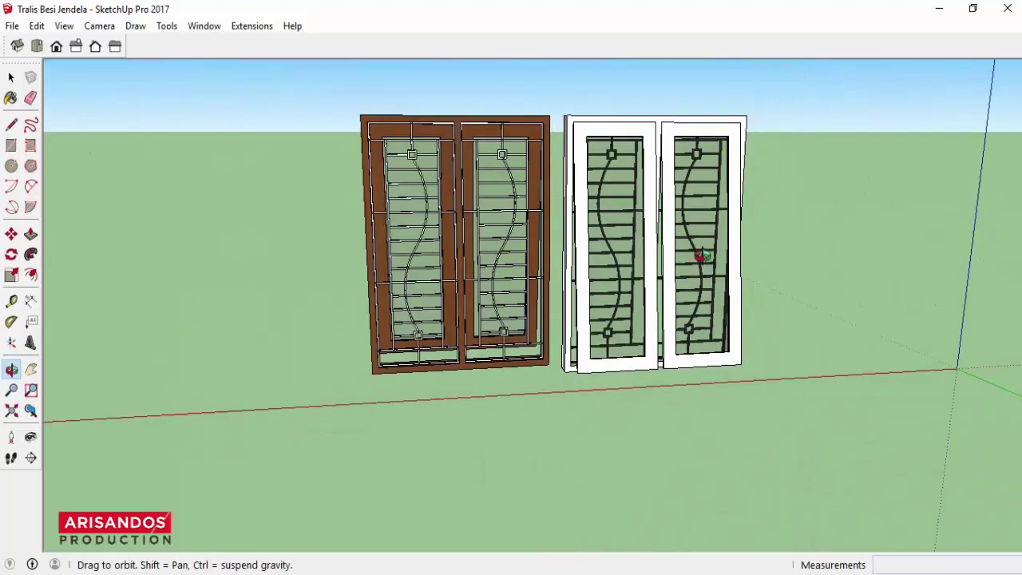
{"action": "left_click_drag", "start_coordinate": [506, 231], "coordinate": [501, 141]}
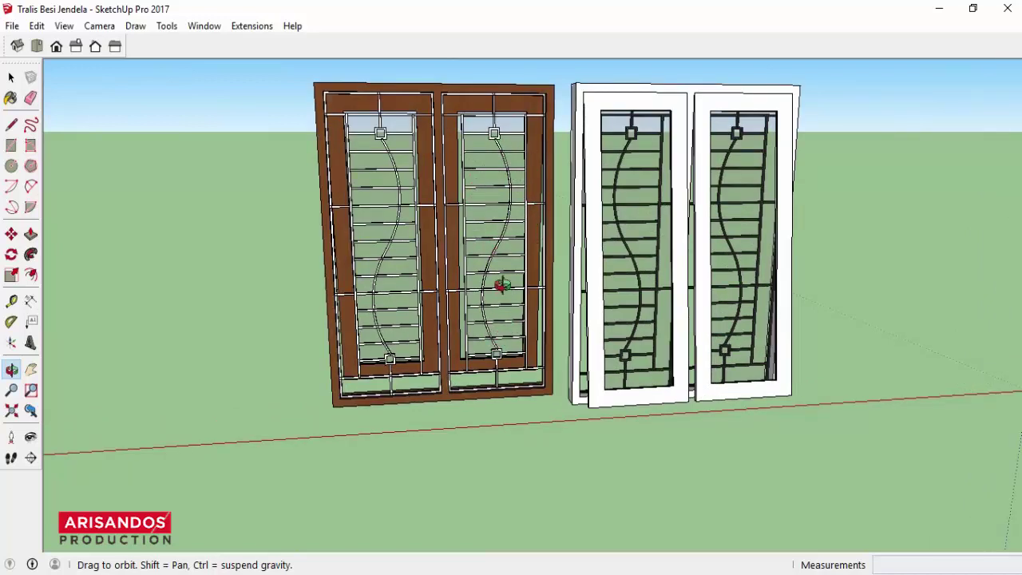
{"action": "mouse_move", "coordinate": [459, 288]}
{"action": "left_mouse_down"}
{"action": "mouse_move", "coordinate": [399, 279]}
{"action": "mouse_move", "coordinate": [573, 257]}
{"action": "mouse_move", "coordinate": [269, 274]}
{"action": "mouse_move", "coordinate": [360, 269]}
{"action": "mouse_move", "coordinate": [566, 304]}
{"action": "mouse_move", "coordinate": [650, 354]}
{"action": "mouse_move", "coordinate": [721, 354]}
{"action": "mouse_move", "coordinate": [749, 341]}
{"action": "mouse_move", "coordinate": [520, 292]}
{"action": "mouse_move", "coordinate": [449, 303]}
{"action": "mouse_move", "coordinate": [738, 308]}
{"action": "left_mouse_up"}
{"action": "scroll", "coordinate": [569, 258], "scroll_direction": "down", "scroll_amount": 2}
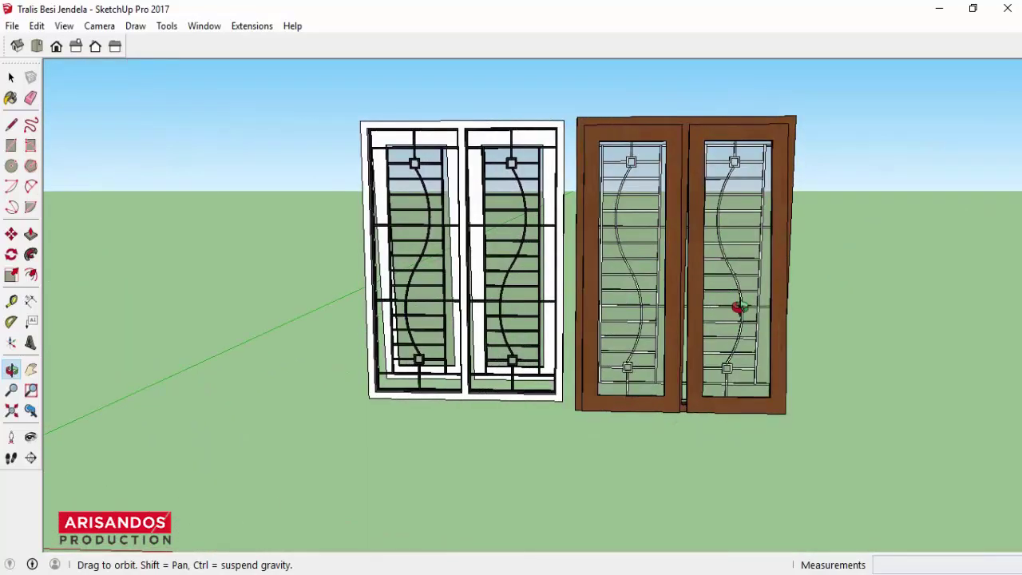